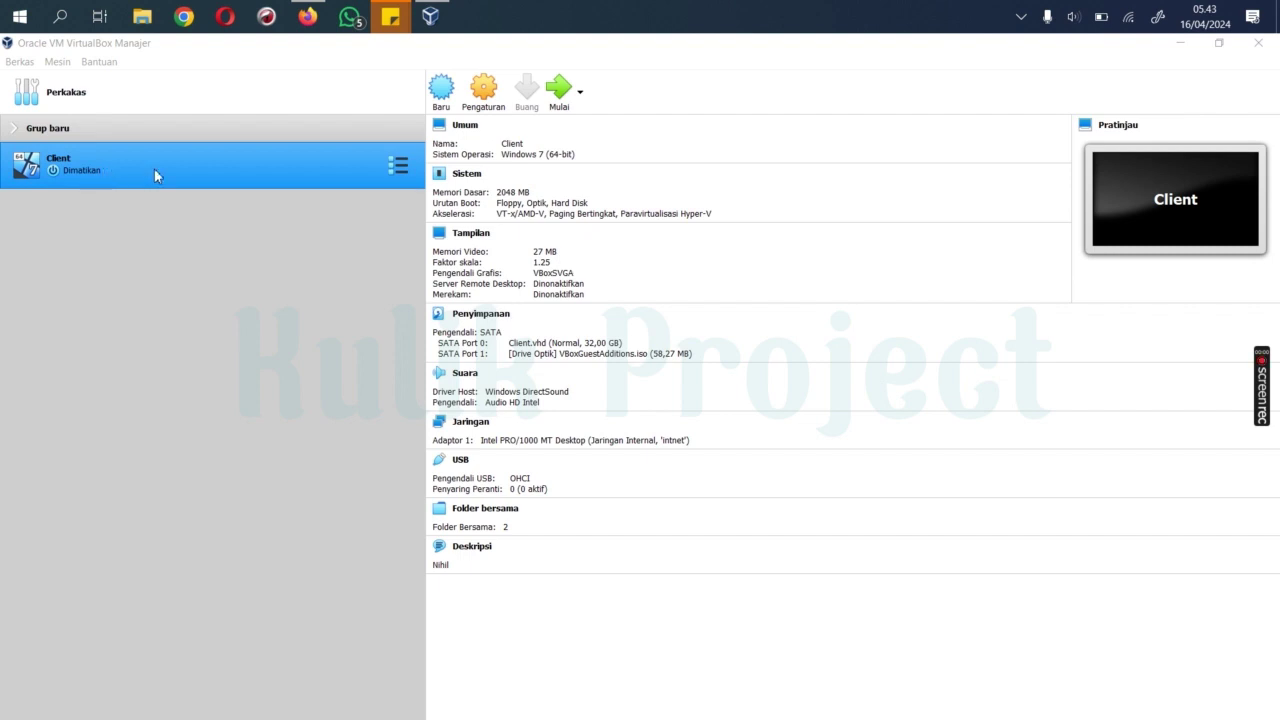
# Step: Create a new VM named 'Server' with type Linux and version Debian (64-bit)
pyautogui.click(442, 92)
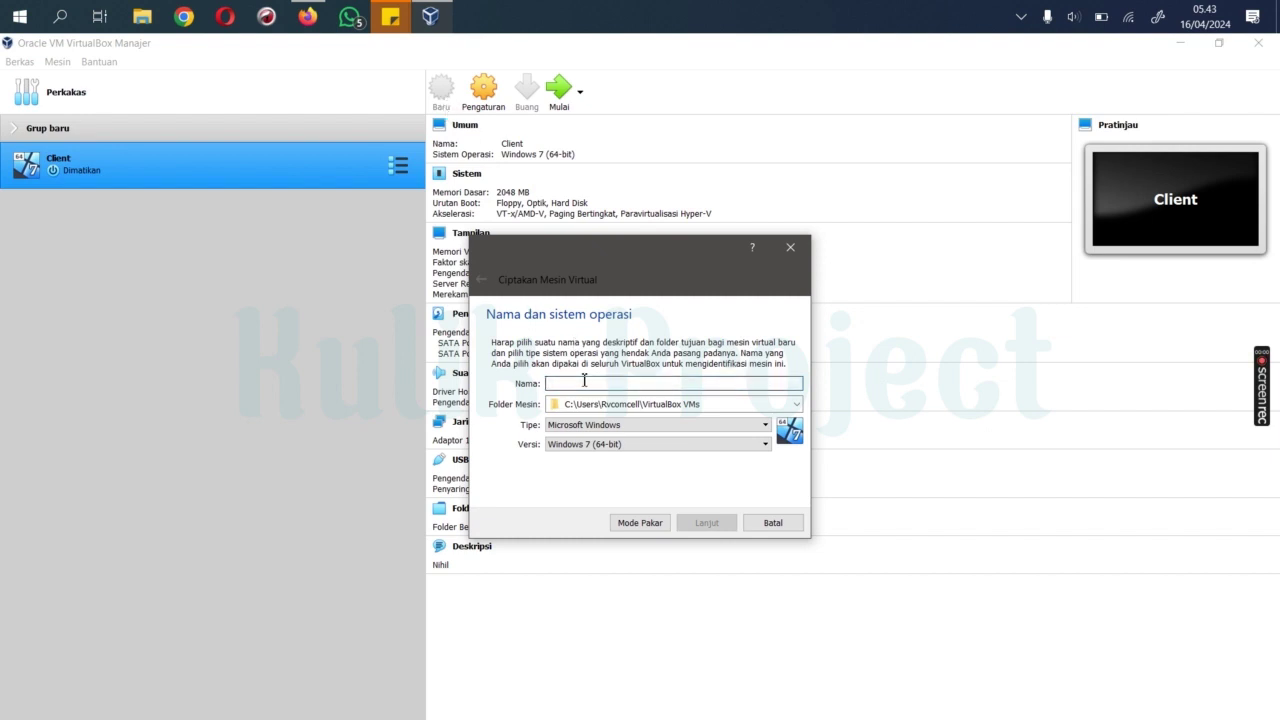
pyautogui.write('Server')
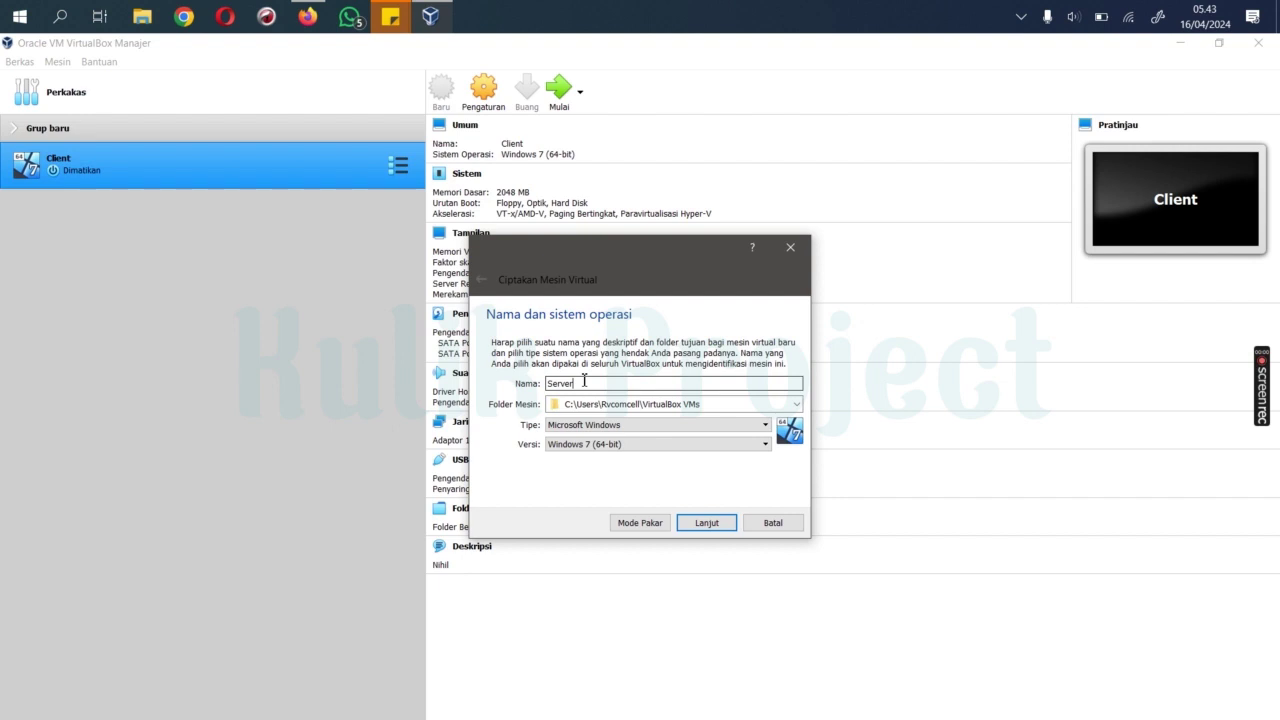
pyautogui.click(627, 430)
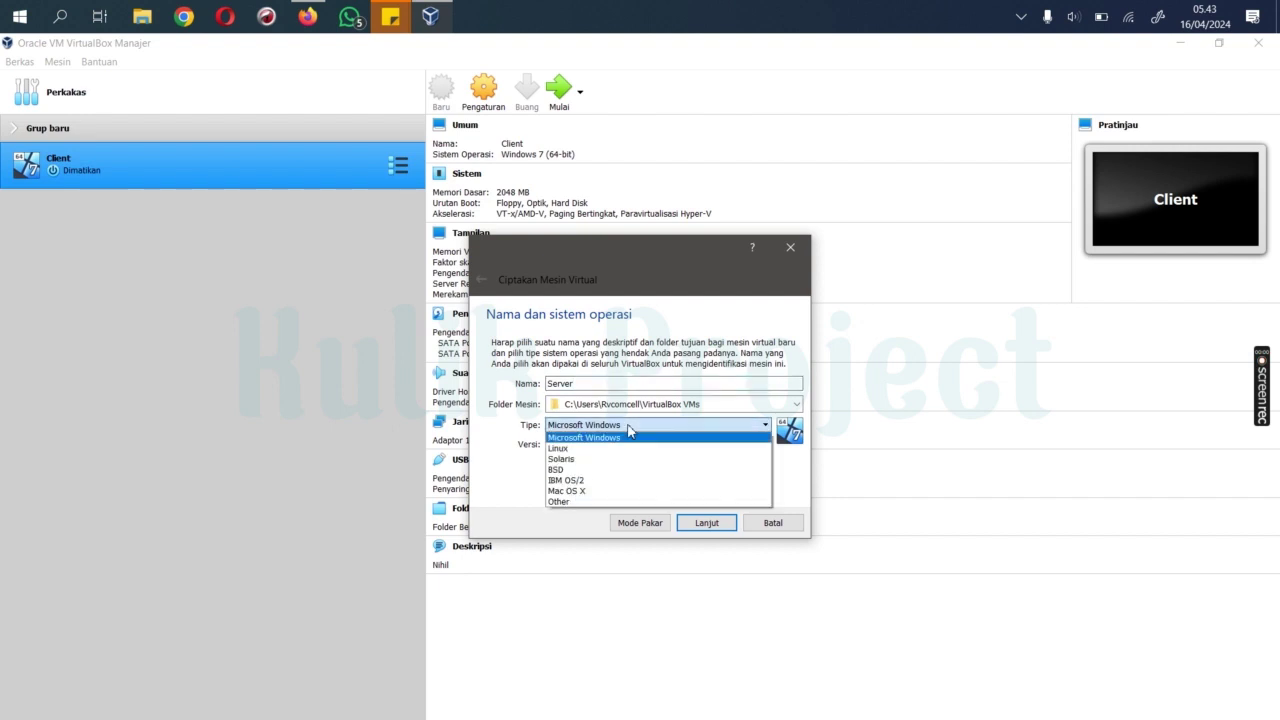
pyautogui.click(590, 449)
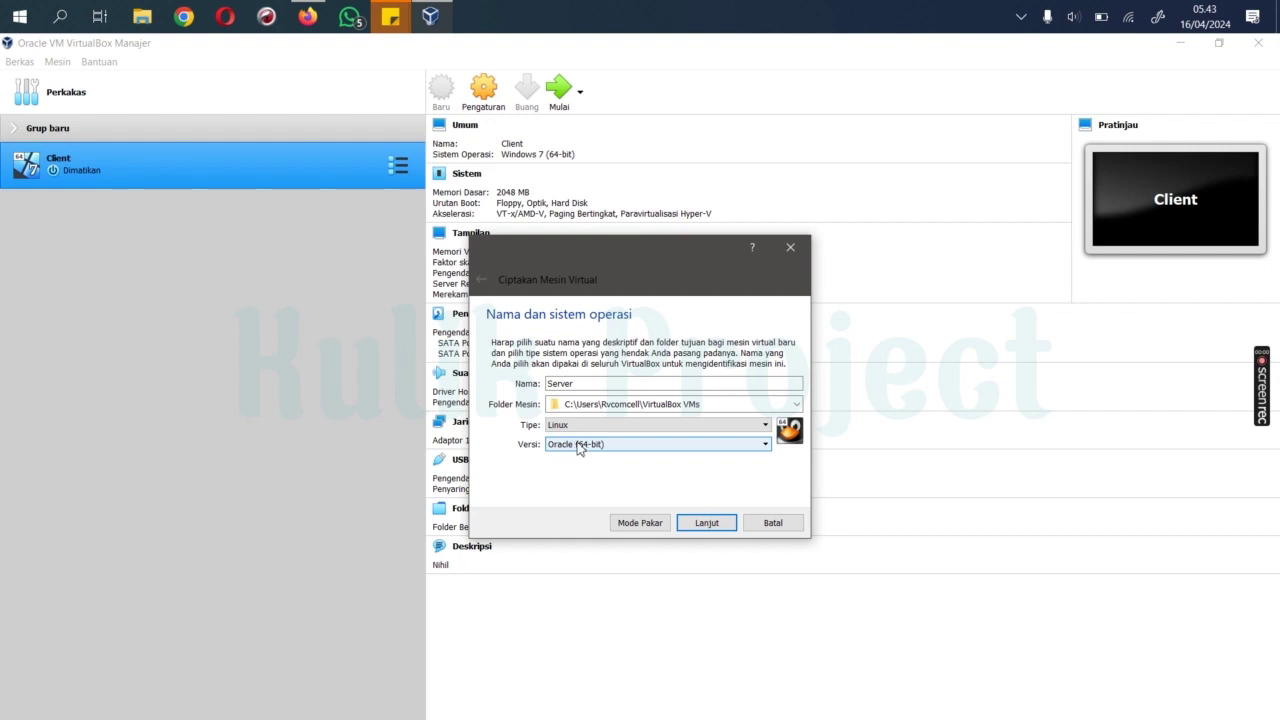
pyautogui.click(580, 447)
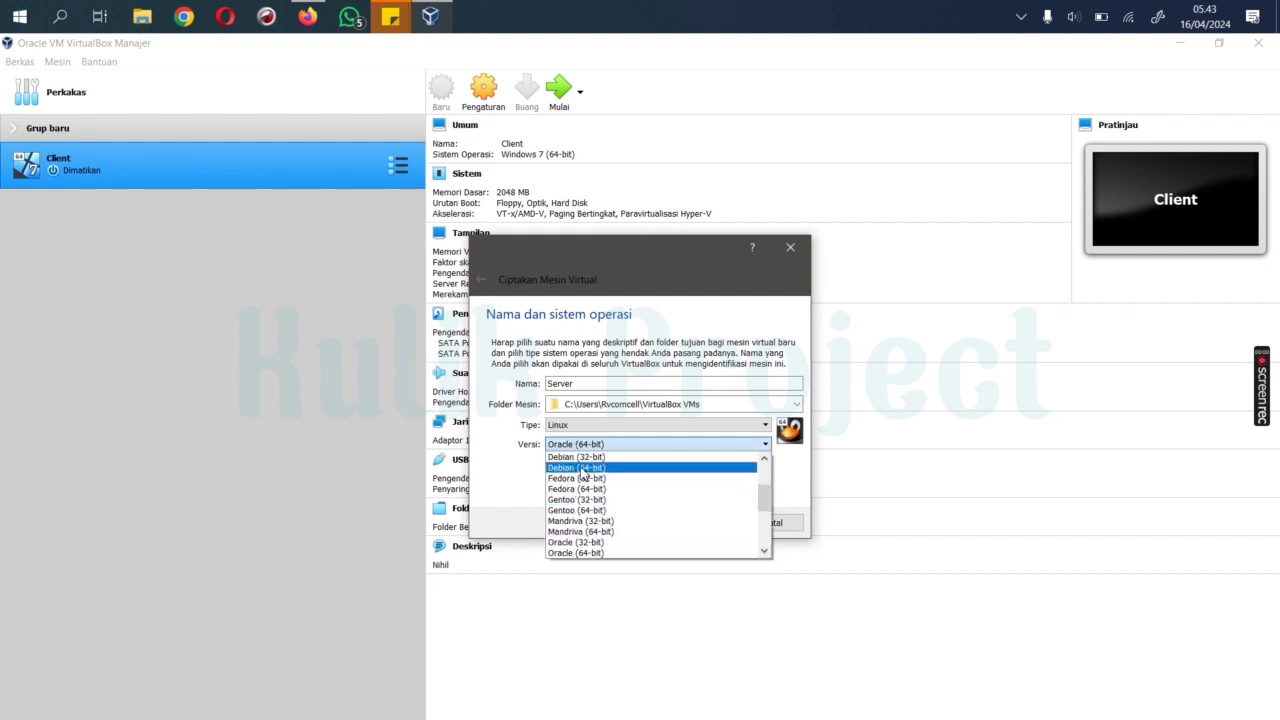
pyautogui.click(578, 467)
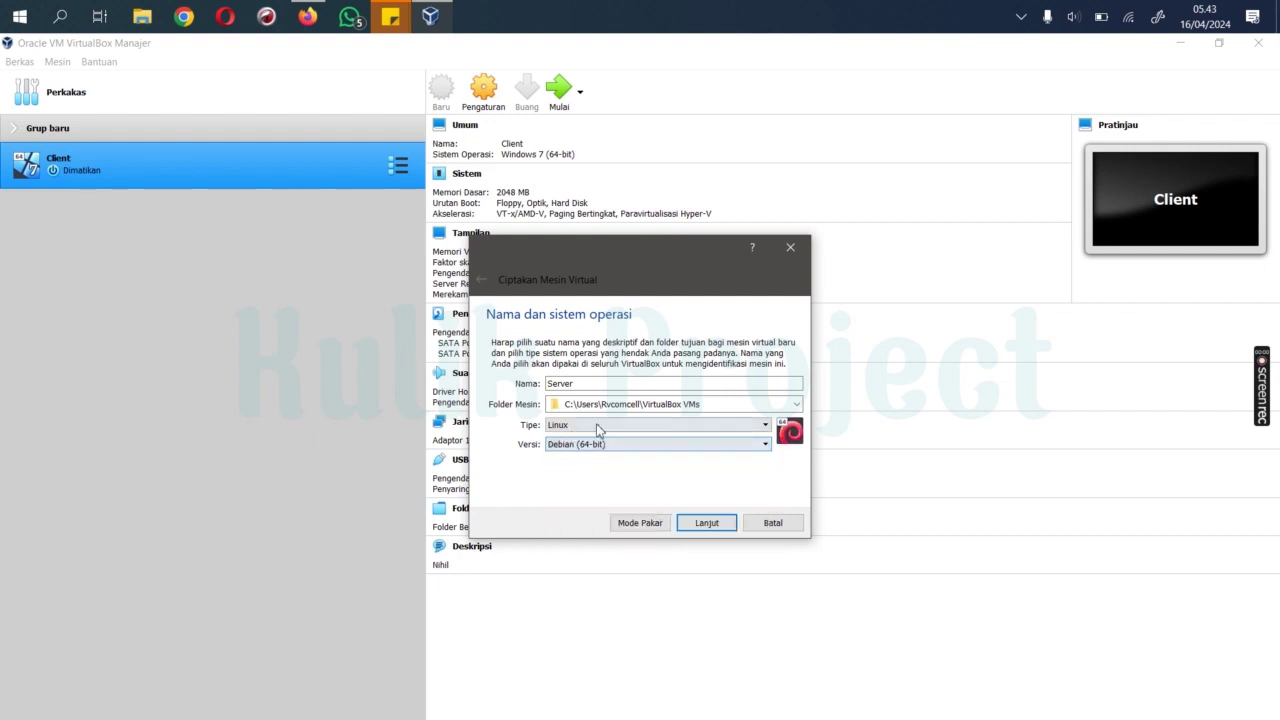
pyautogui.click(705, 527)
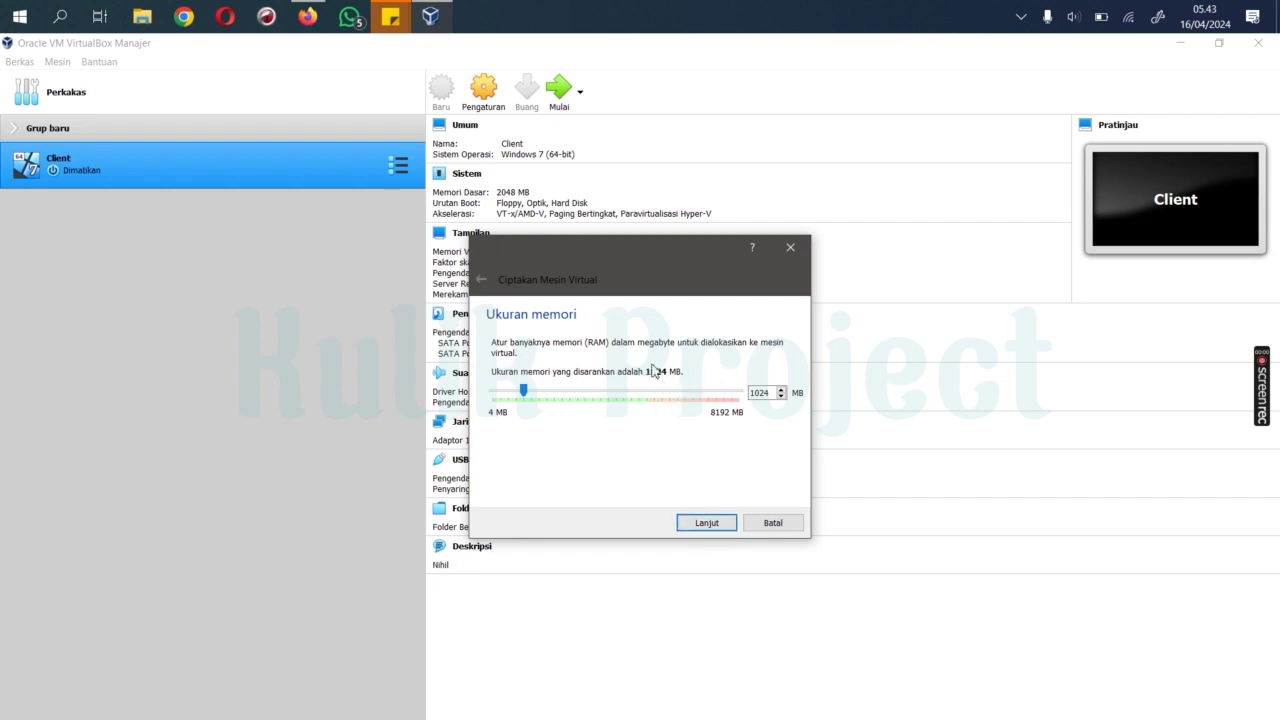
# Step: Keep 1024 MB memory and give Server a dynamically allocated 8 GB VHD disk
pyautogui.click(707, 523)
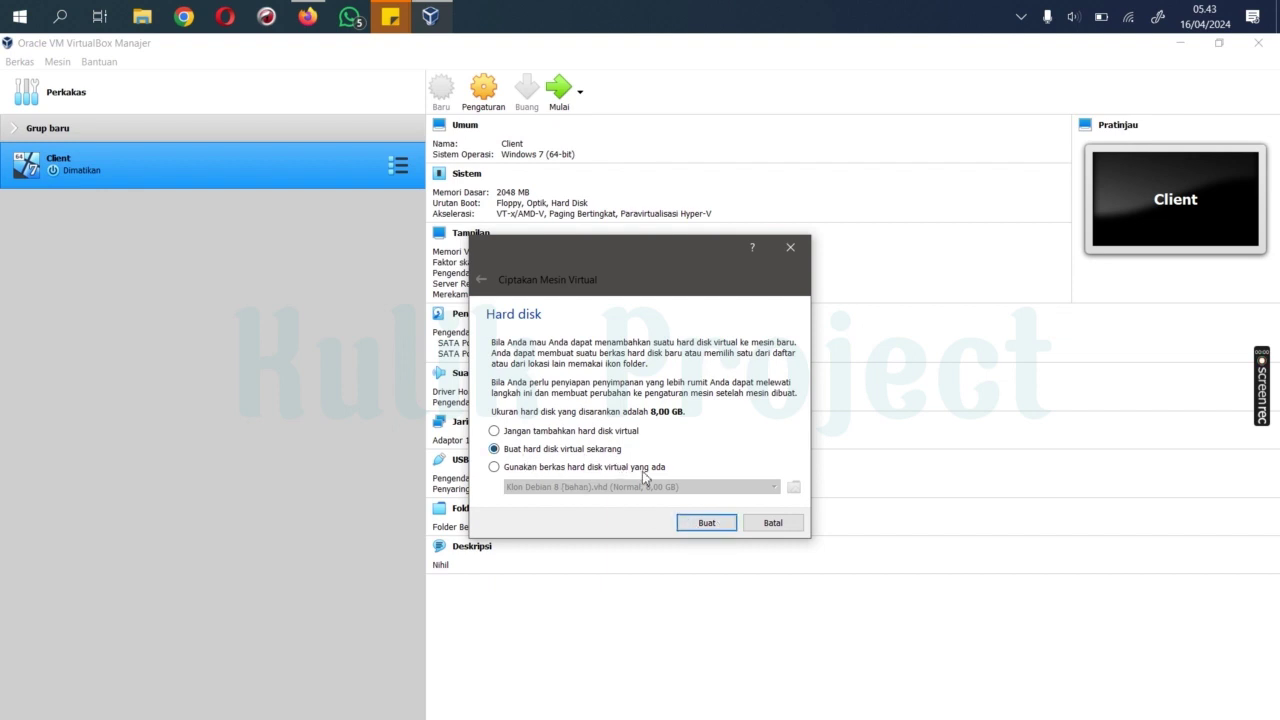
pyautogui.click(705, 523)
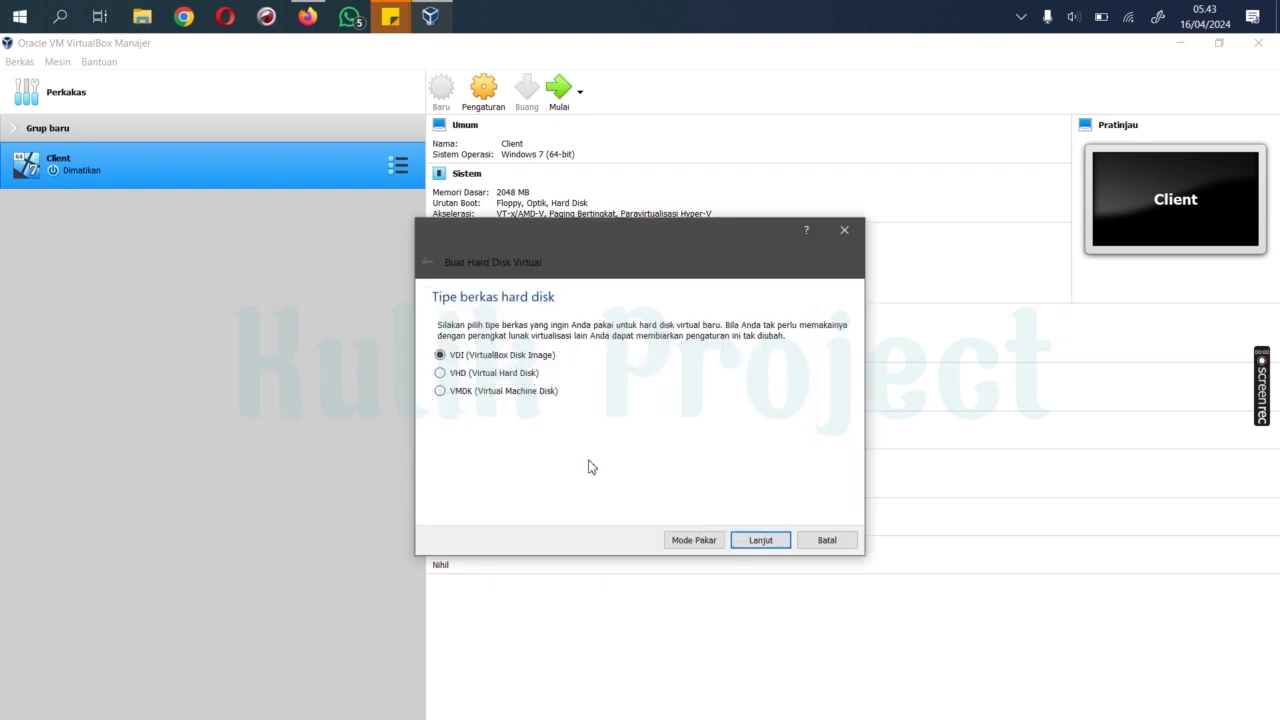
pyautogui.click(440, 374)
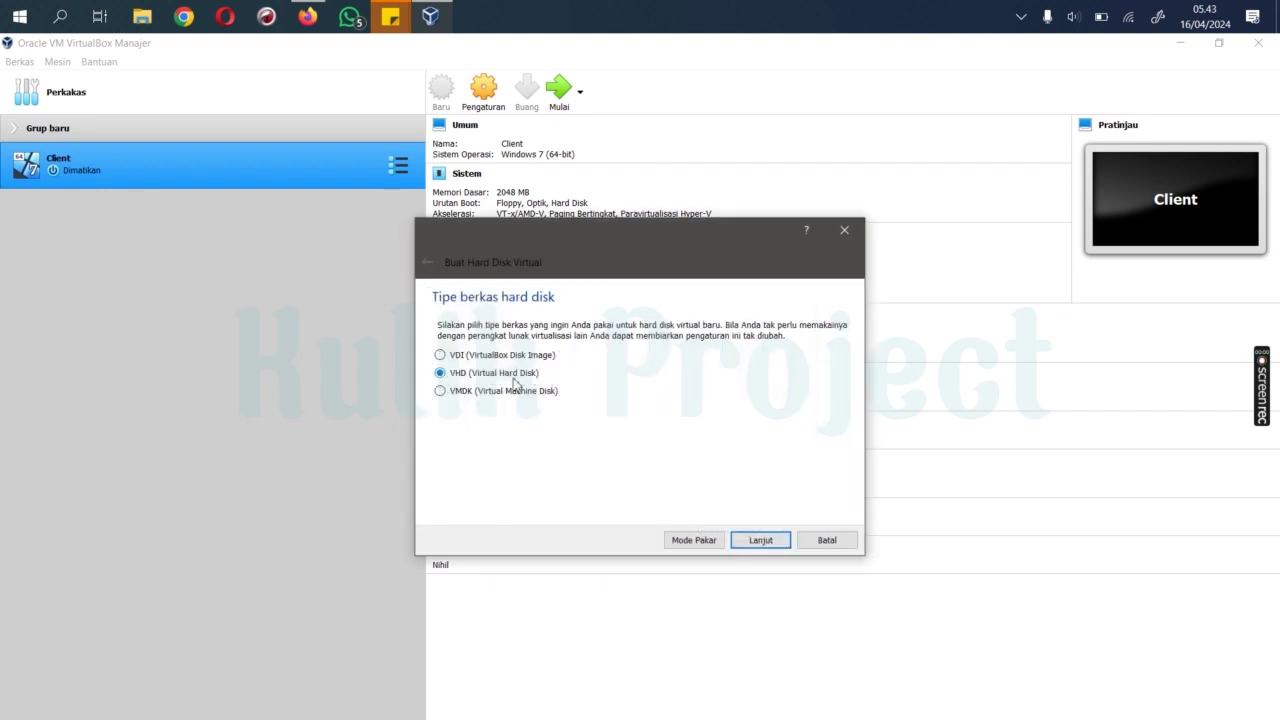
pyautogui.click(759, 541)
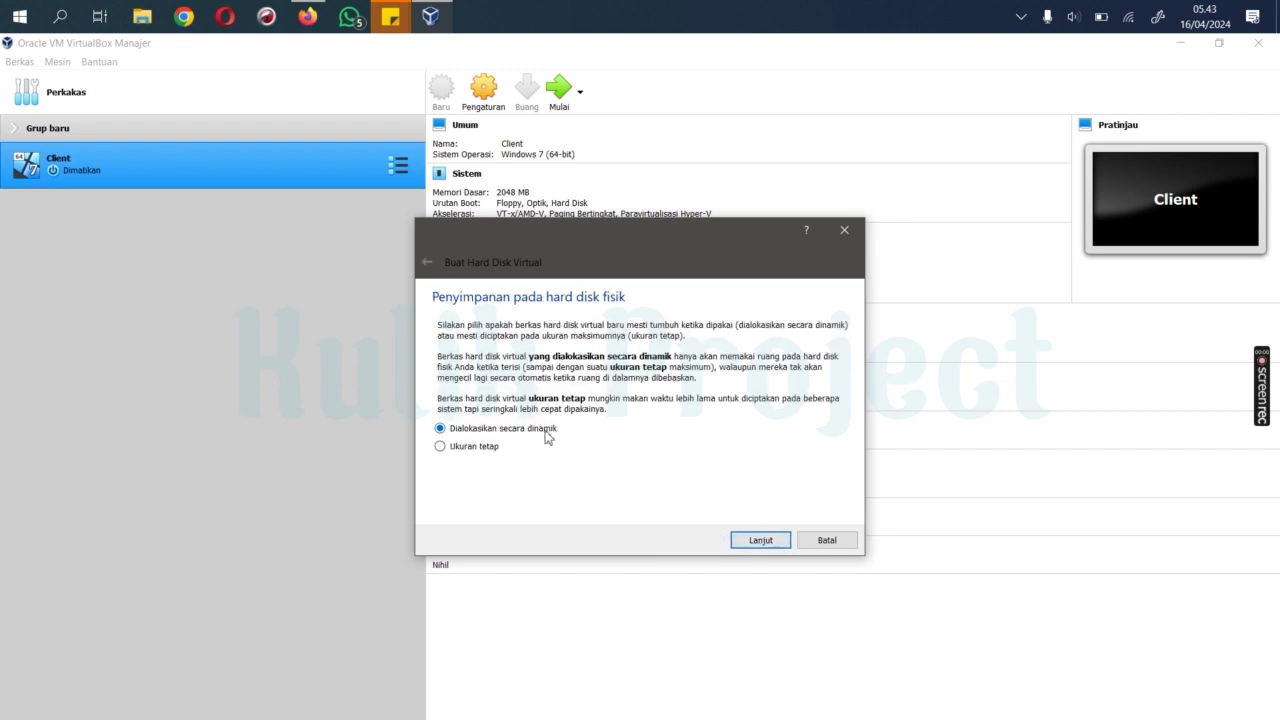
pyautogui.click(747, 541)
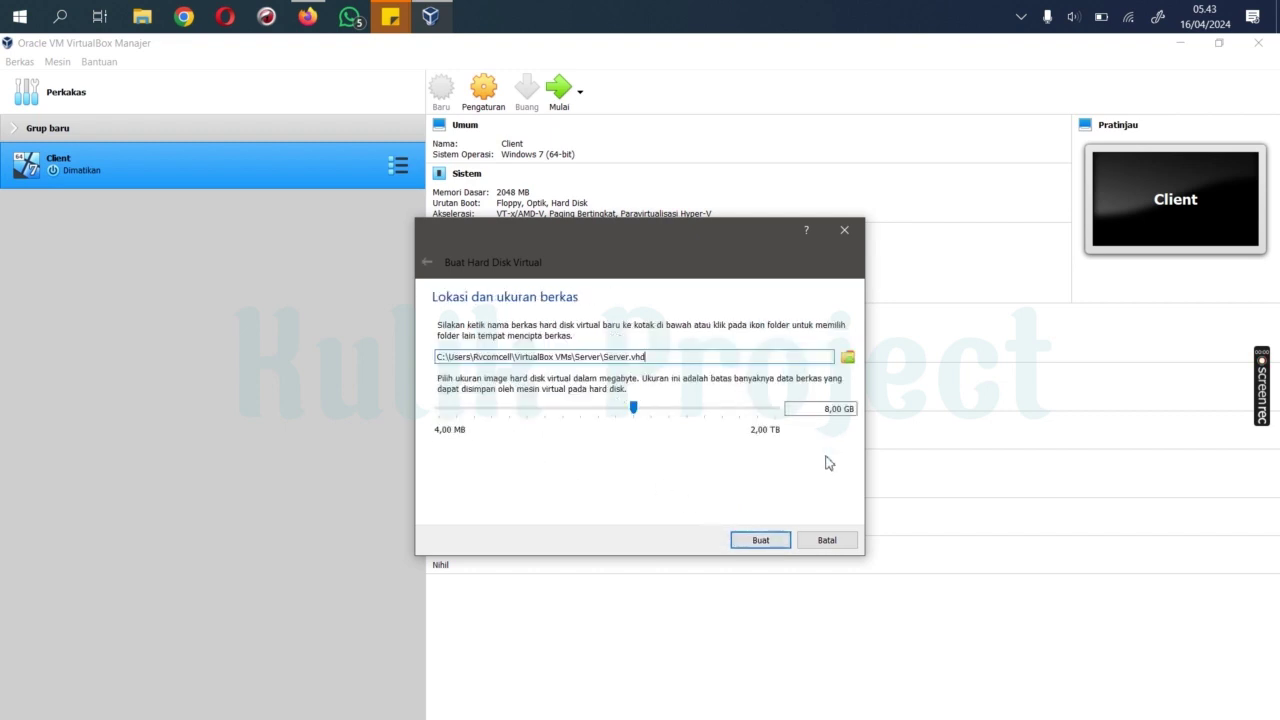
pyautogui.click(762, 540)
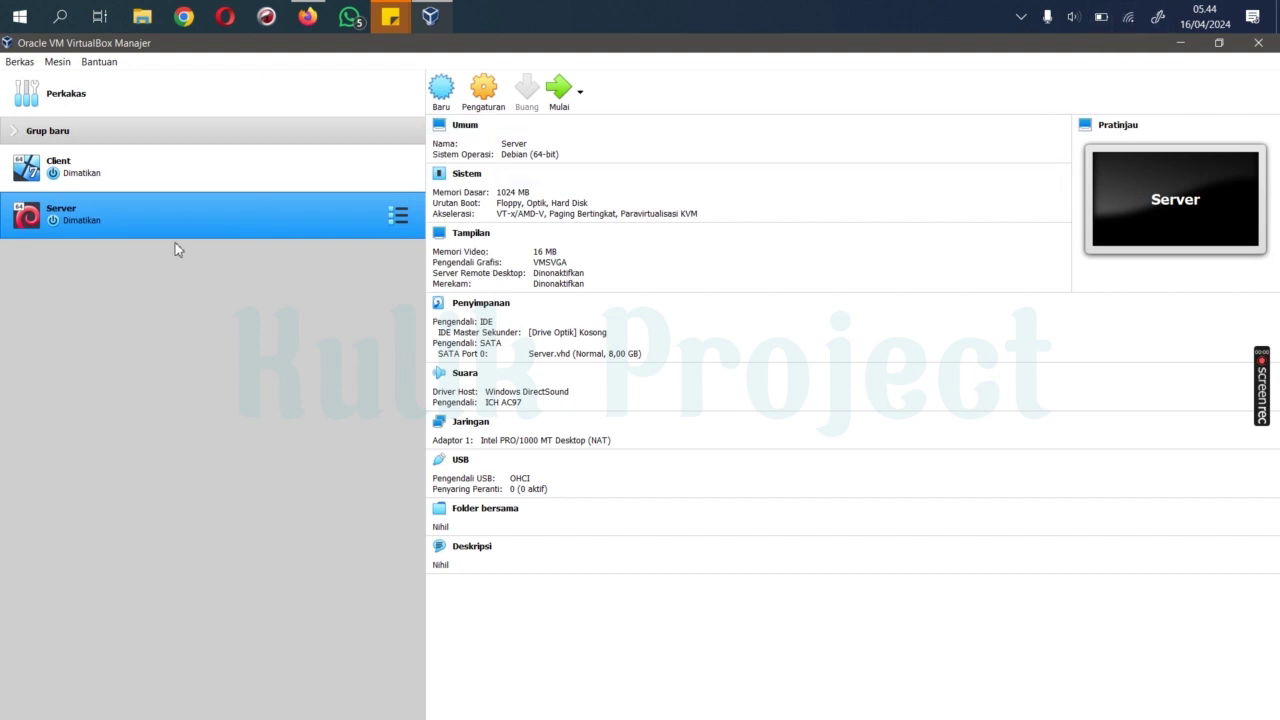
# Step: Open the Server VM's network settings, keeping Adapter 1 attached to NAT
pyautogui.click(68, 172)
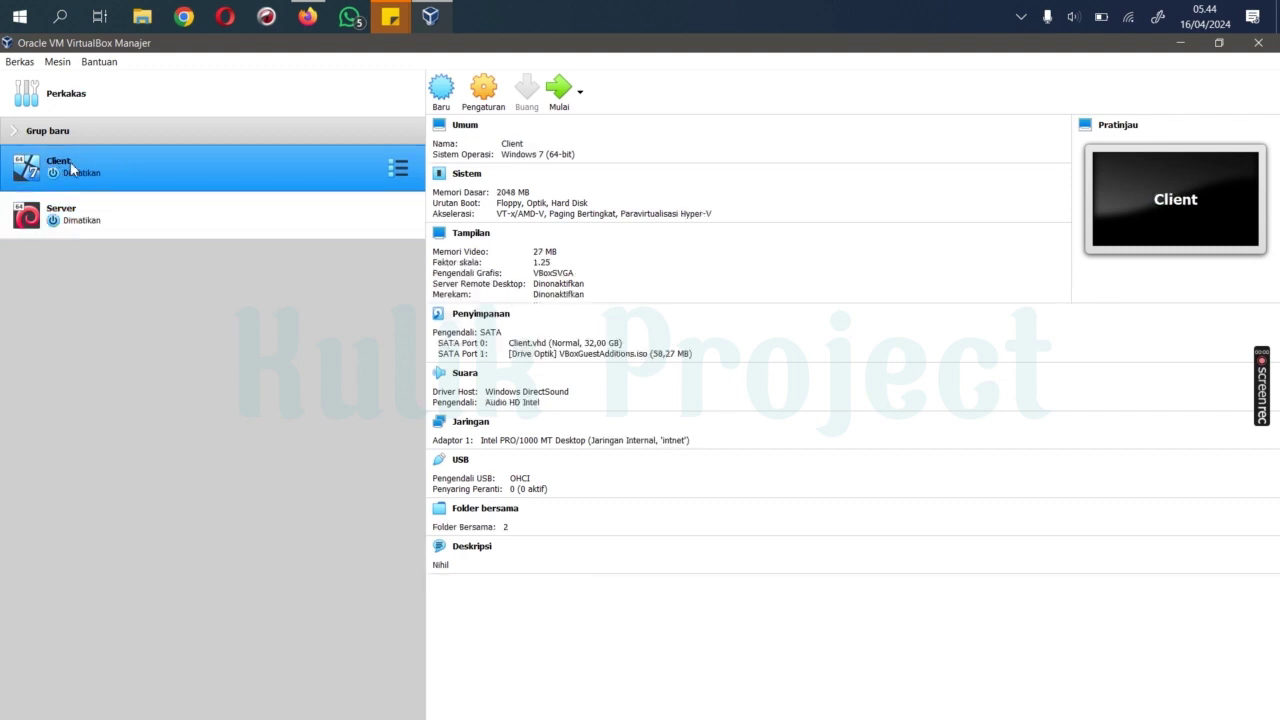
pyautogui.click(135, 220)
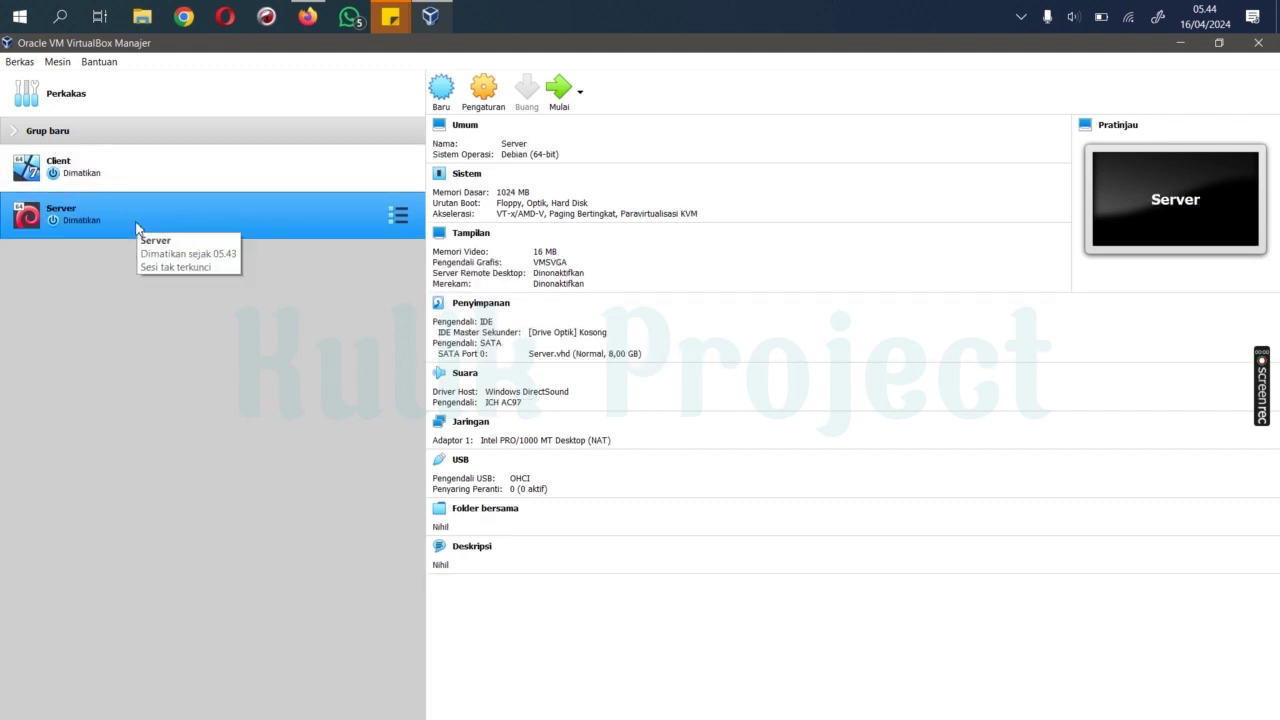
pyautogui.click(485, 93)
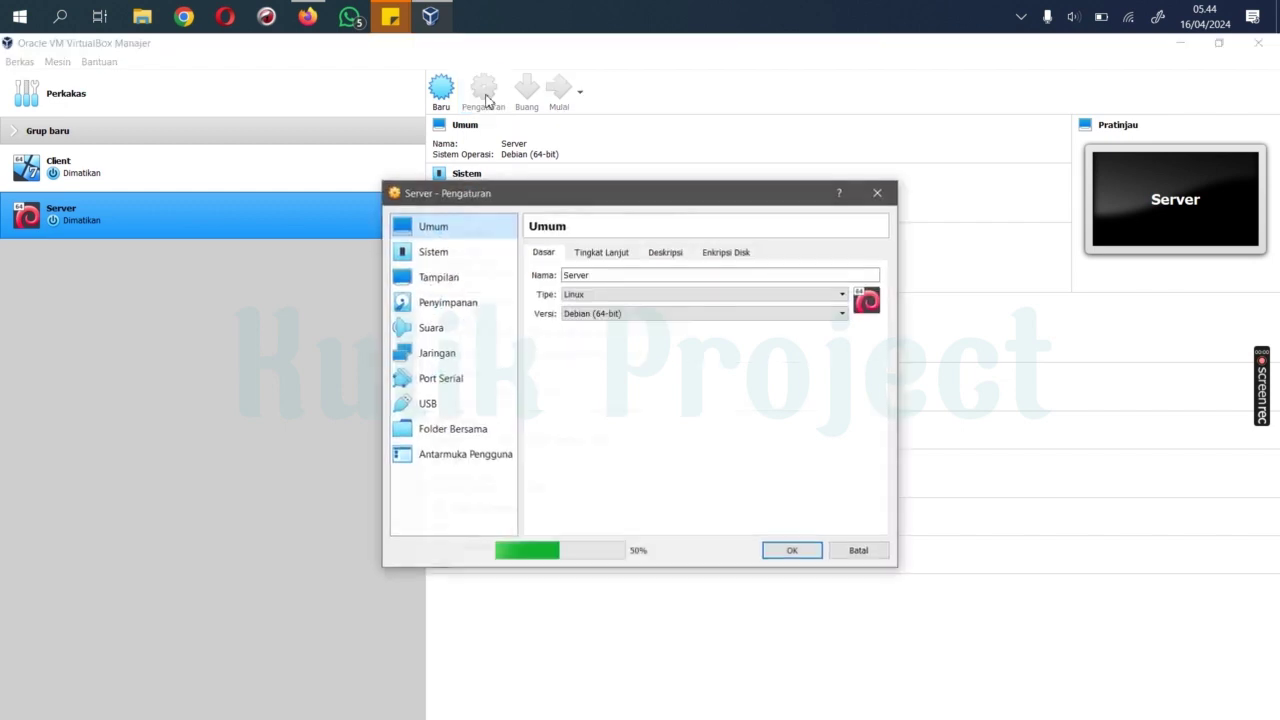
pyautogui.click(437, 353)
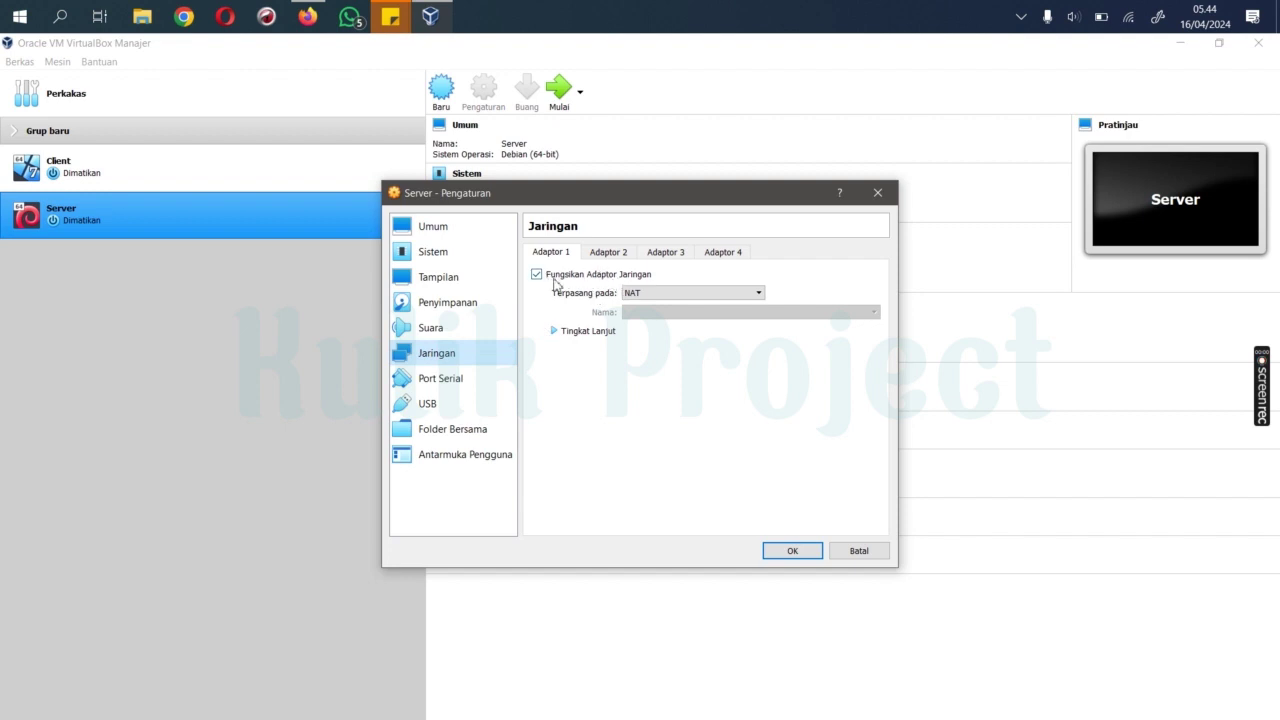
pyautogui.click(643, 295)
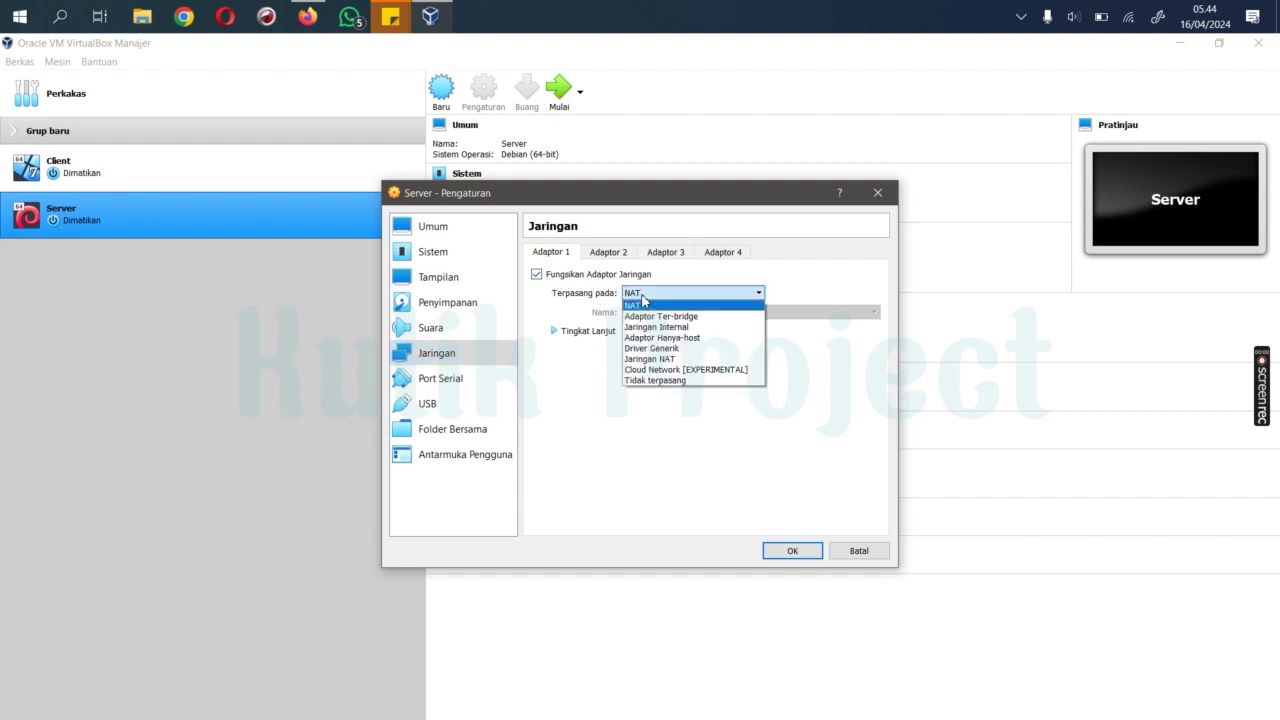
pyautogui.click(643, 302)
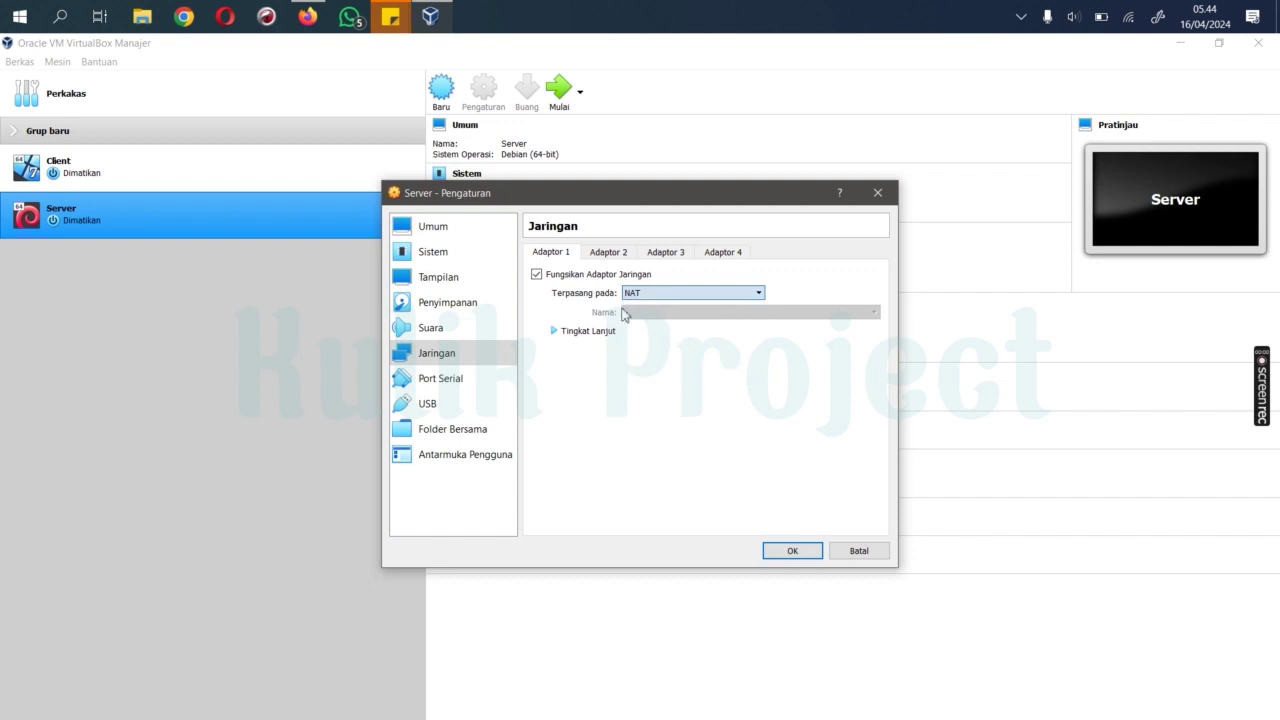
pyautogui.click(554, 330)
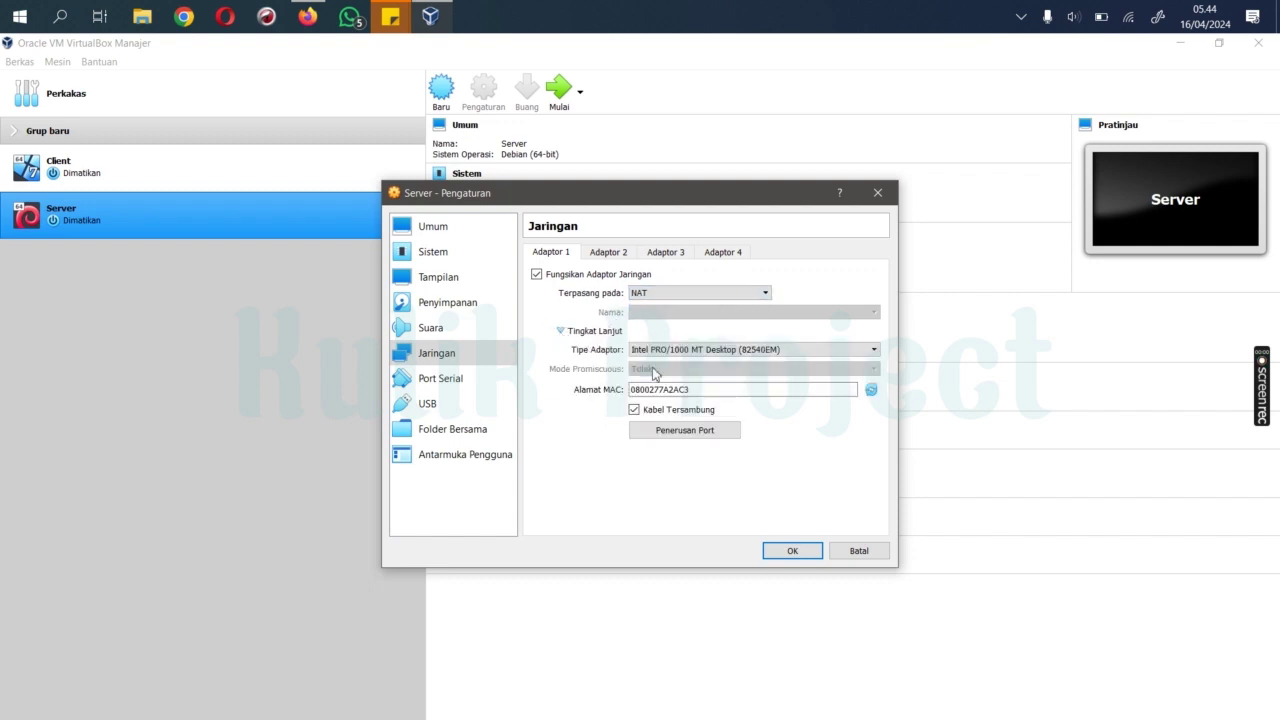
# Step: Enable Adapter 2 on Jaringan Internal with promiscuous mode Izinkan Semua and save
pyautogui.click(612, 254)
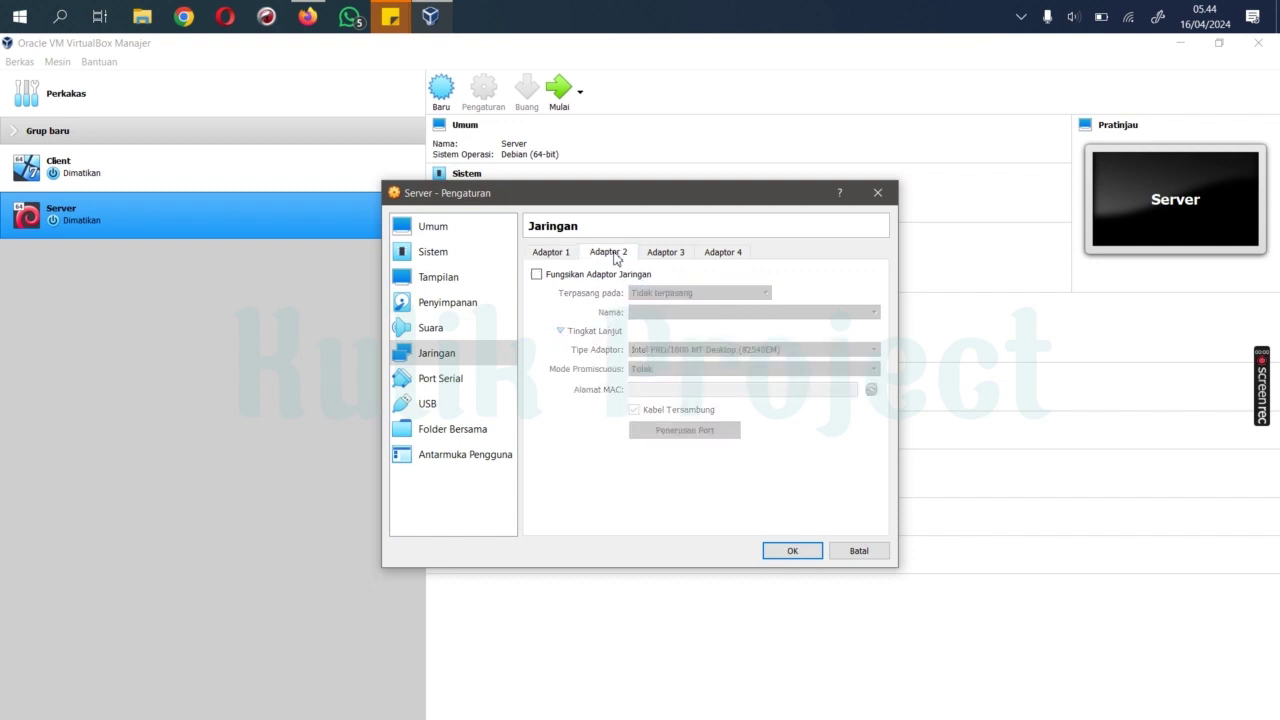
pyautogui.click(537, 276)
pyautogui.click(664, 296)
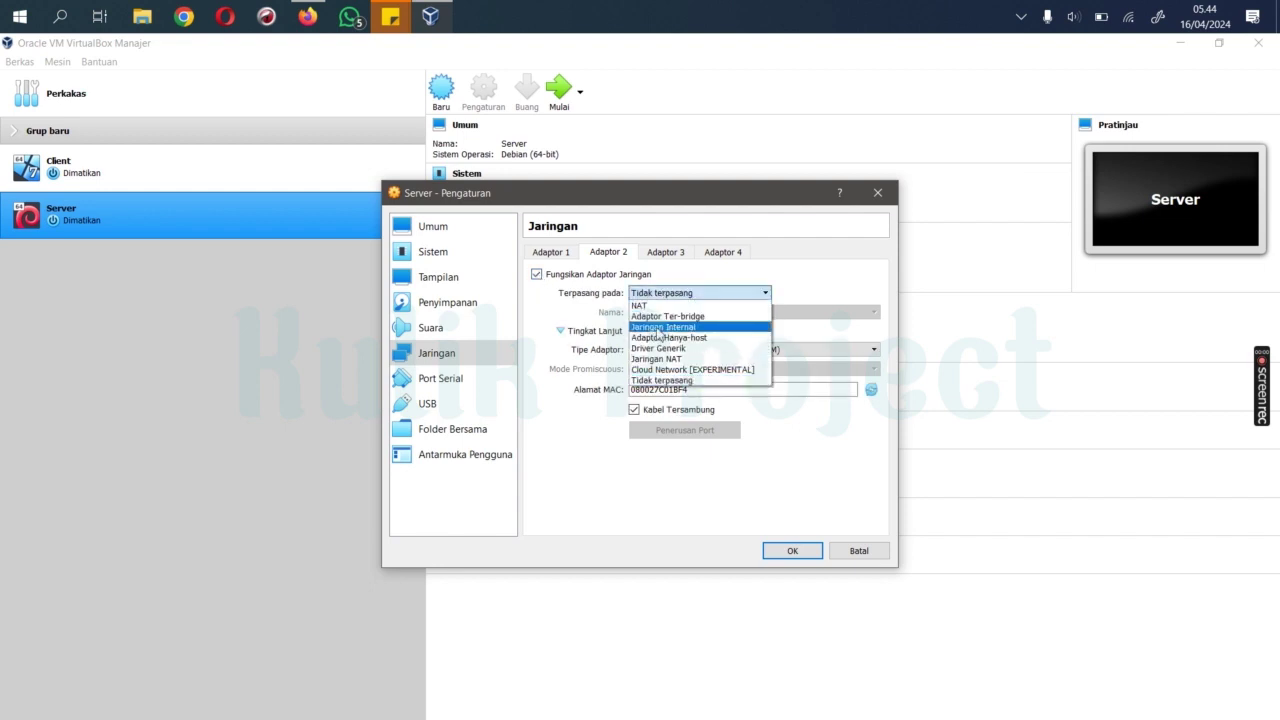
pyautogui.click(668, 327)
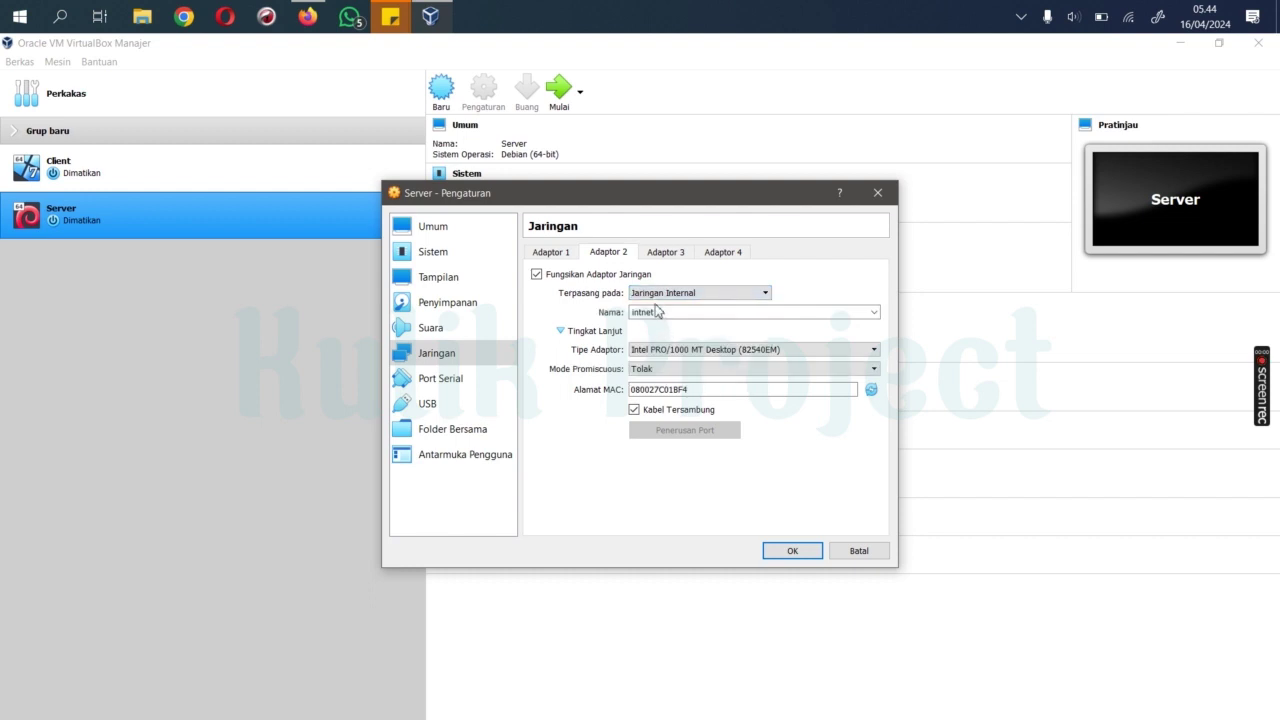
pyautogui.click(652, 370)
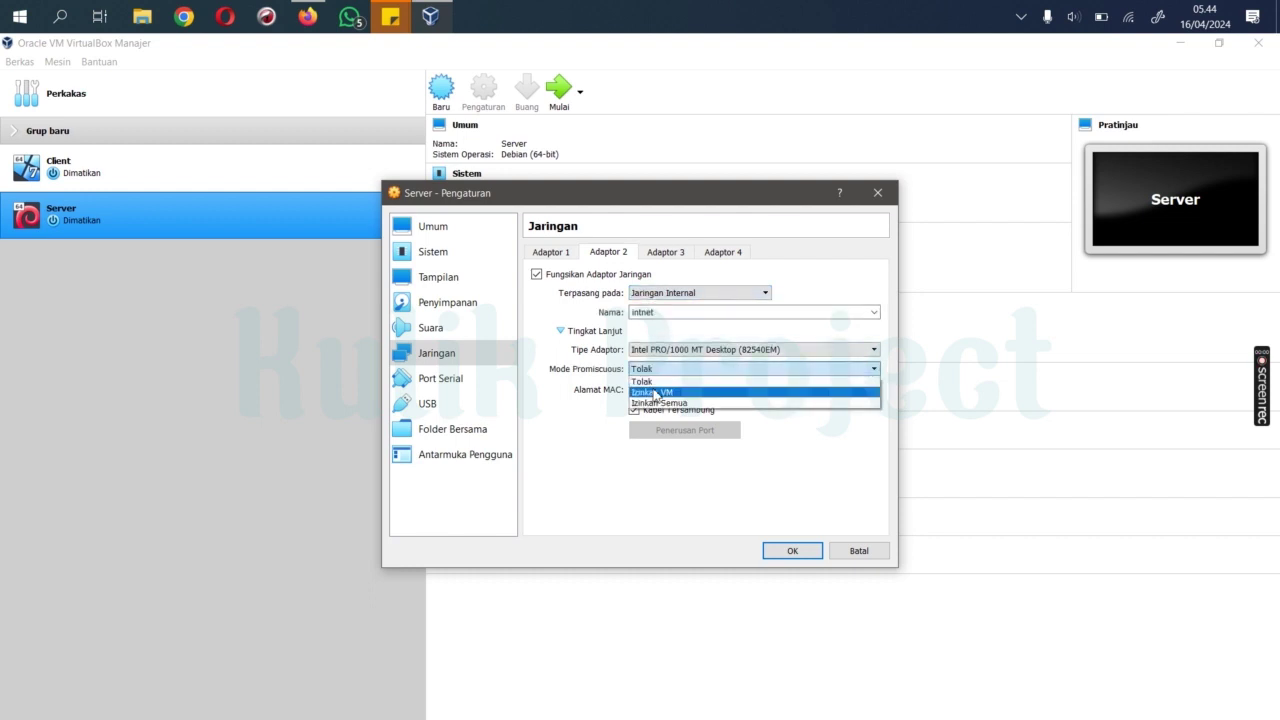
pyautogui.click(668, 404)
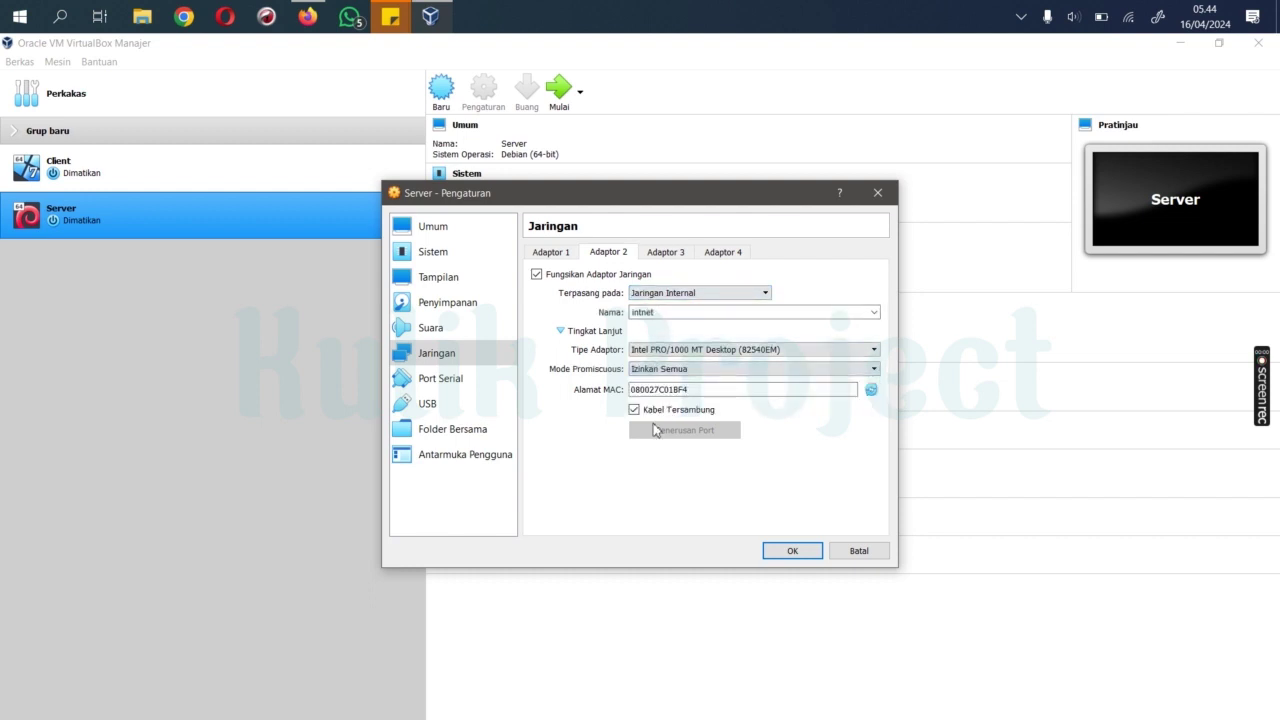
pyautogui.click(569, 256)
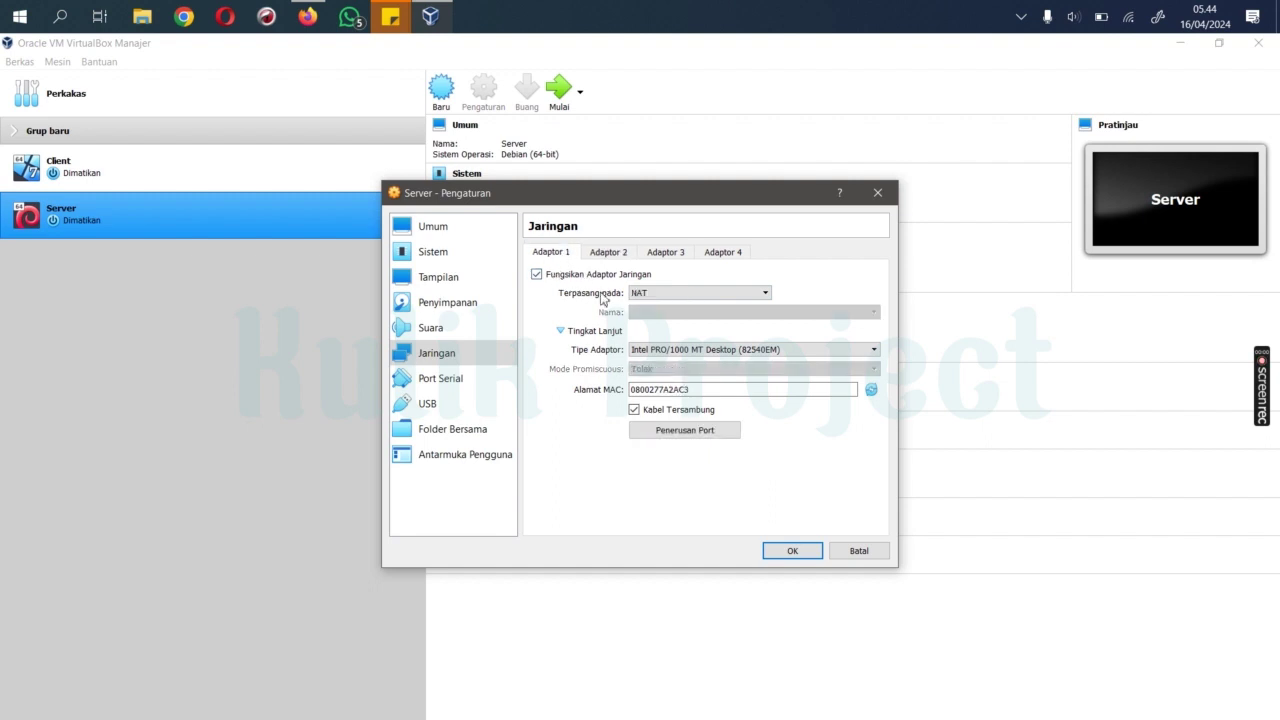
pyautogui.click(614, 256)
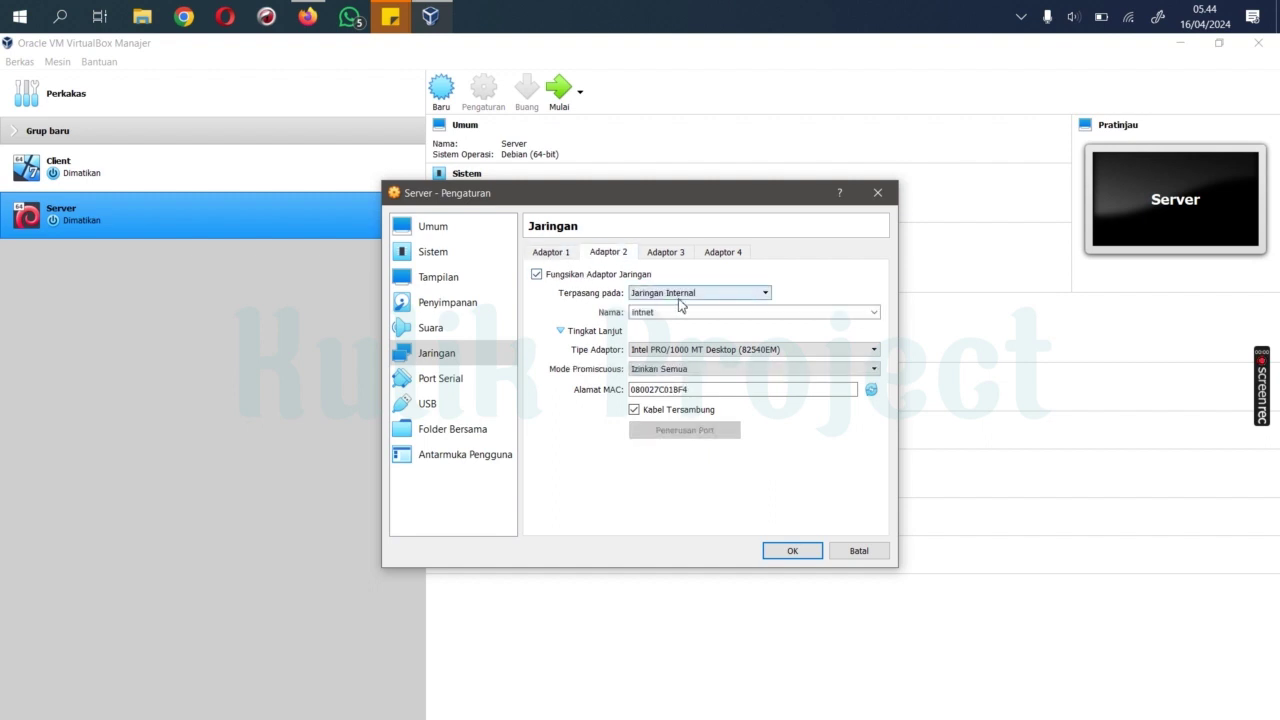
pyautogui.click(795, 550)
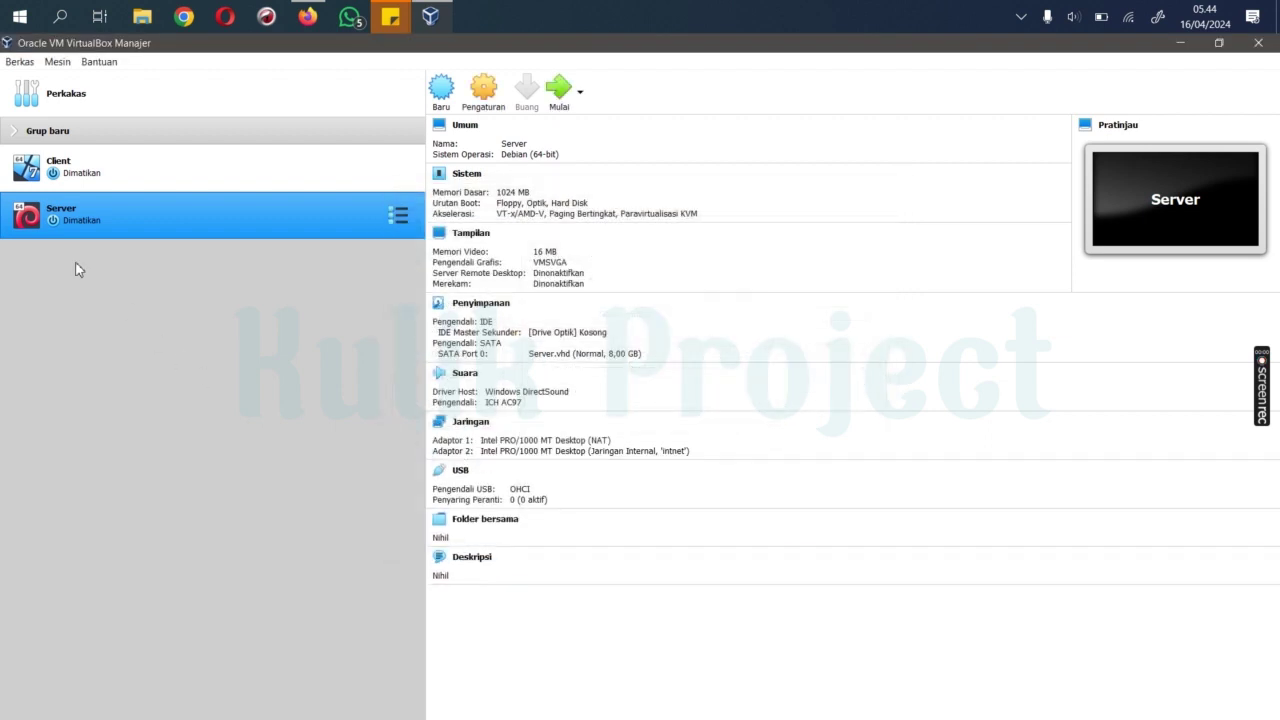
# Step: Attach the Client VM's Adaptor 1 to internal network intnet, save, then select Server
pyautogui.click(60, 168)
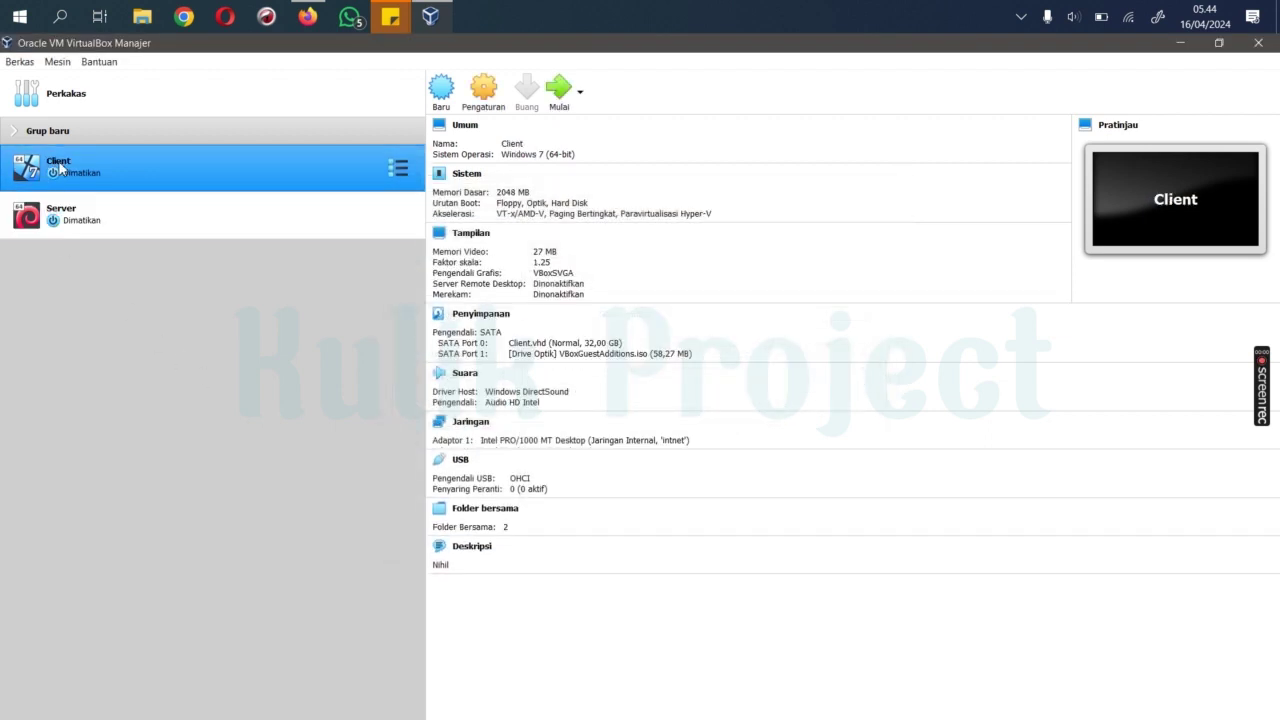
pyautogui.click(486, 88)
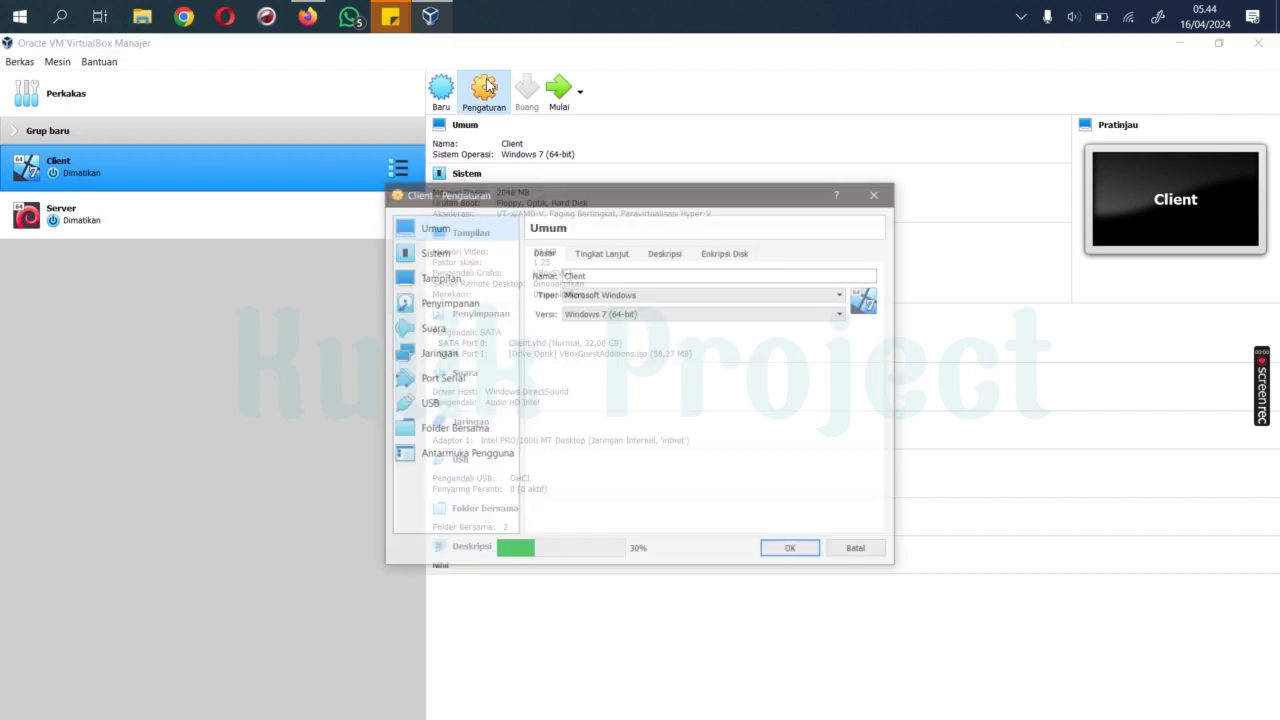
pyautogui.click(450, 354)
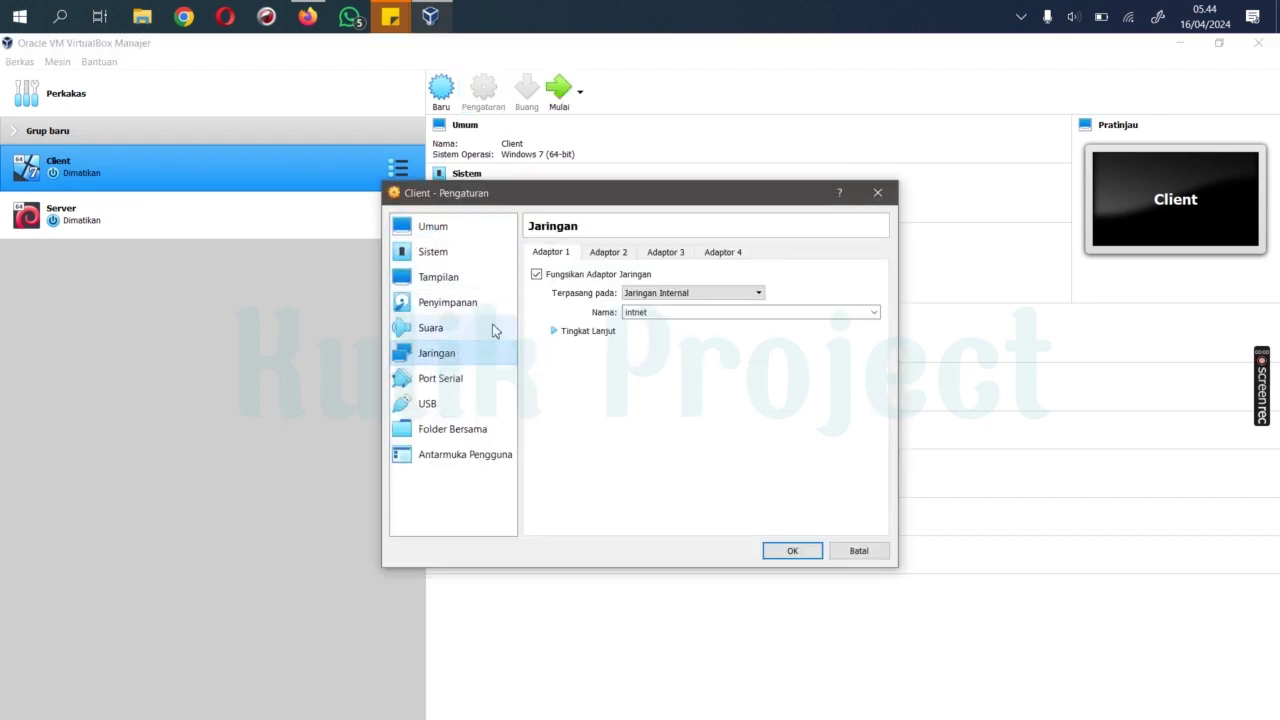
pyautogui.click(648, 293)
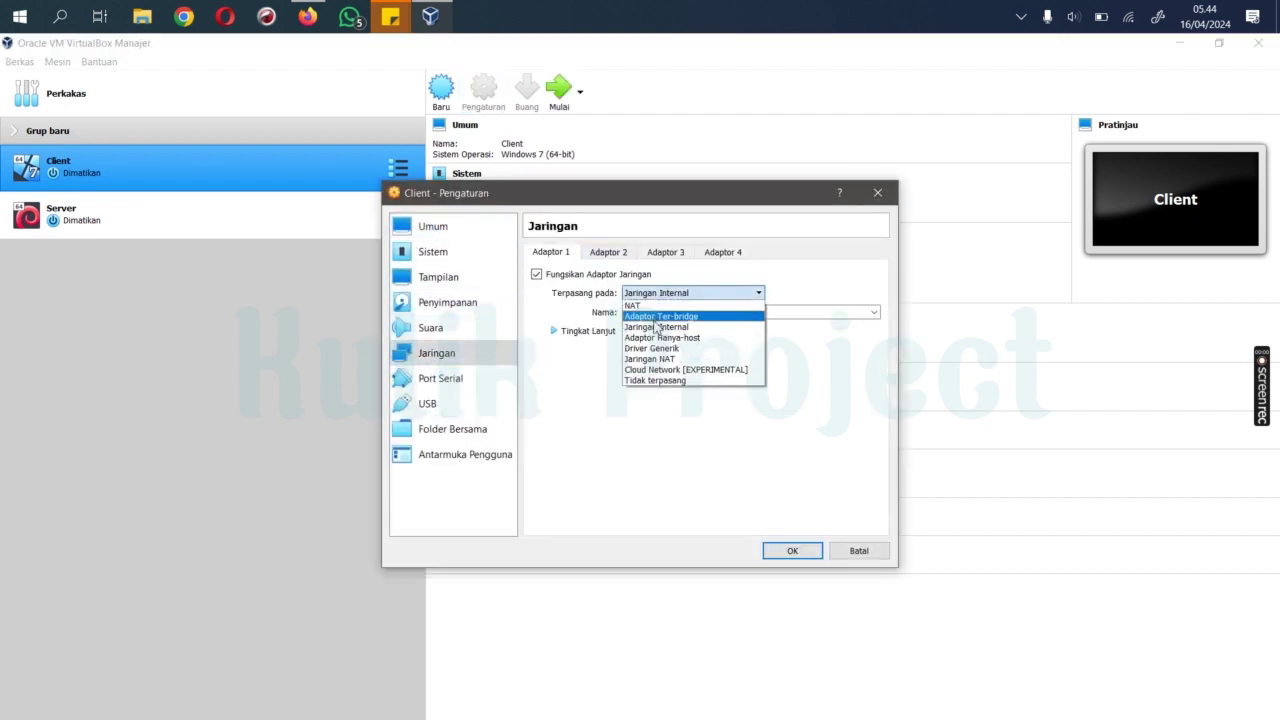
pyautogui.click(656, 327)
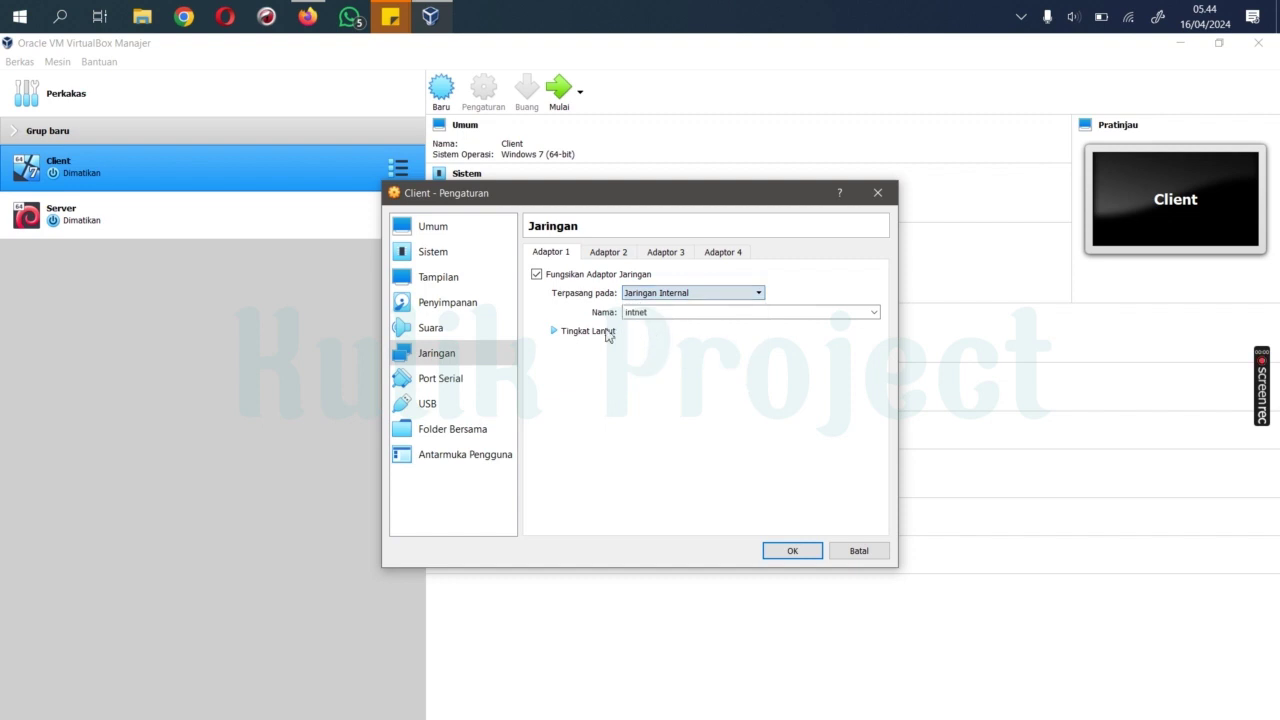
pyautogui.click(556, 332)
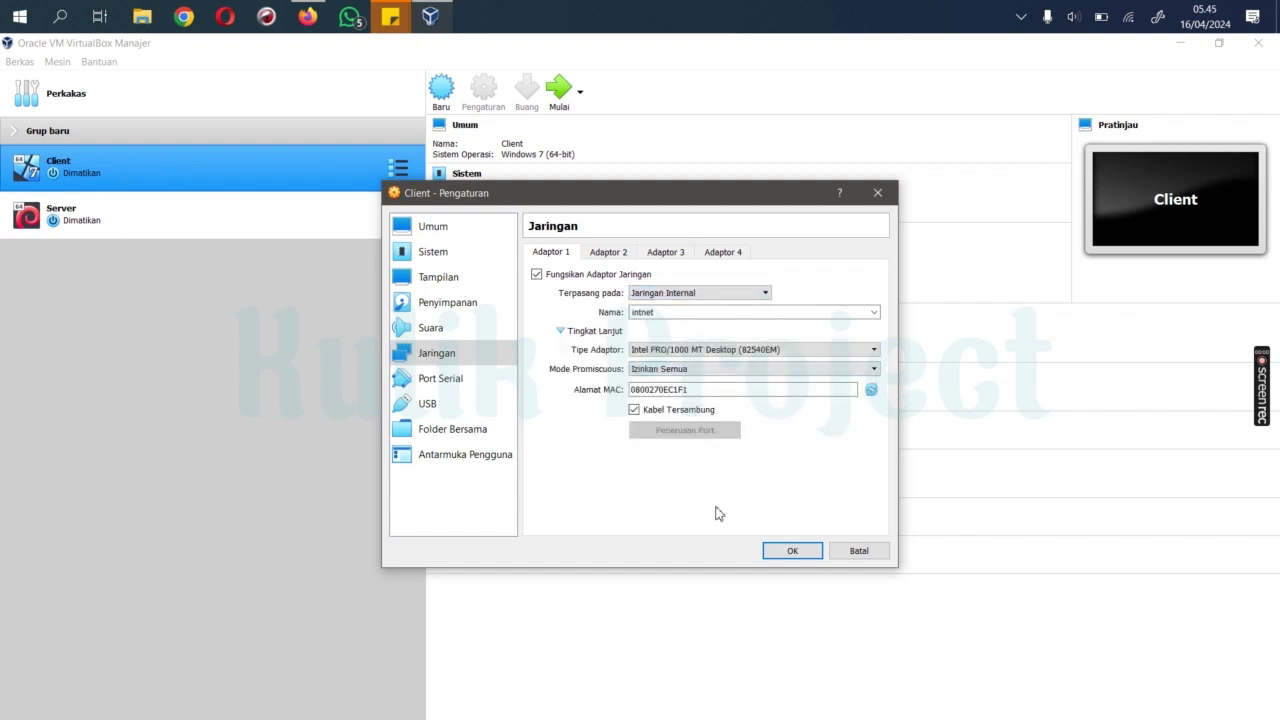
pyautogui.click(792, 551)
pyautogui.click(251, 222)
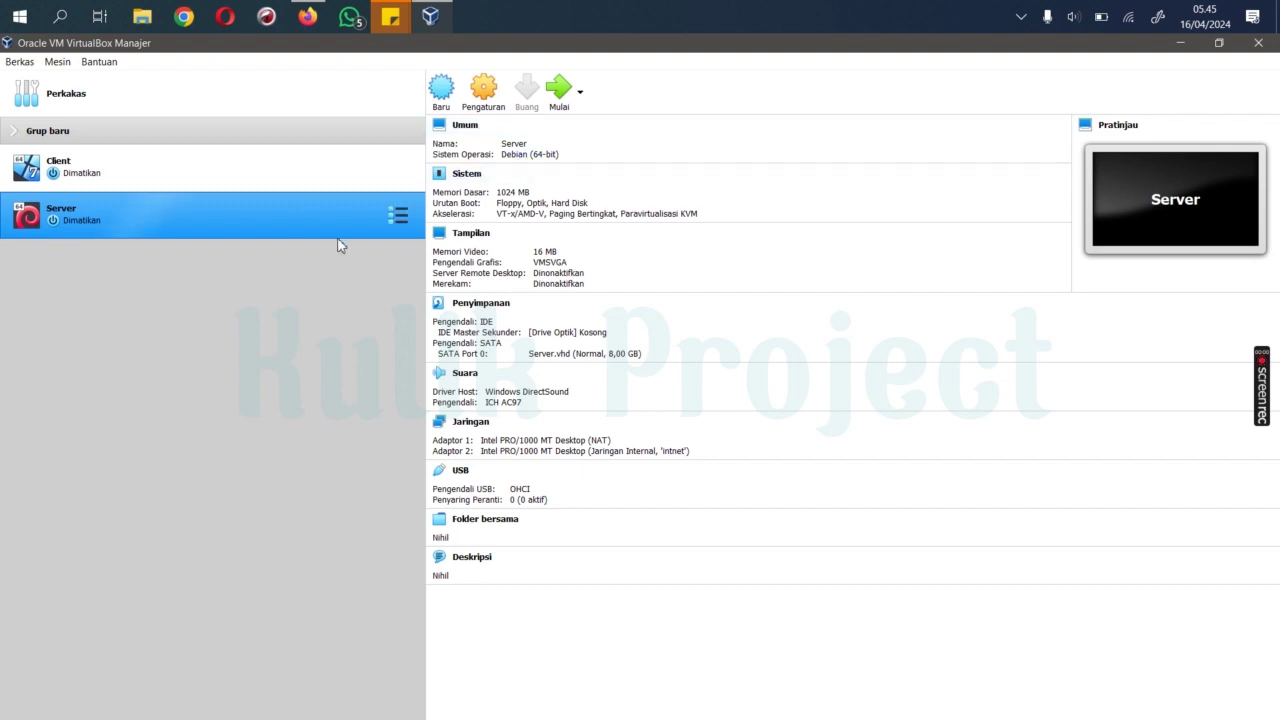
# Step: Start the Server VM with the Mulai button
pyautogui.click(558, 90)
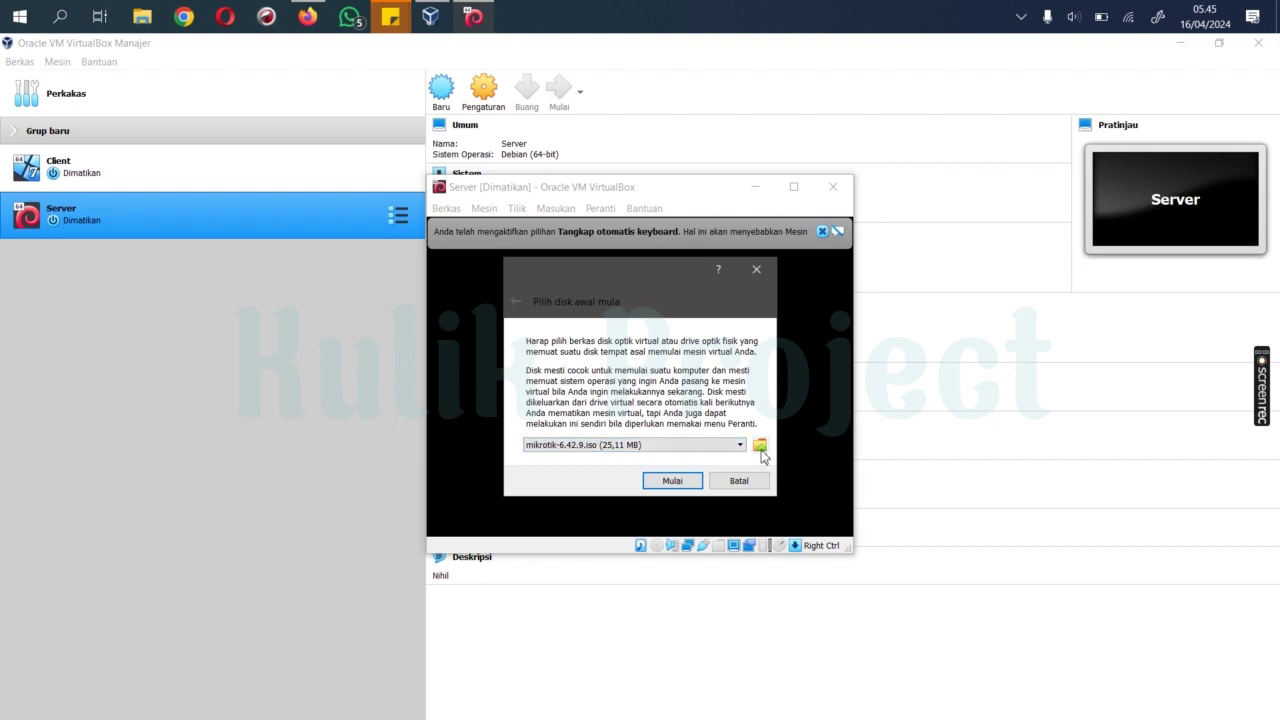
# Step: Add debian-8.5.0-i386-DVD-1.iso from F:\Software\Linux and boot Server from it
pyautogui.click(760, 446)
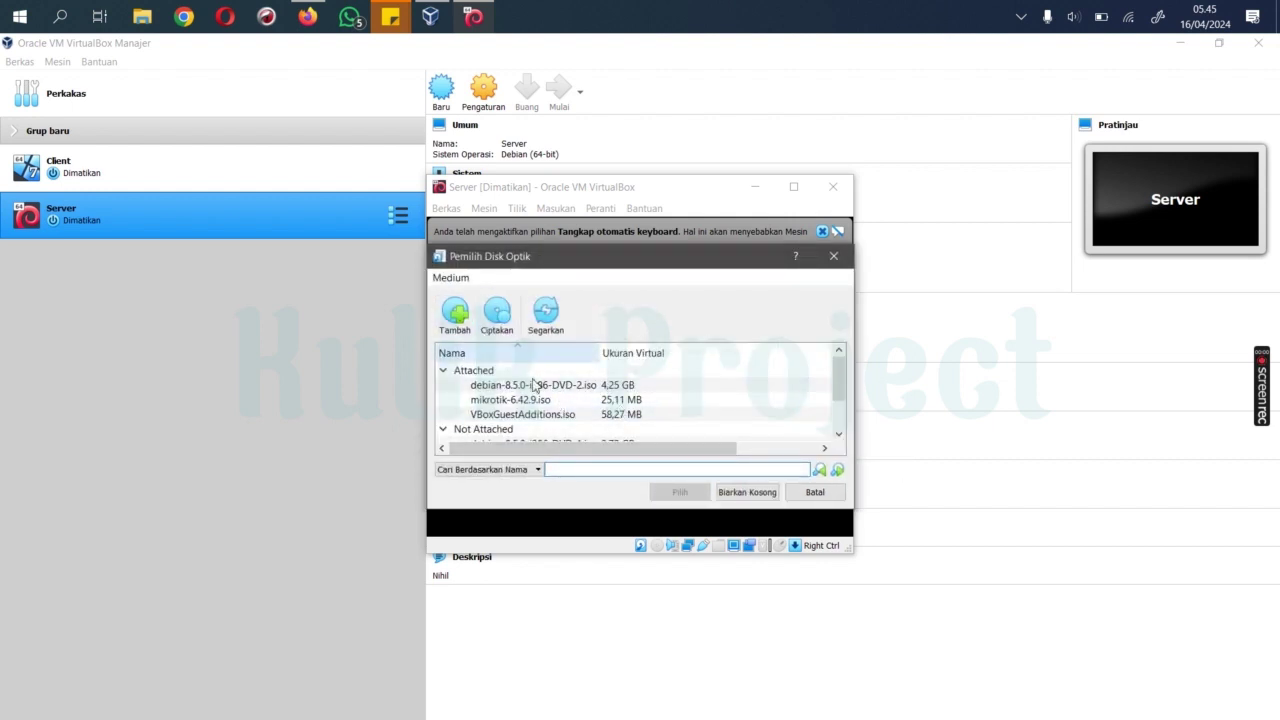
pyautogui.click(457, 312)
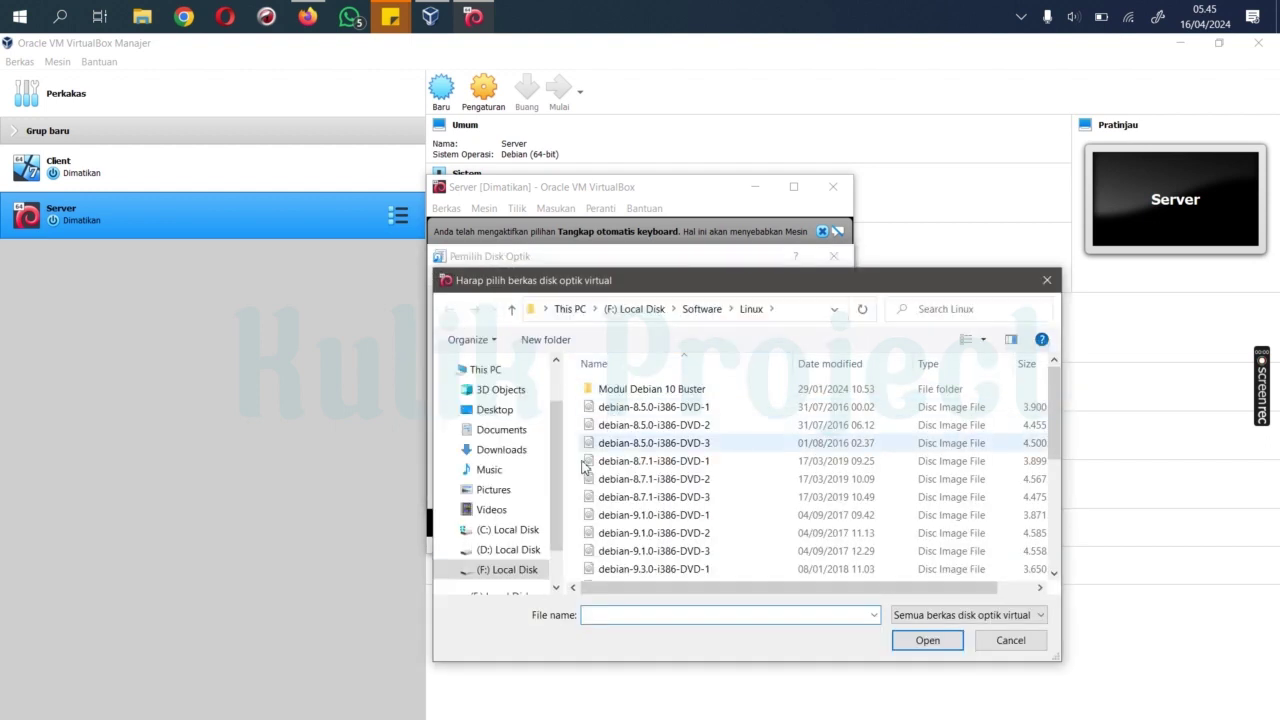
pyautogui.click(530, 575)
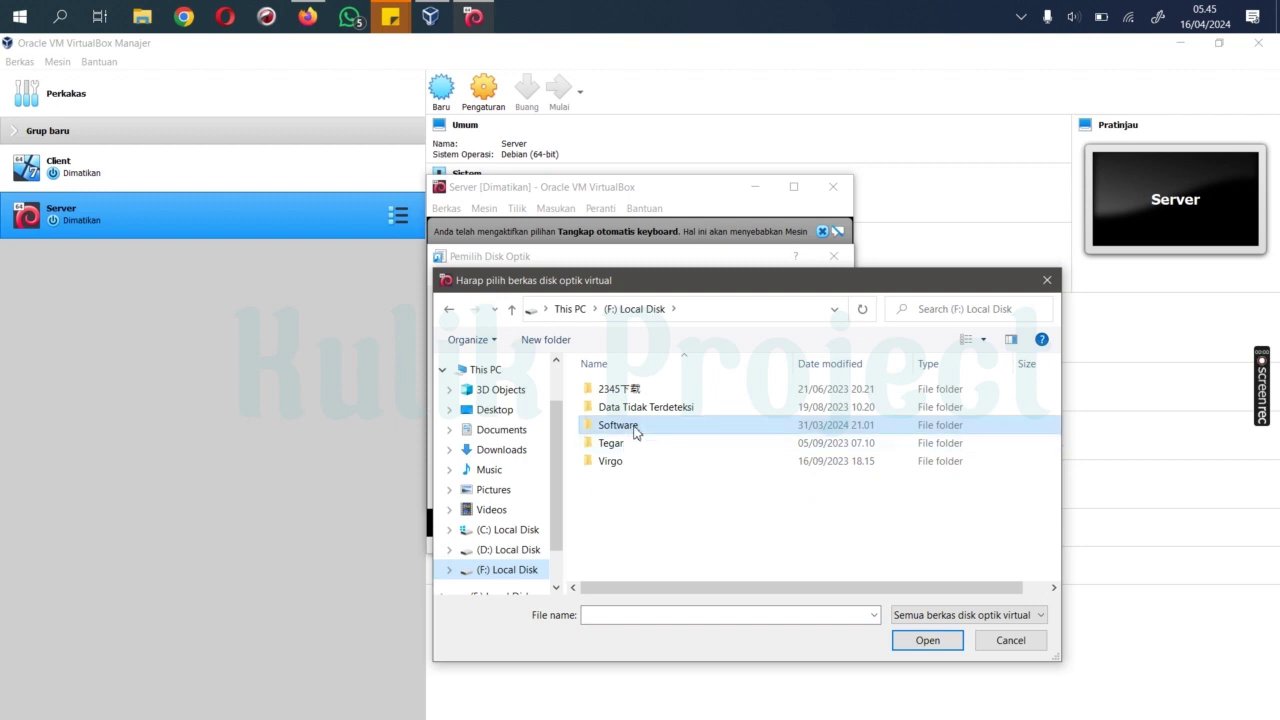
pyautogui.doubleClick(636, 429)
pyautogui.scroll(-2, 620, 520)
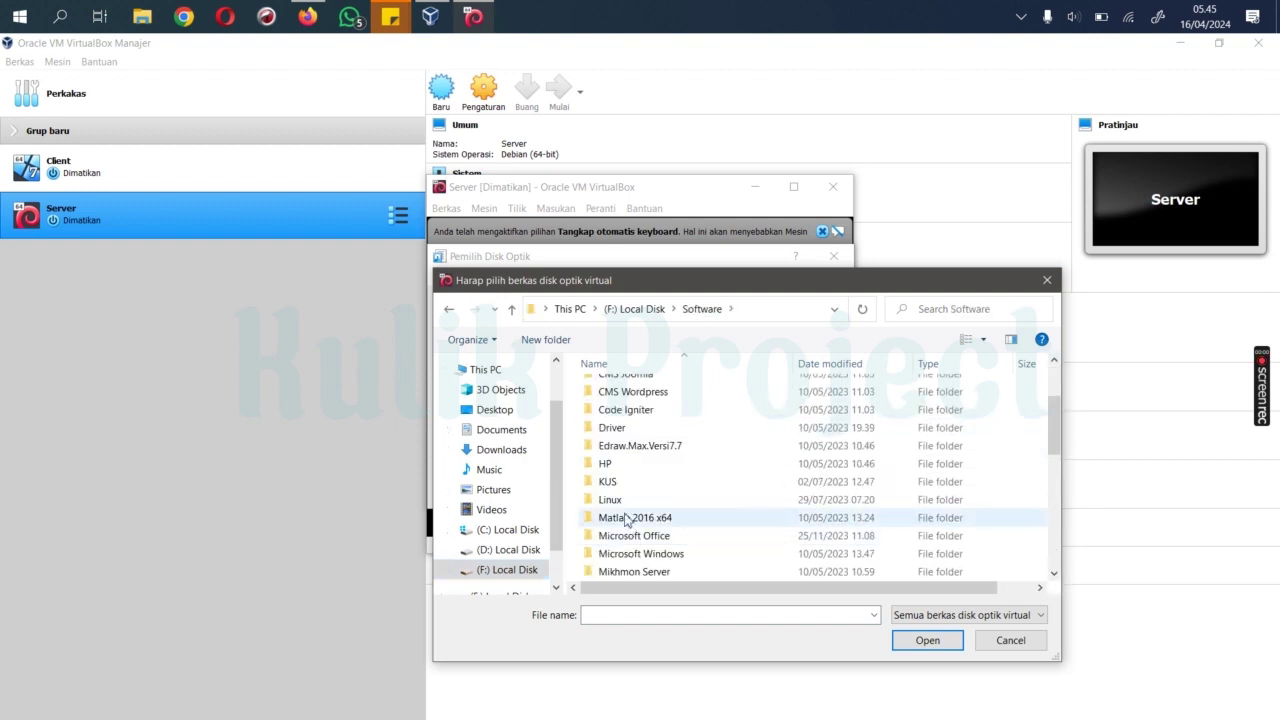
pyautogui.doubleClick(610, 496)
pyautogui.click(640, 412)
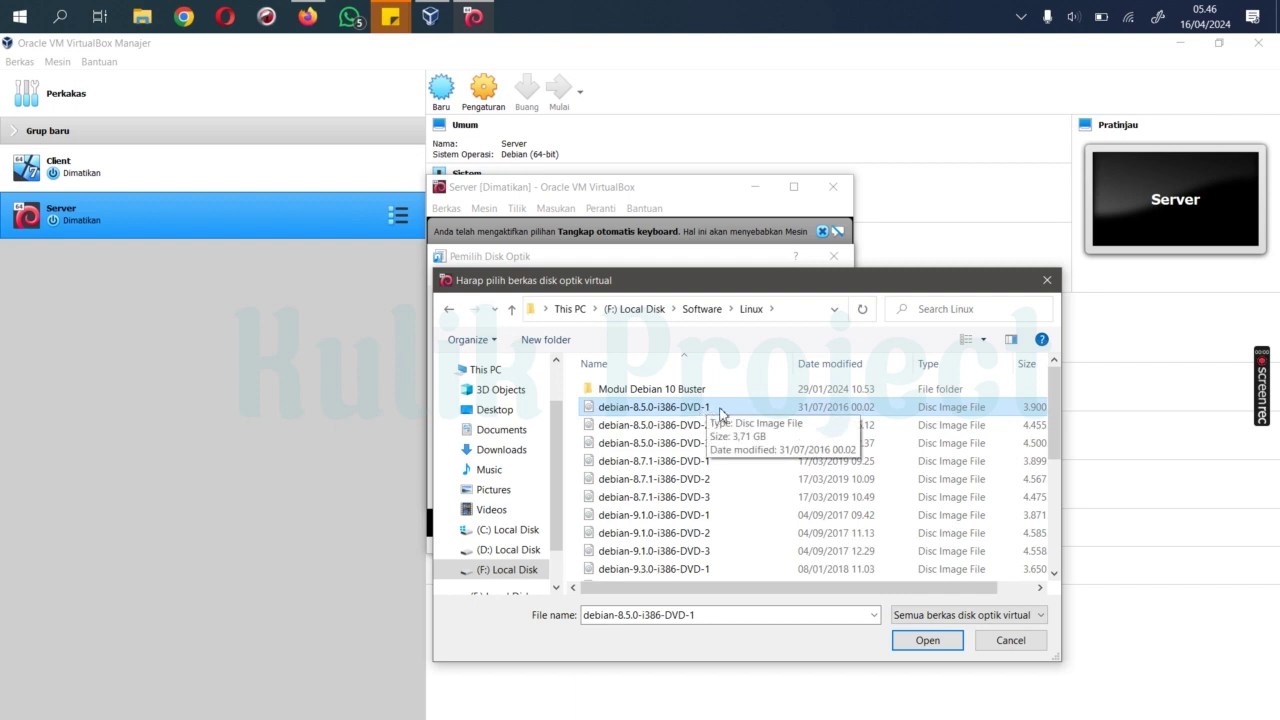
pyautogui.click(927, 641)
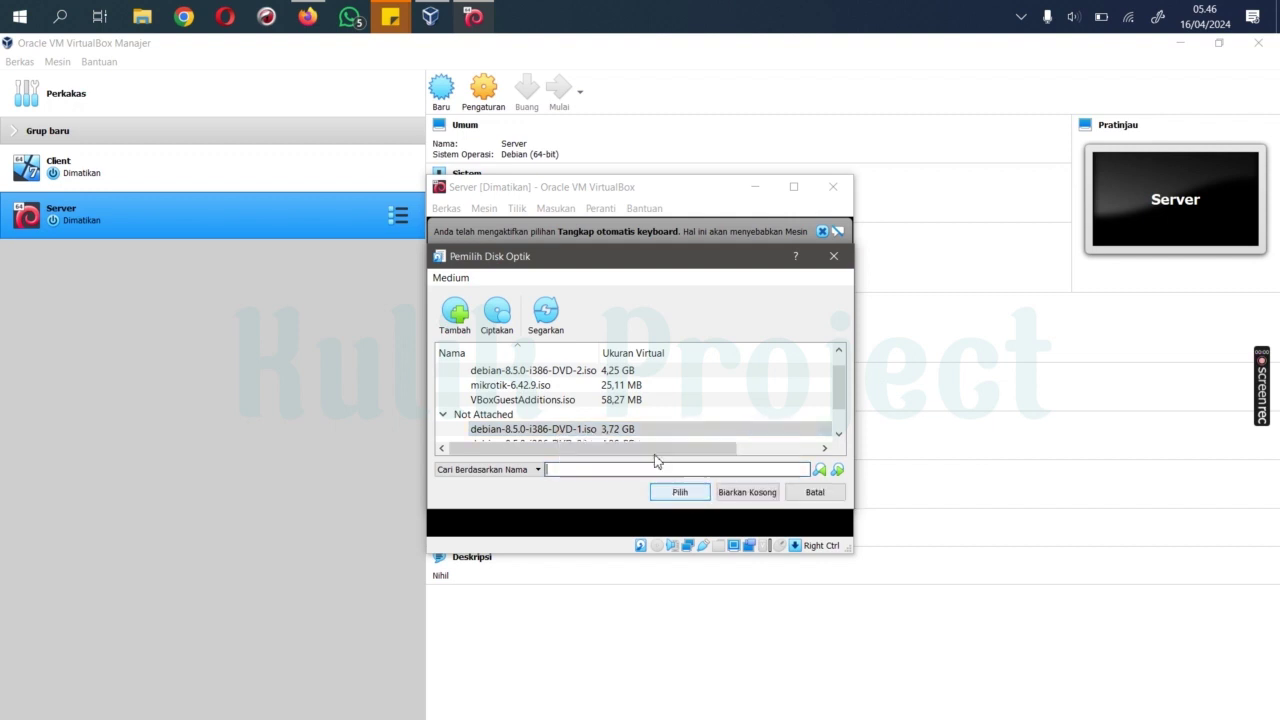
pyautogui.click(670, 492)
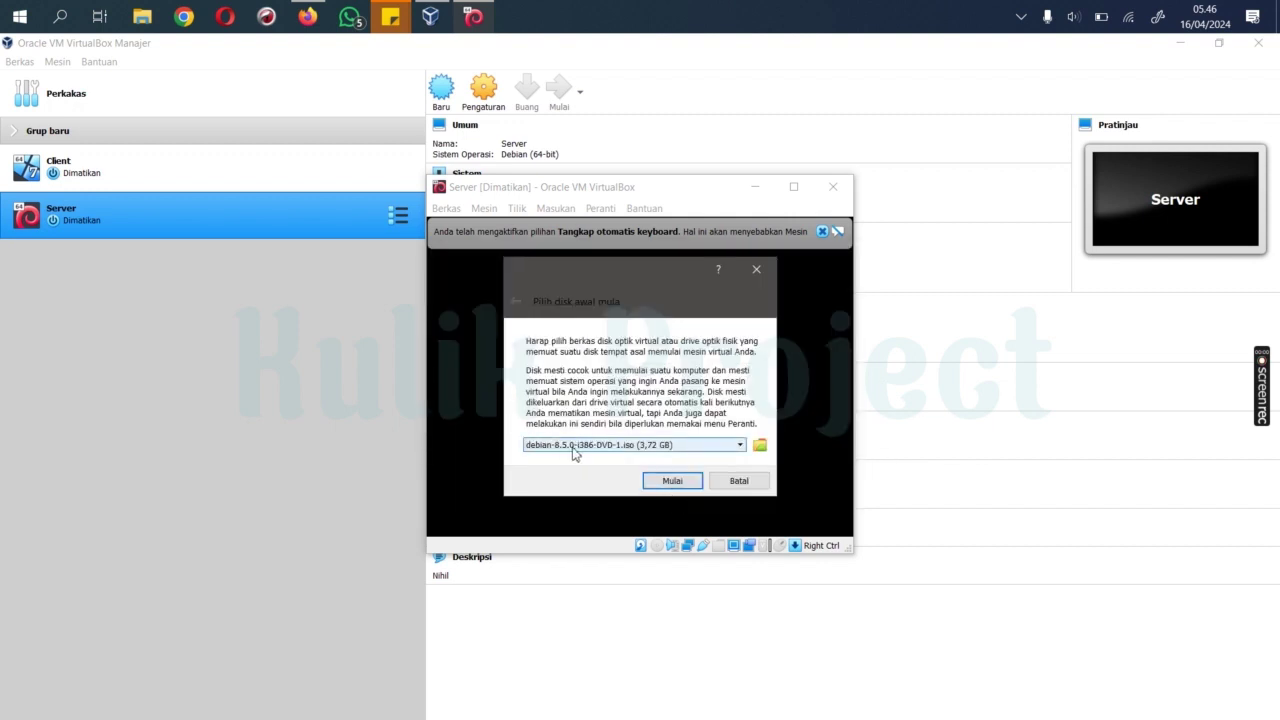
pyautogui.click(674, 482)
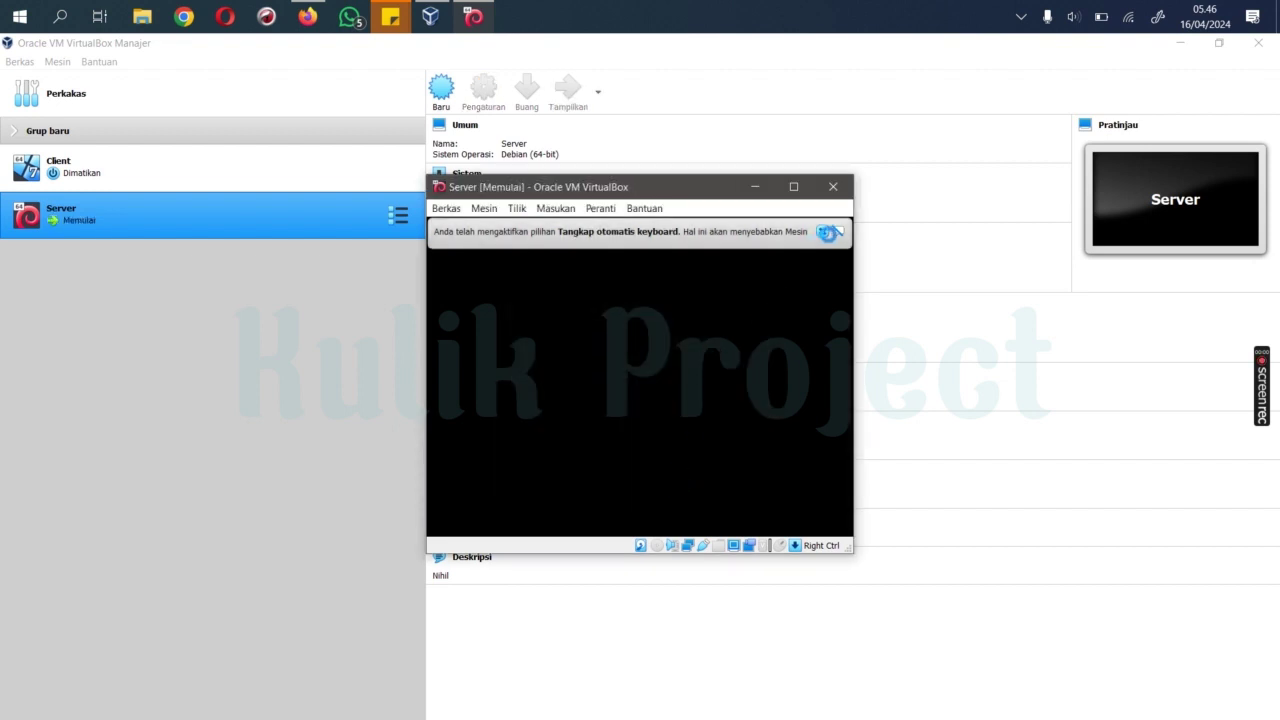
# Step: Dismiss the keyboard-capture notice and maximize the Server VM window
pyautogui.click(829, 233)
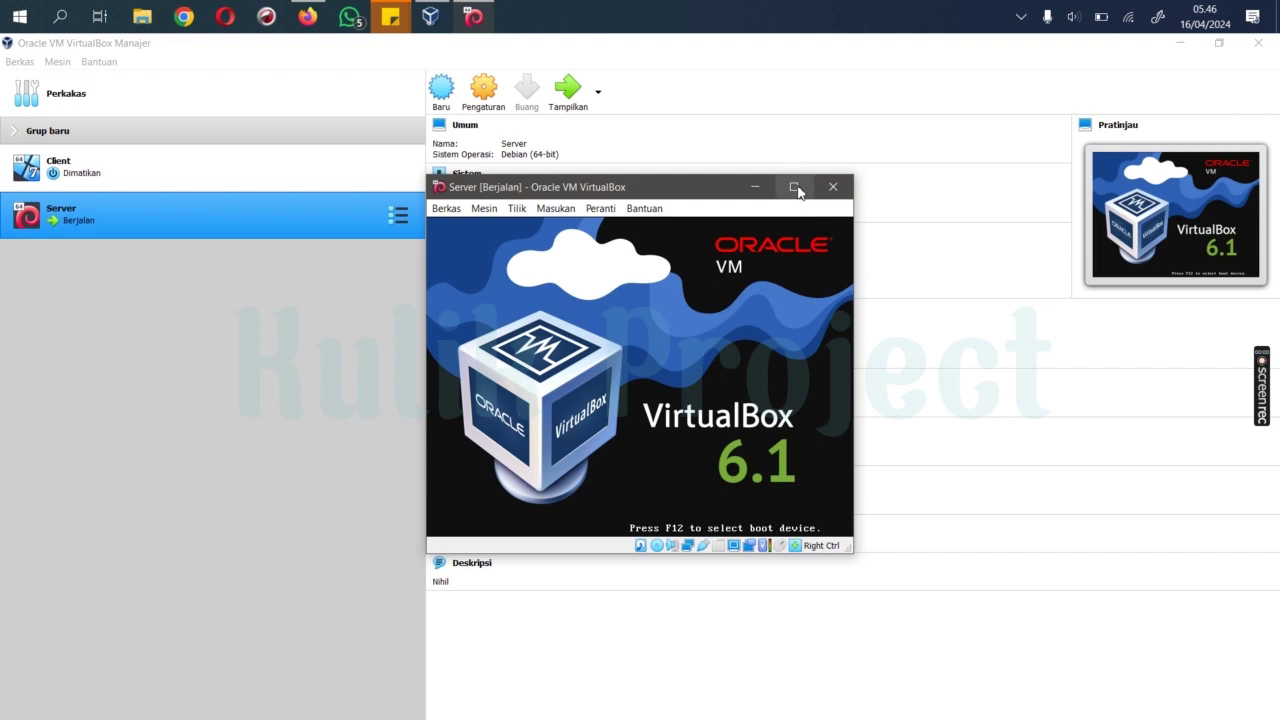
pyautogui.click(795, 187)
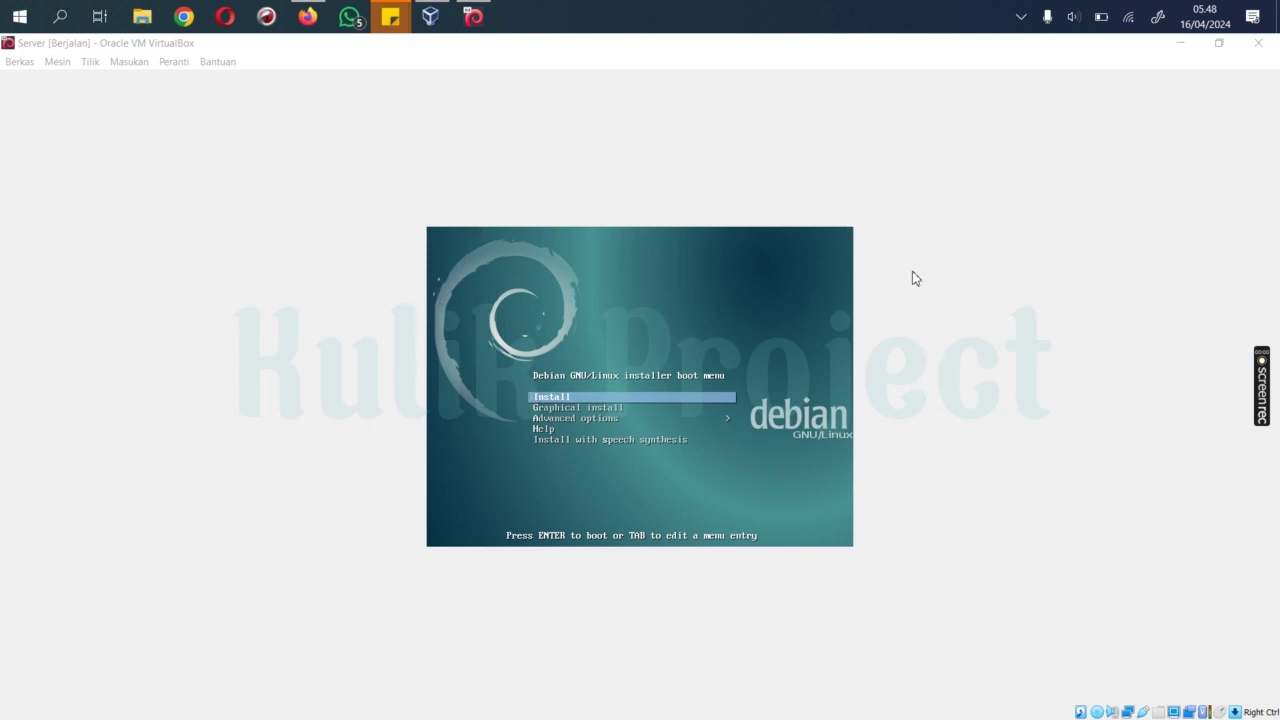
# Step: Switch the Server VM to Mode Skala (scaled mode) and maximize the window
pyautogui.click(88, 63)
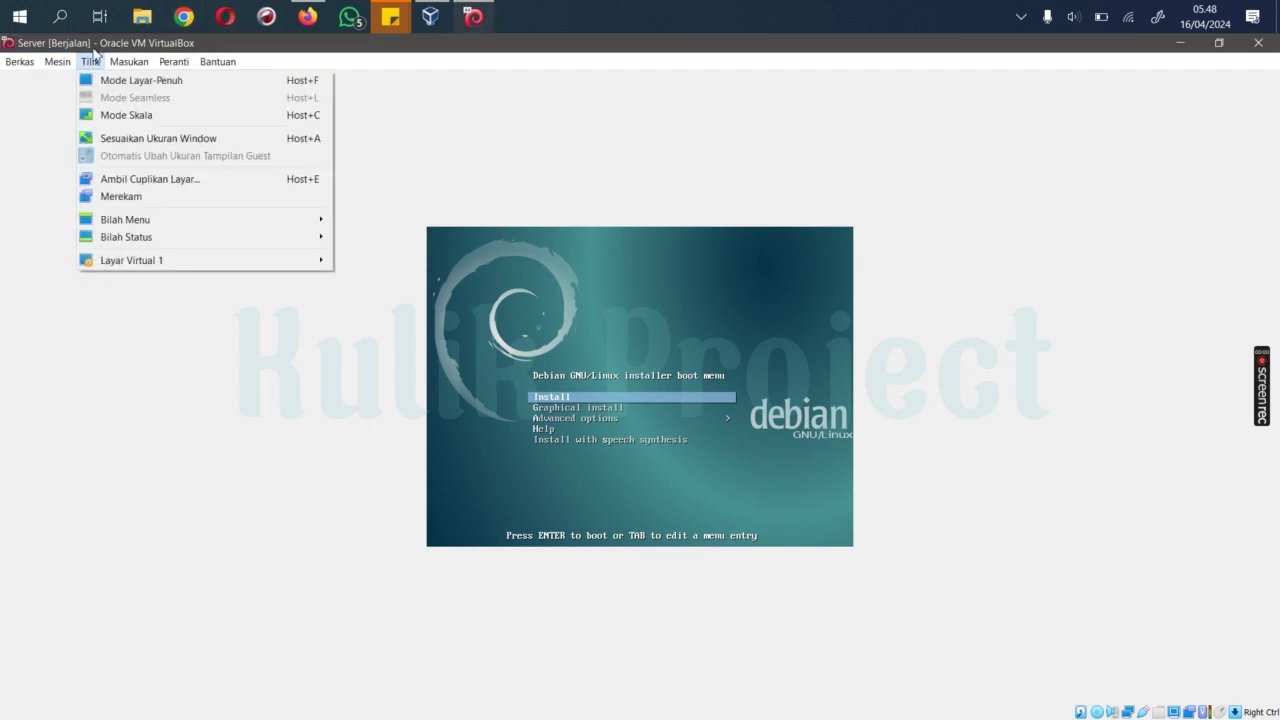
pyautogui.moveTo(60, 62)
pyautogui.click(148, 117)
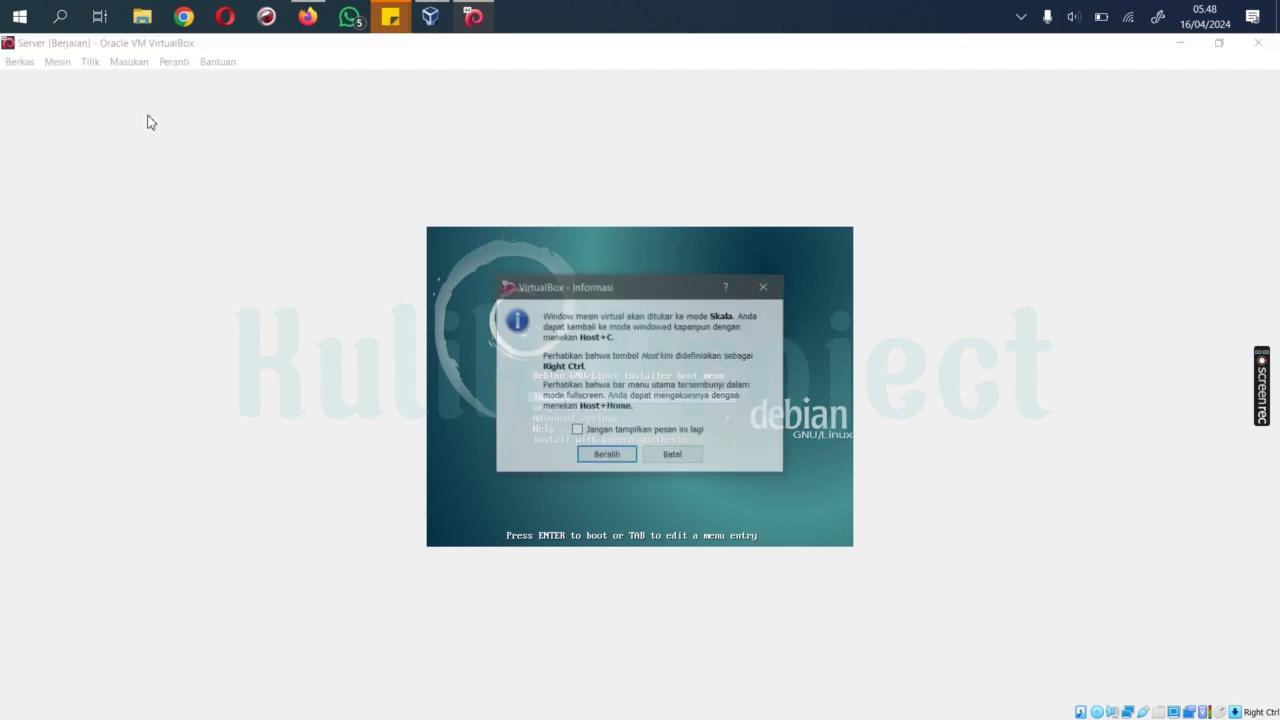
pyautogui.click(617, 458)
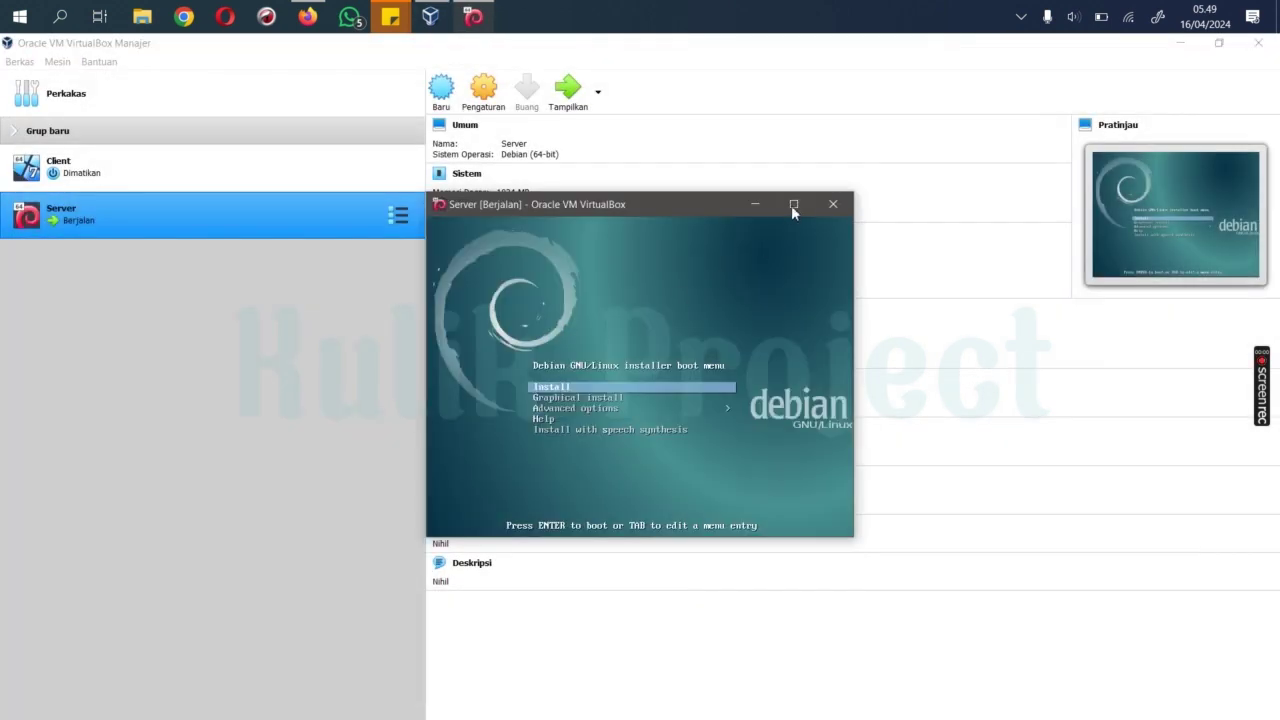
pyautogui.click(793, 205)
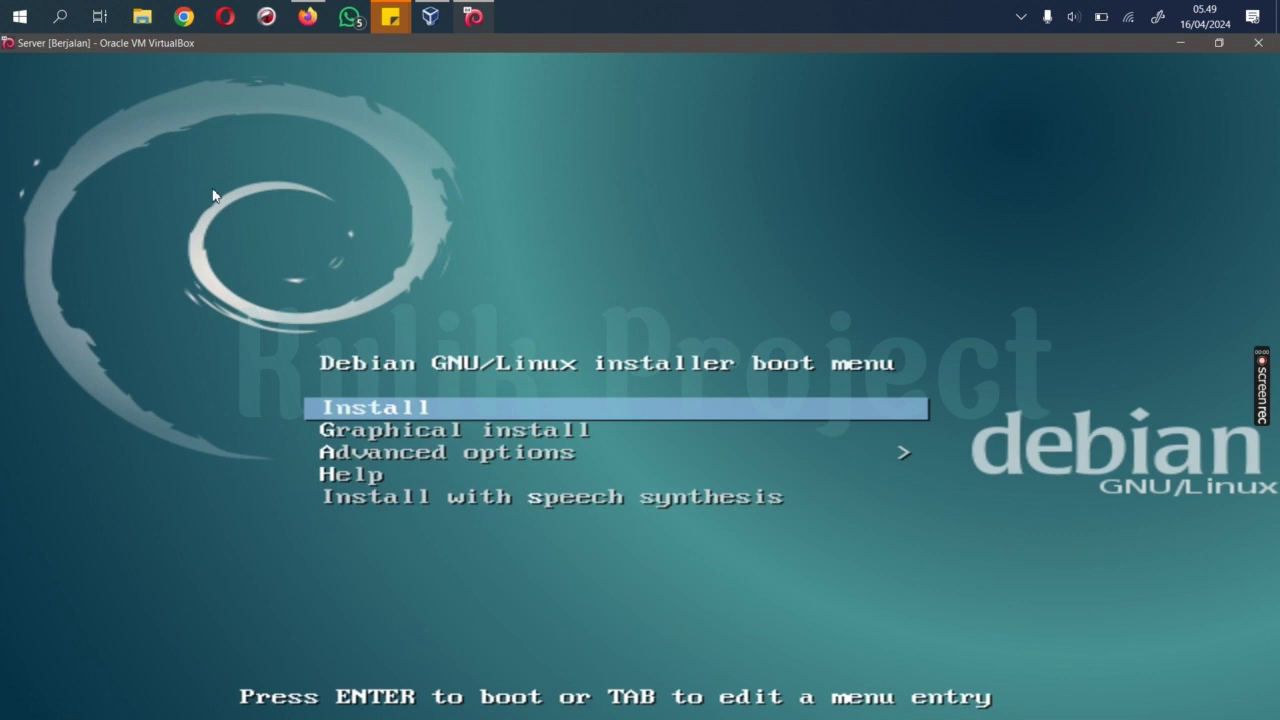
# Step: Start the text installer, choose Indonesian despite incomplete translation, and Indonesia as location
pyautogui.press('Return')
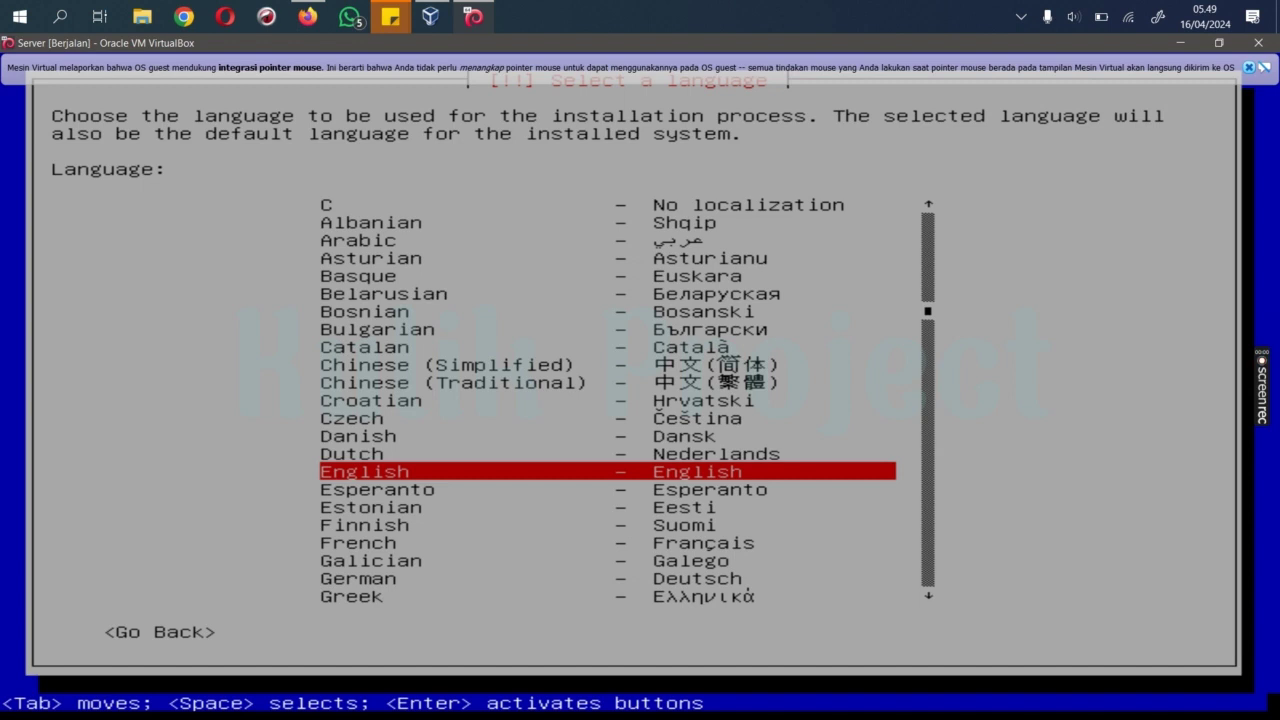
pyautogui.press('Down')
pyautogui.press('Down')
pyautogui.press('Down')
pyautogui.press('Down')
pyautogui.press('Down')
pyautogui.press('Down')
pyautogui.press('Down')
pyautogui.press('Down')
pyautogui.press('Down')
pyautogui.press('Down')
pyautogui.press('Down')
pyautogui.press('Down')
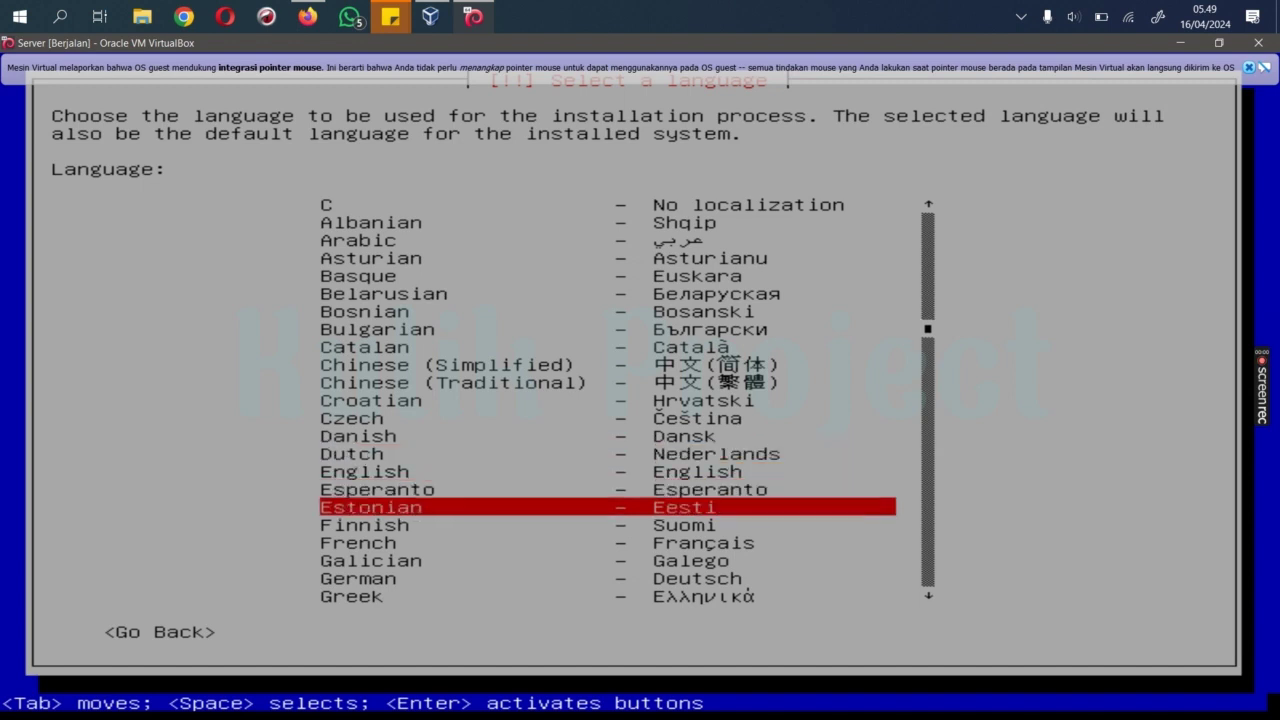
pyautogui.press('Down')
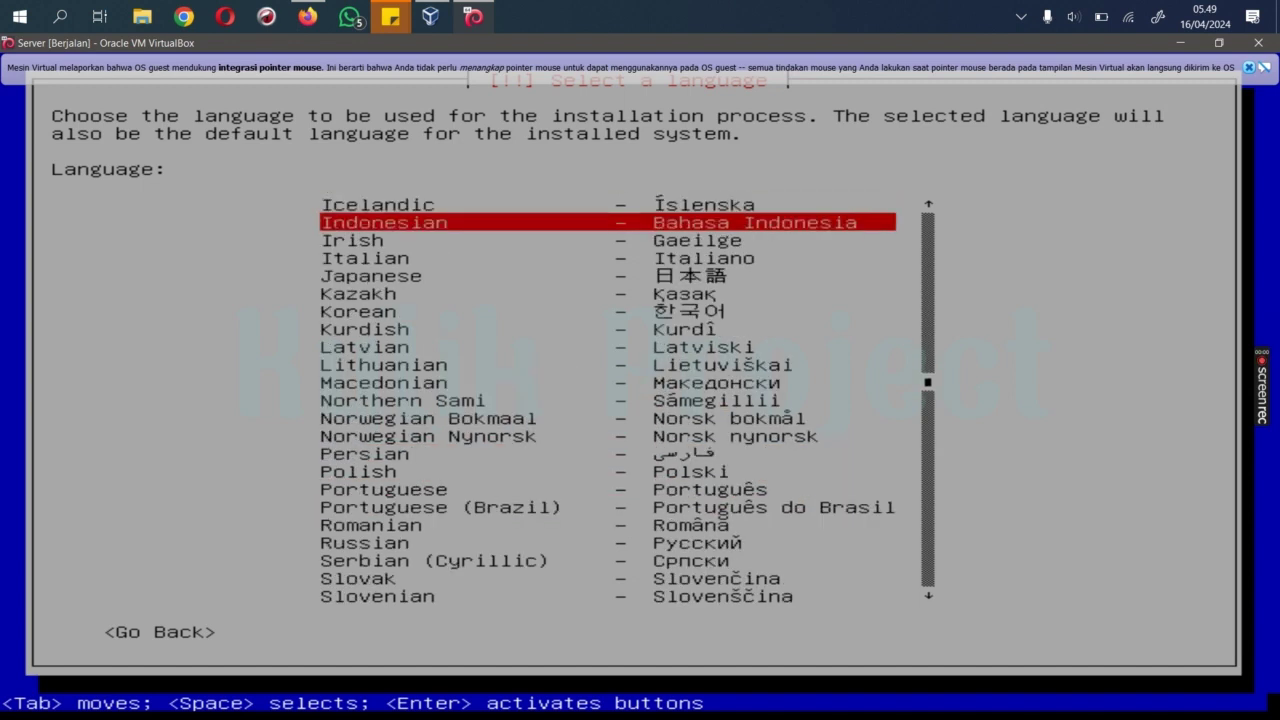
pyautogui.press('Return')
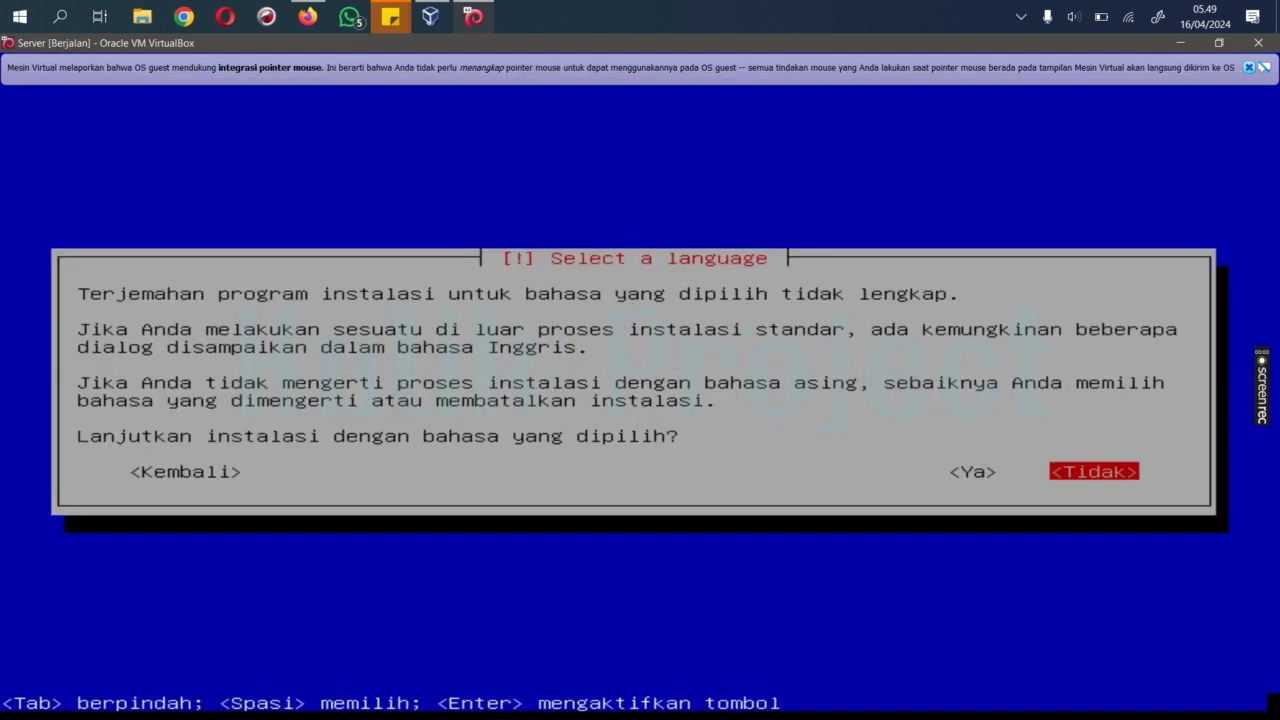
pyautogui.press('Left')
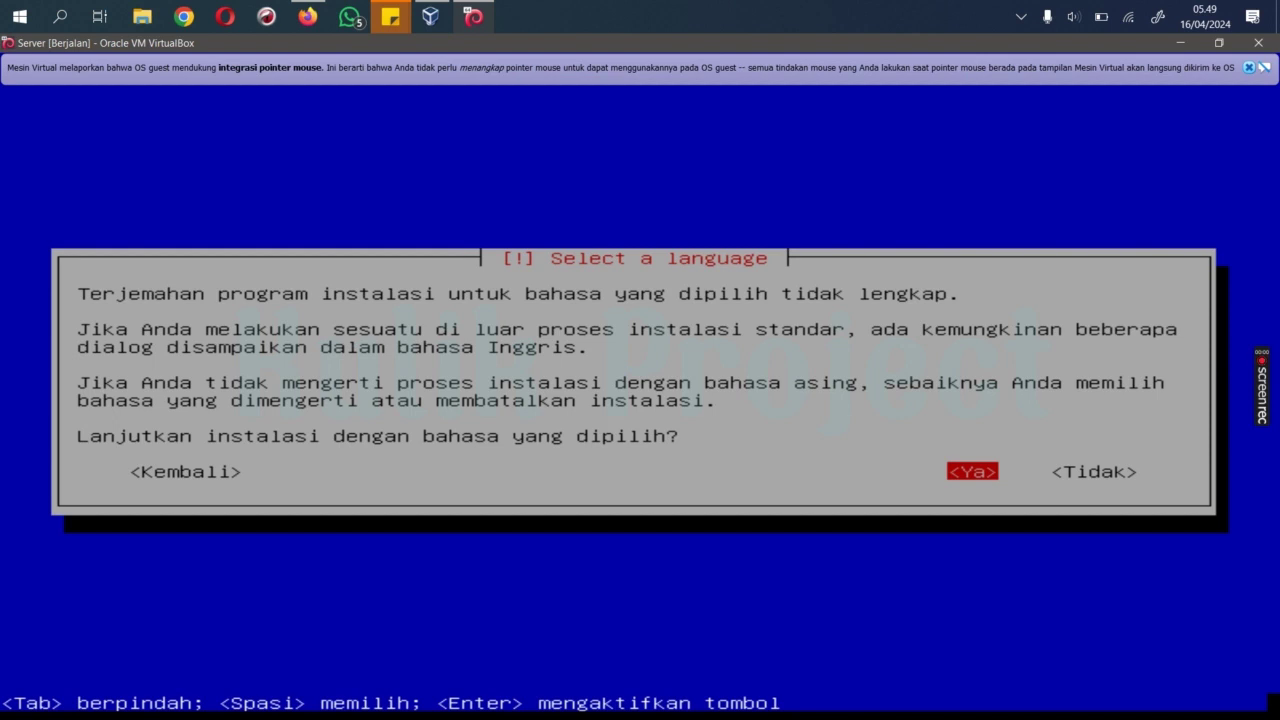
pyautogui.press('Return')
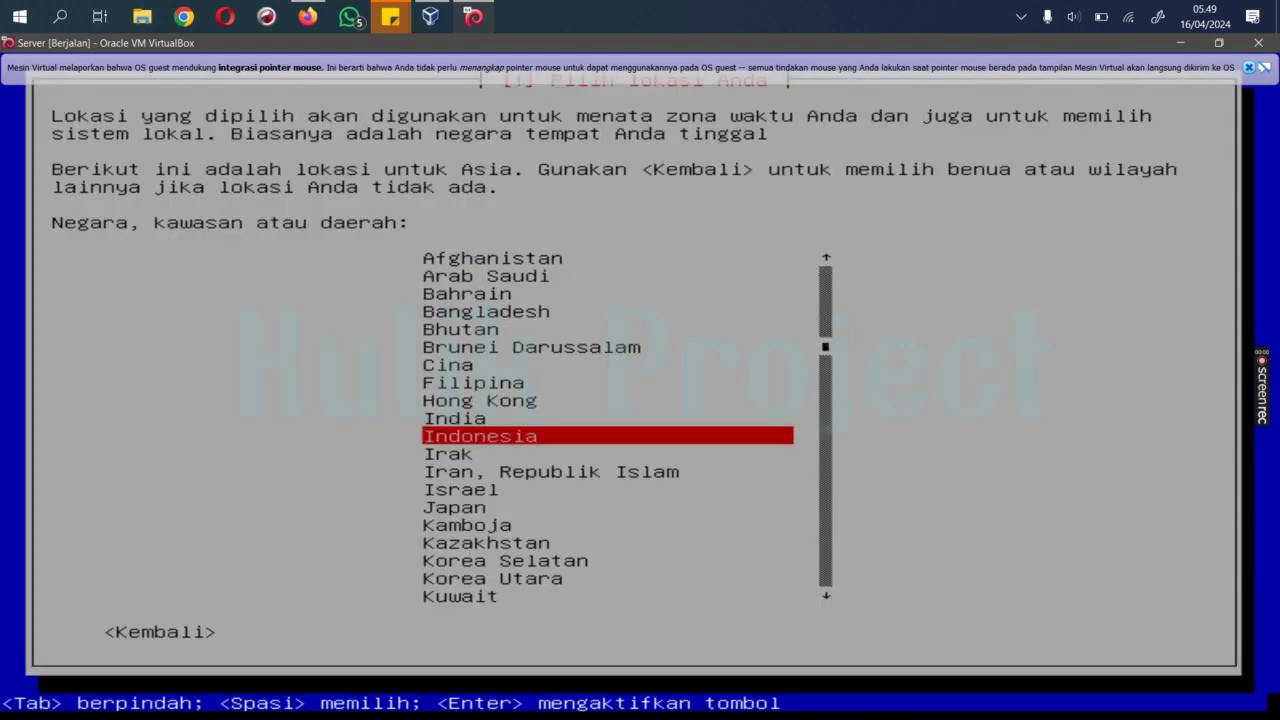
pyautogui.press('Return')
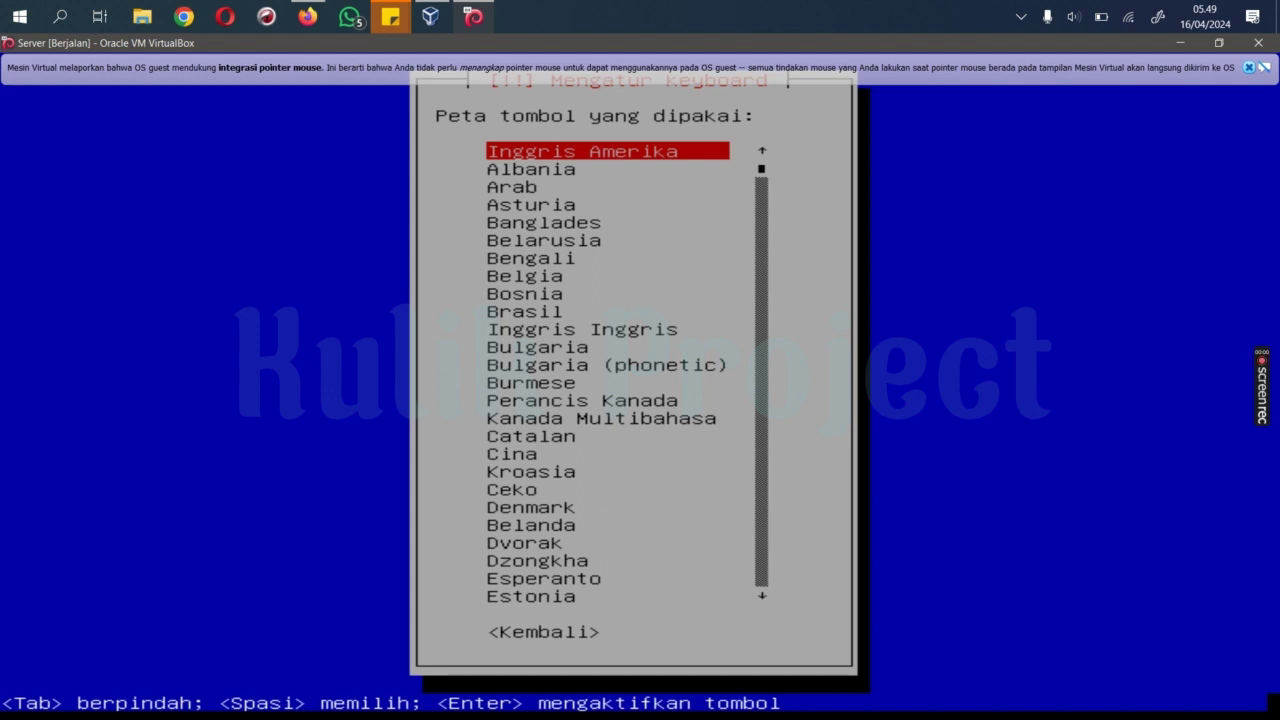
# Step: Accept the Inggris Amerika (American English) keyboard layout
pyautogui.press('Return')
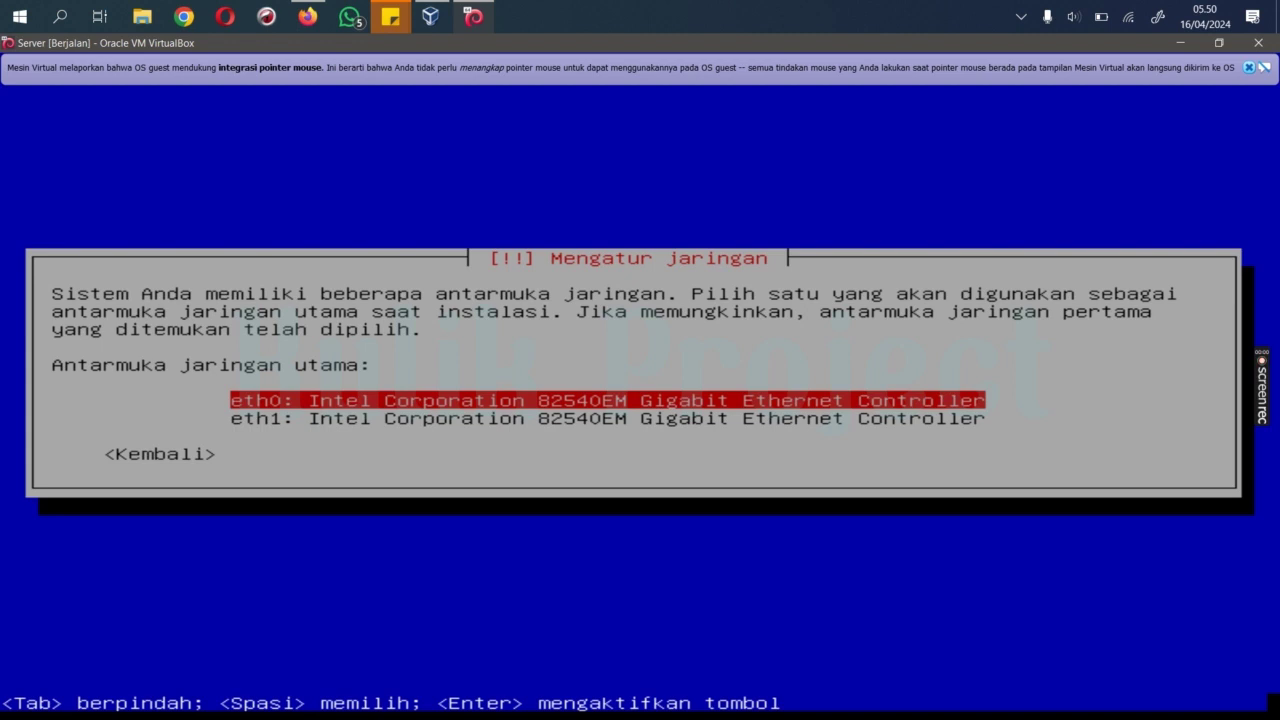
# Step: Use eth0 as the primary network interface and set the hostname to 'server'
pyautogui.press('Return')
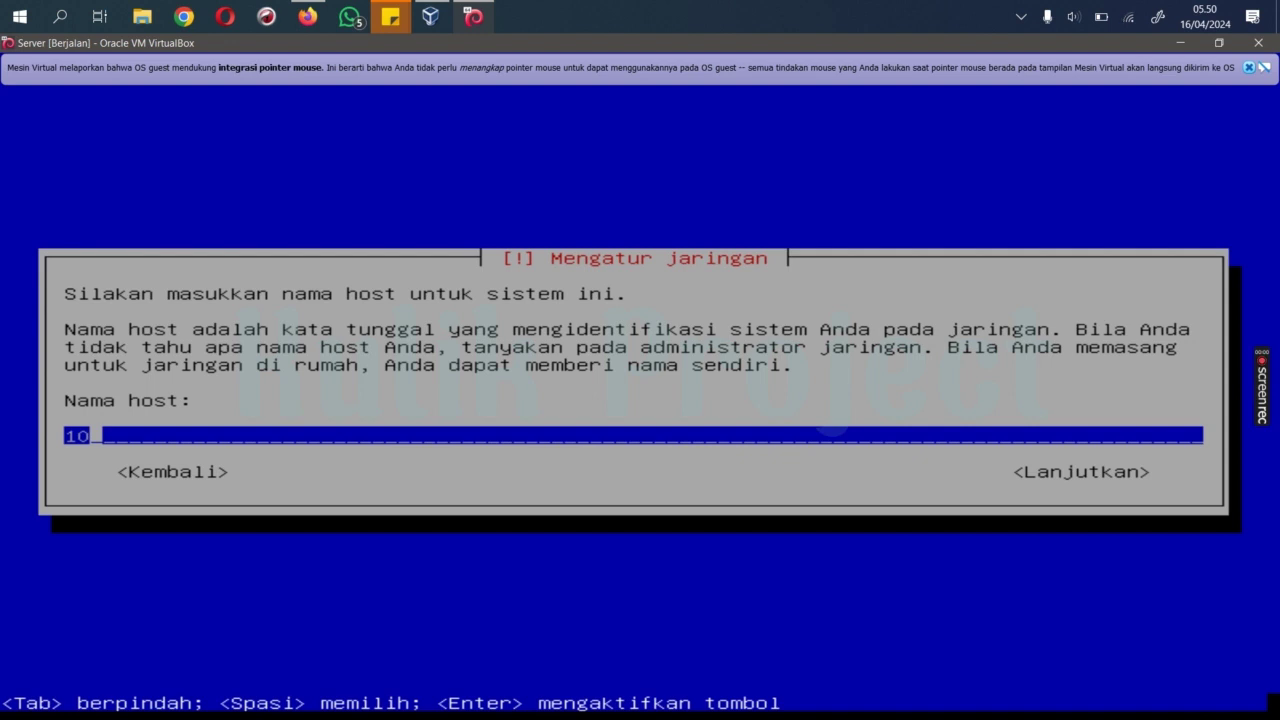
pyautogui.press('BackSpace')
pyautogui.press('BackSpace')
pyautogui.write('server')
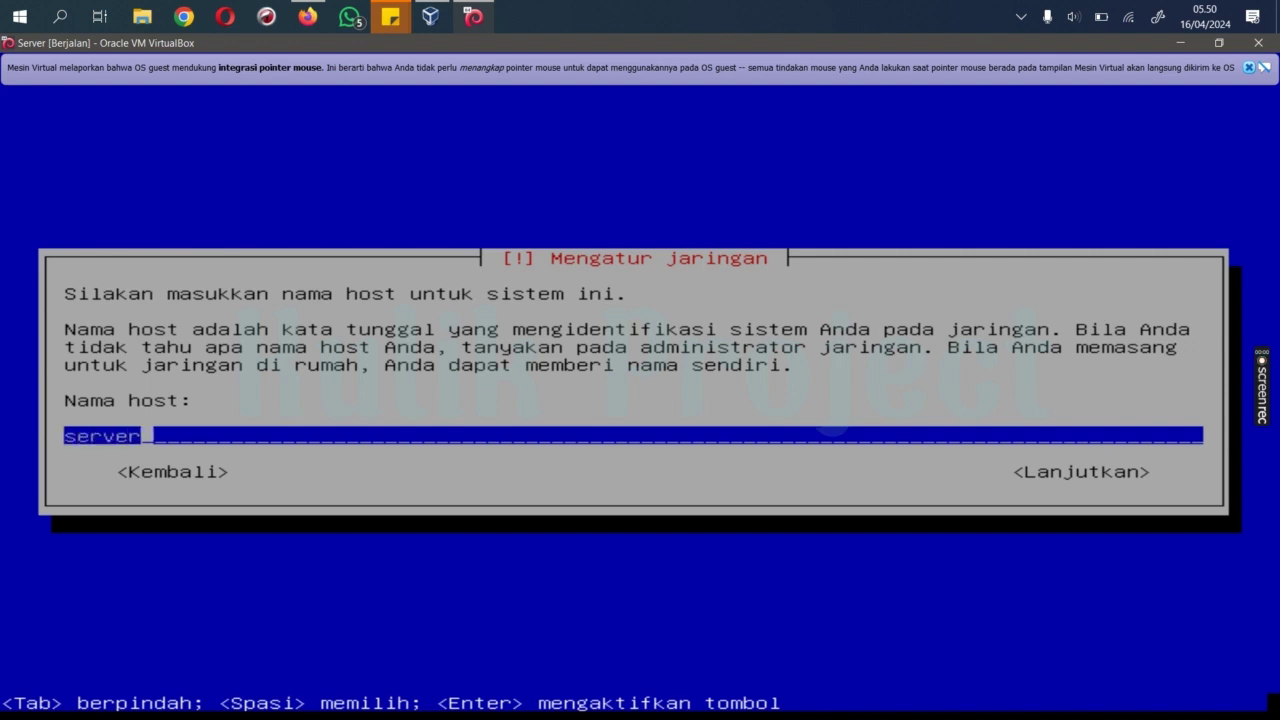
pyautogui.press('Tab')
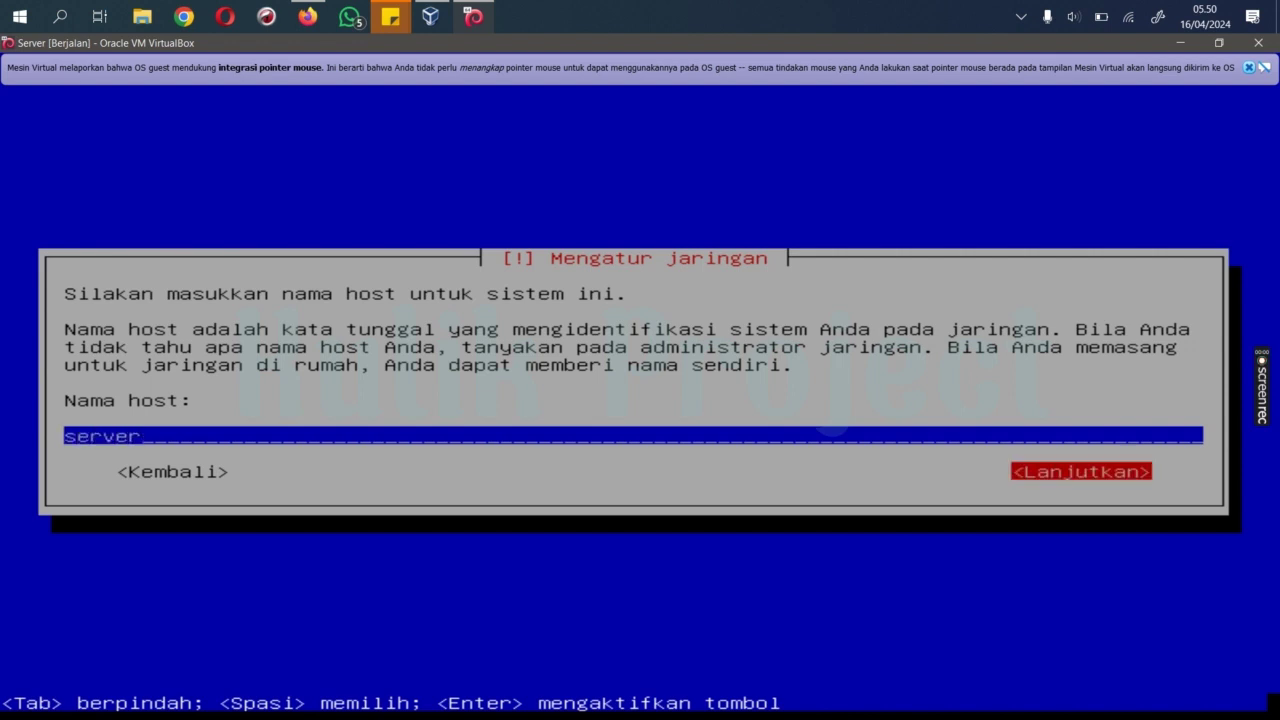
pyautogui.press('Return')
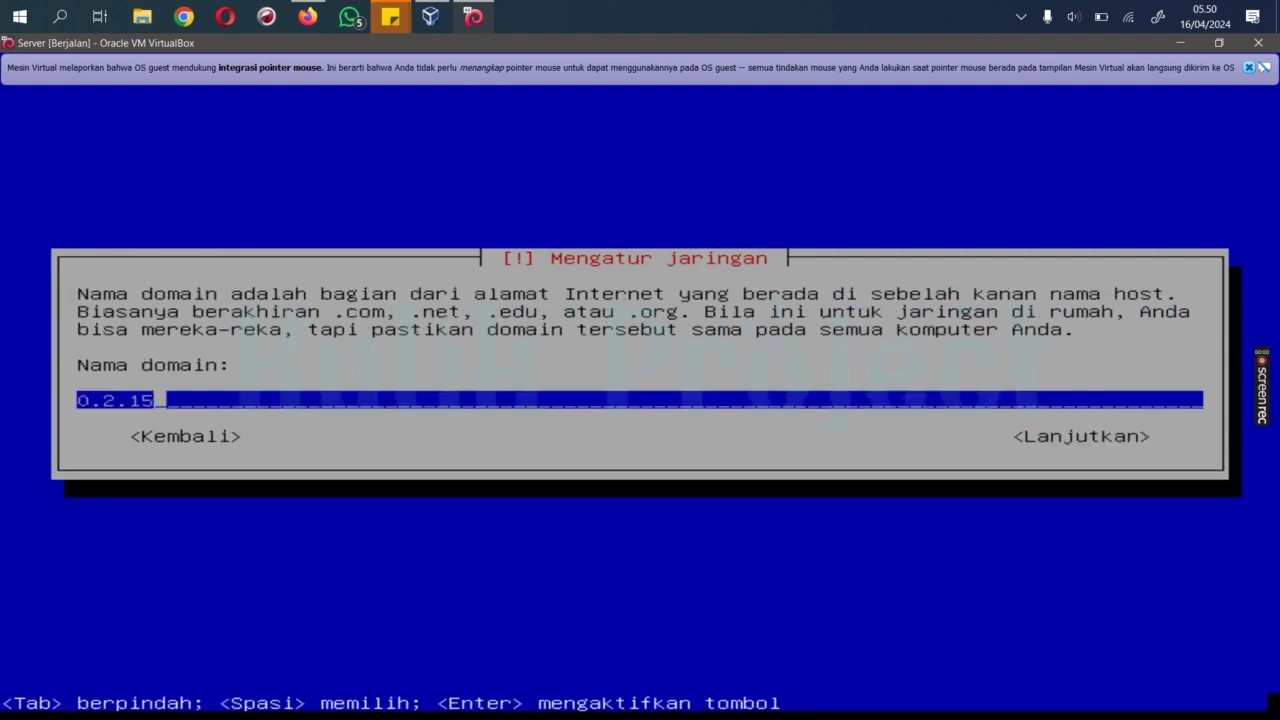
# Step: Clear the suggested domain name and continue with the domain left empty
pyautogui.press('BackSpace')
pyautogui.press('BackSpace')
pyautogui.press('BackSpace')
pyautogui.press('BackSpace')
pyautogui.press('BackSpace')
pyautogui.press('BackSpace')
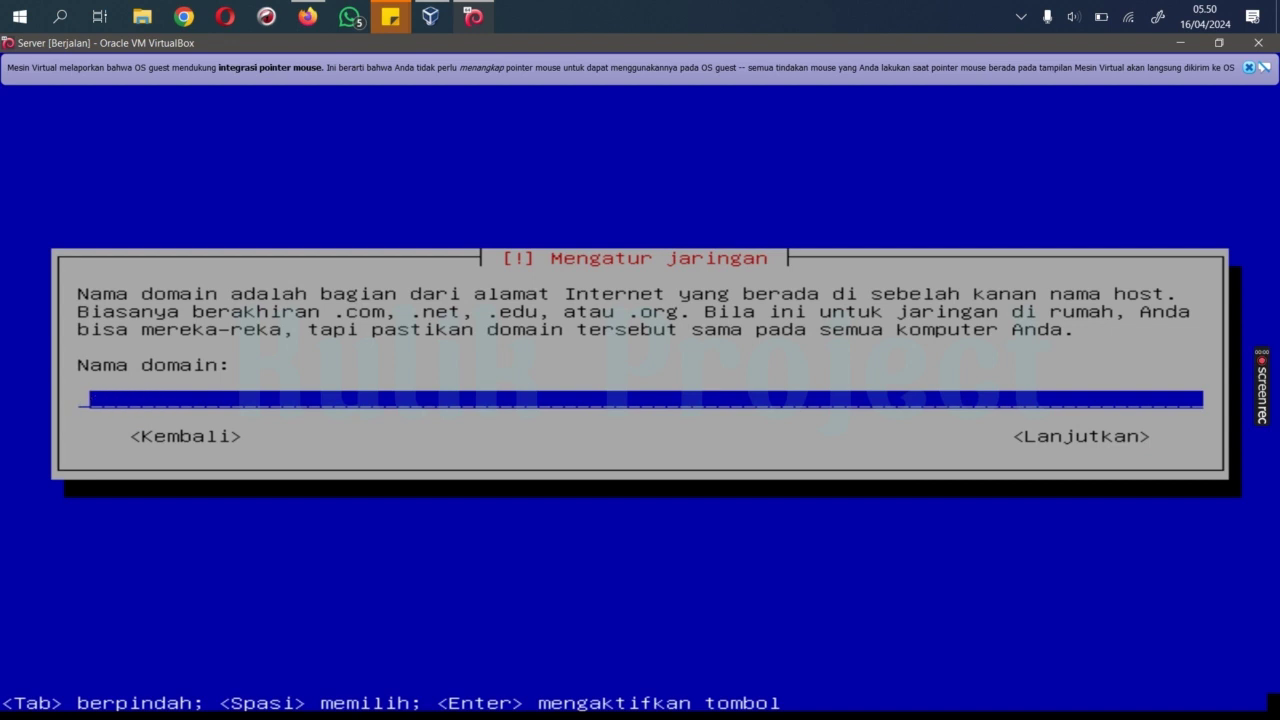
pyautogui.press('Tab')
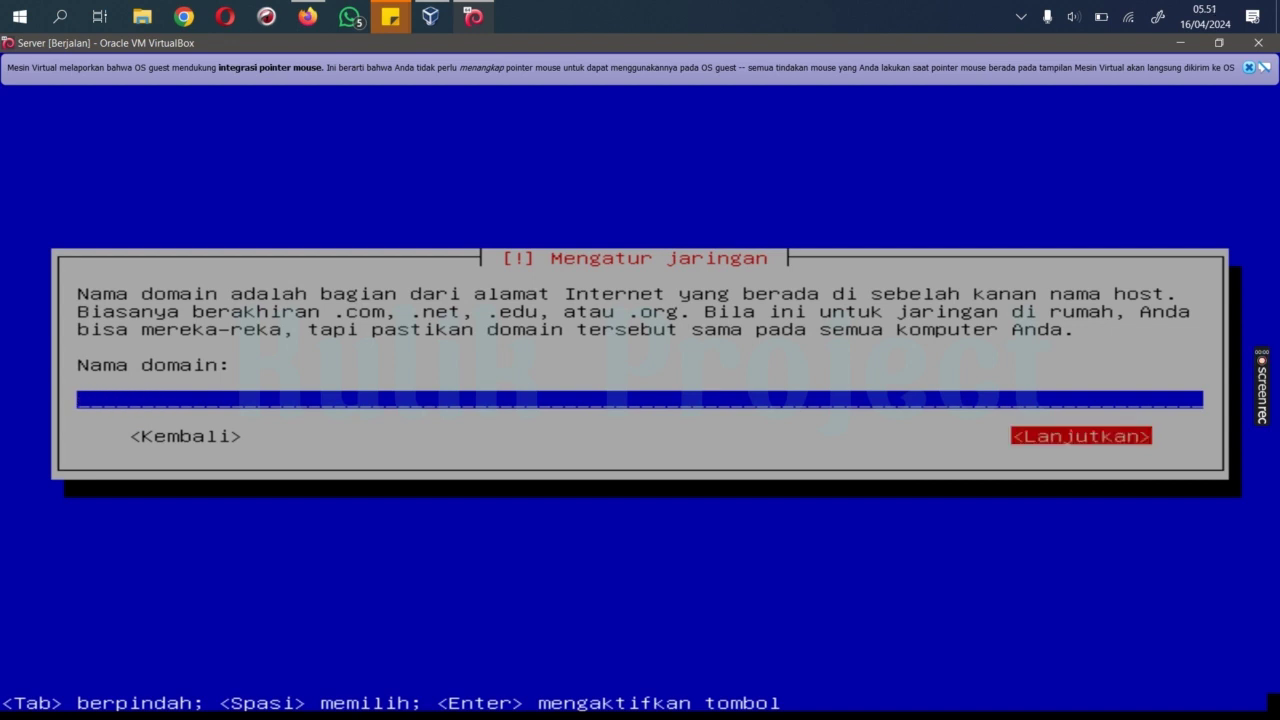
pyautogui.press('Return')
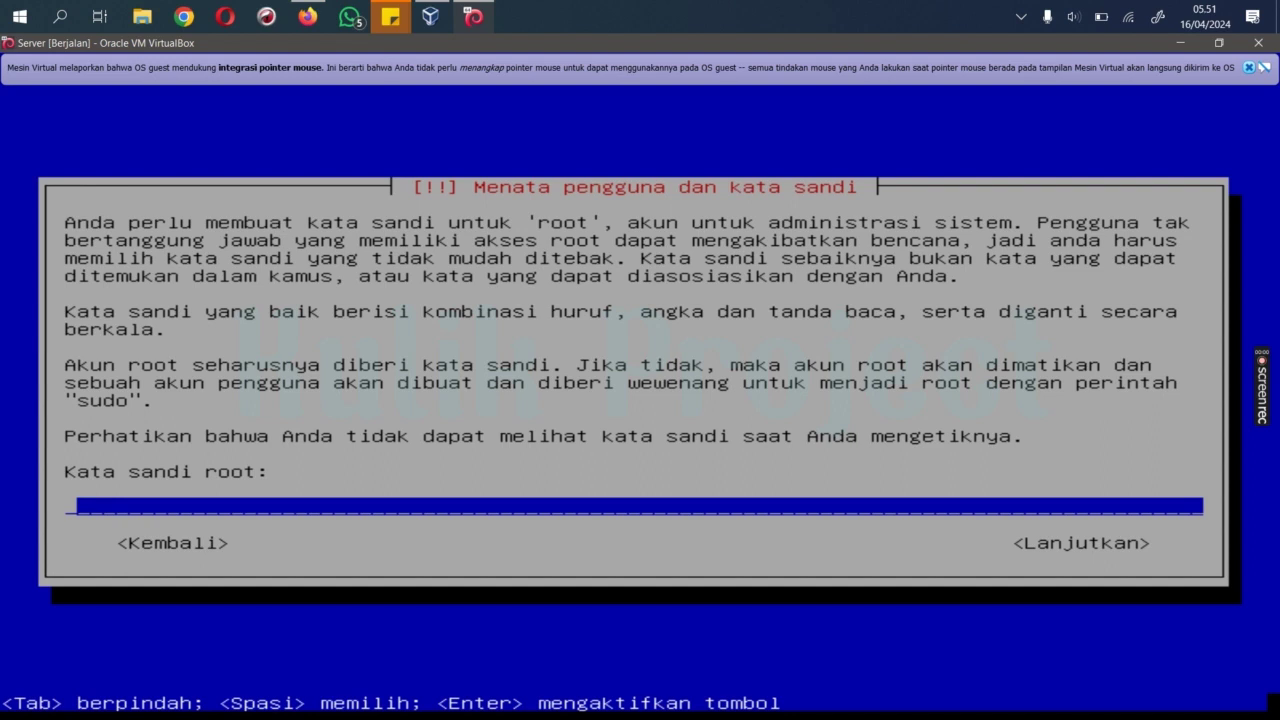
# Step: Set the root password and enter it again to verify
pyautogui.write('*****')
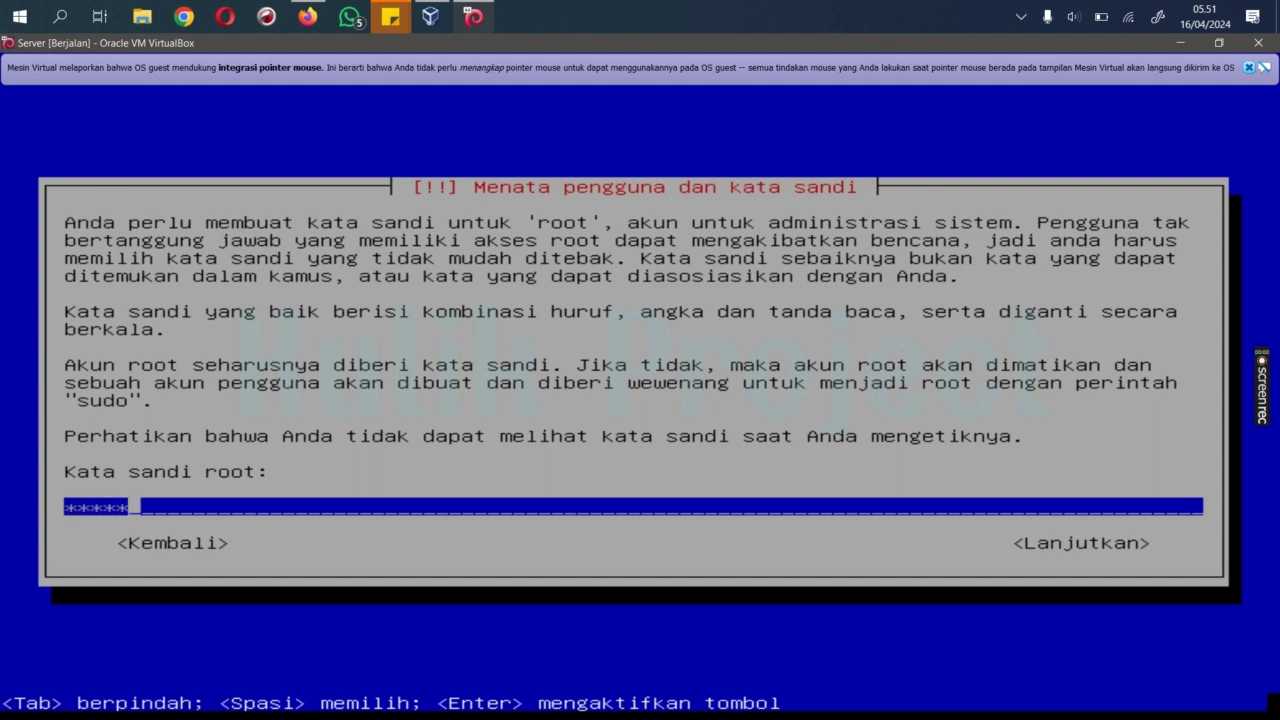
pyautogui.press('Tab')
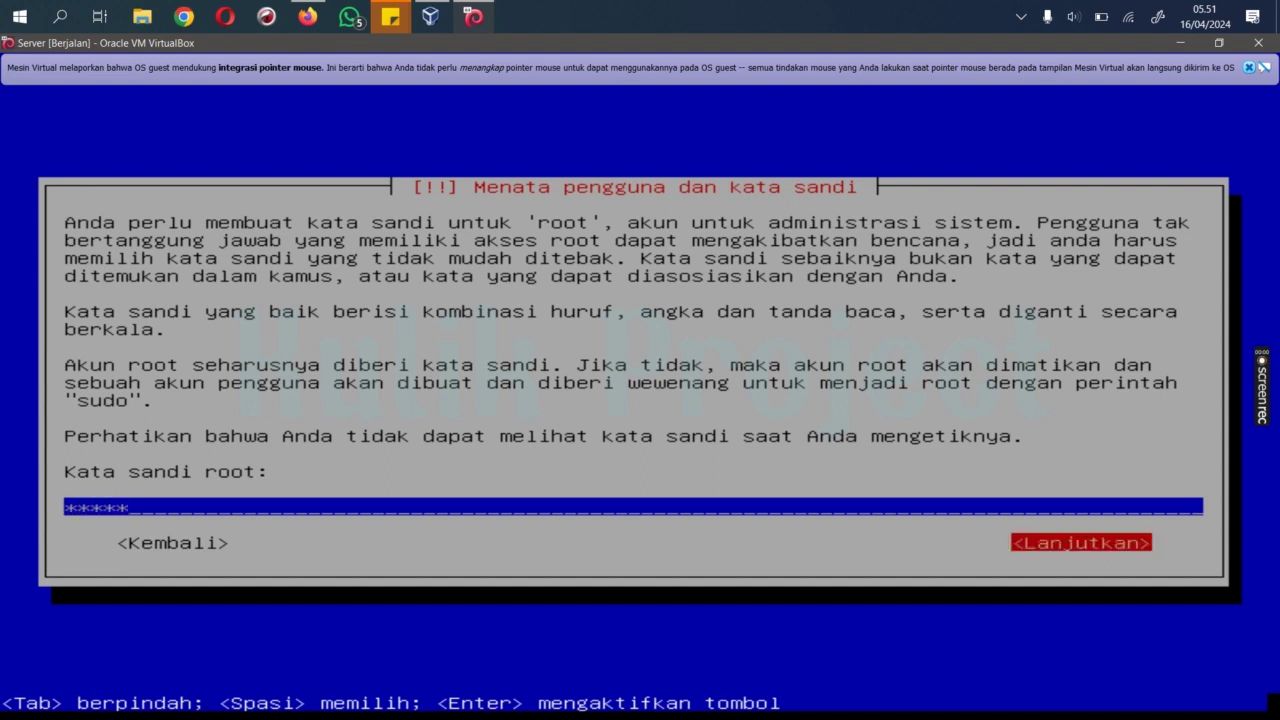
pyautogui.press('Return')
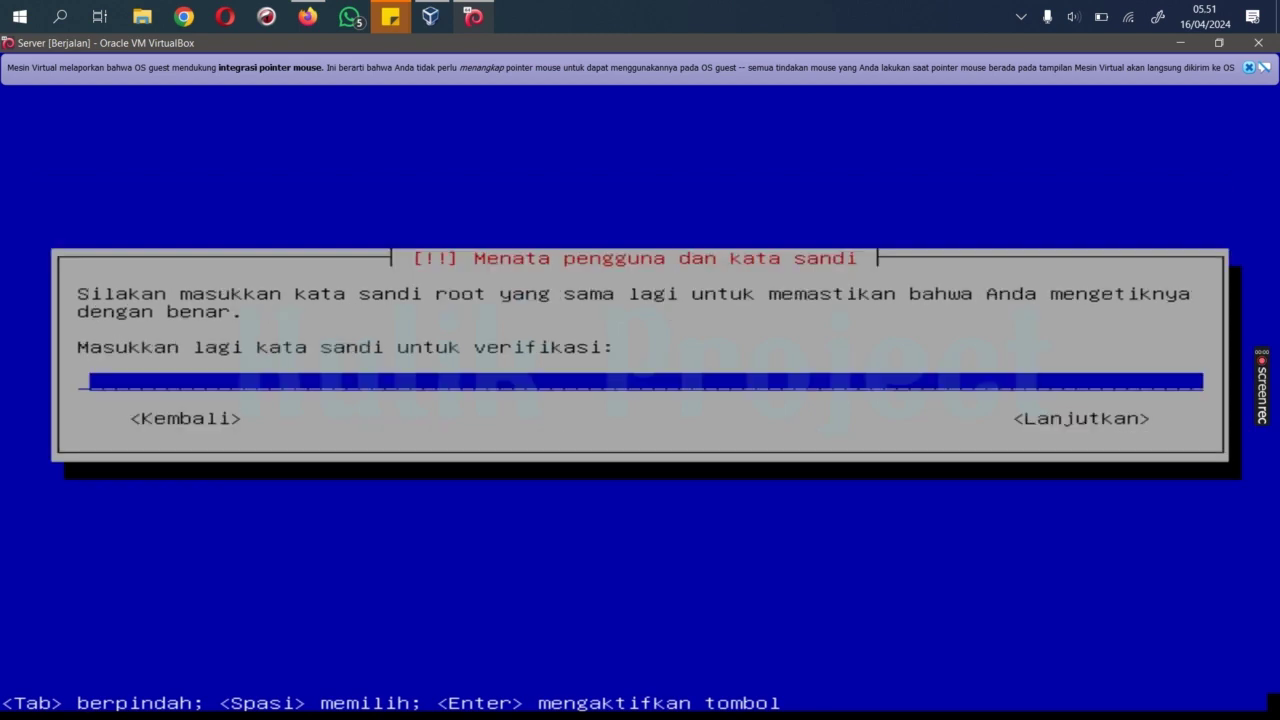
pyautogui.write('******')
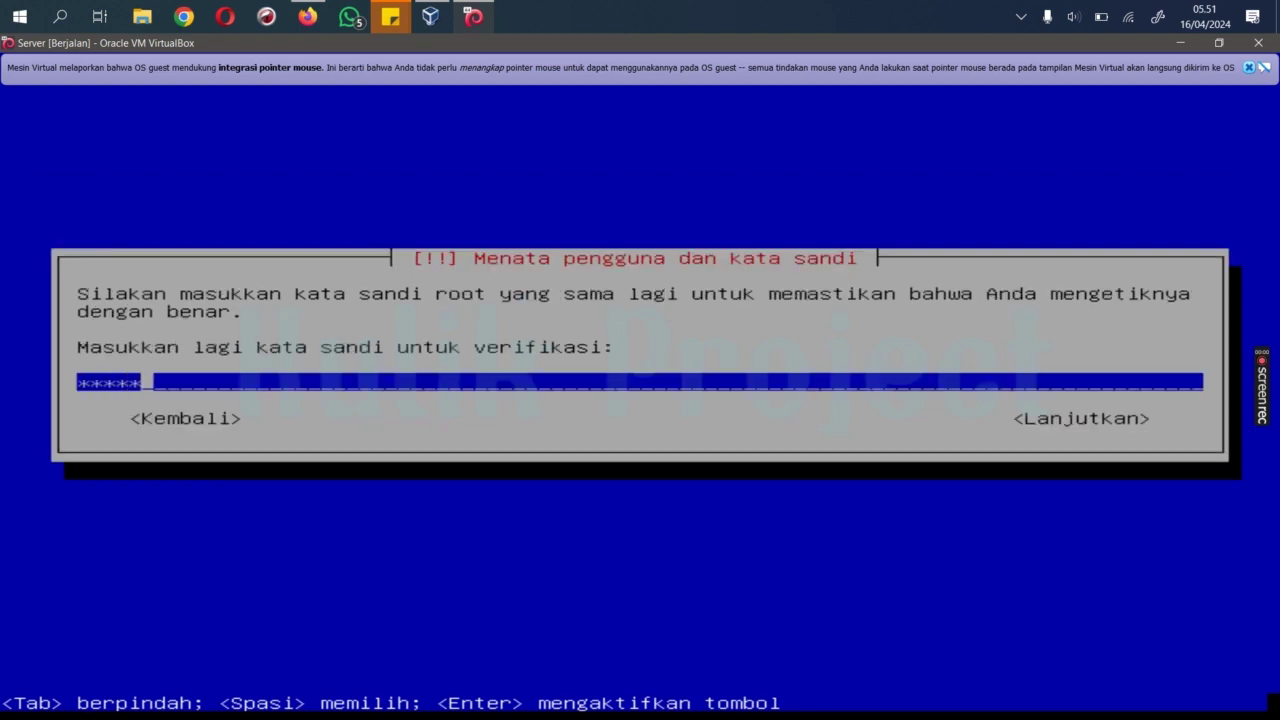
pyautogui.press('Return')
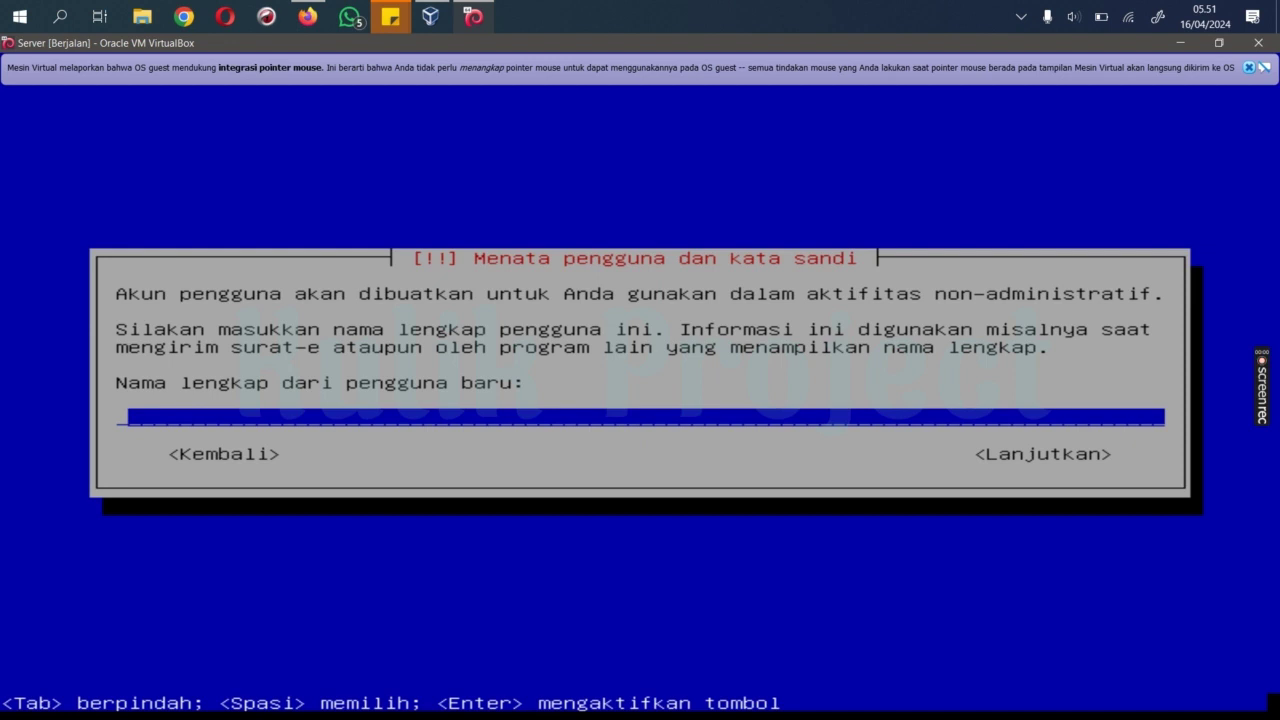
# Step: Create the new user: full name, the suggested username, and a confirmed password
pyautogui.write('rudi hartono')
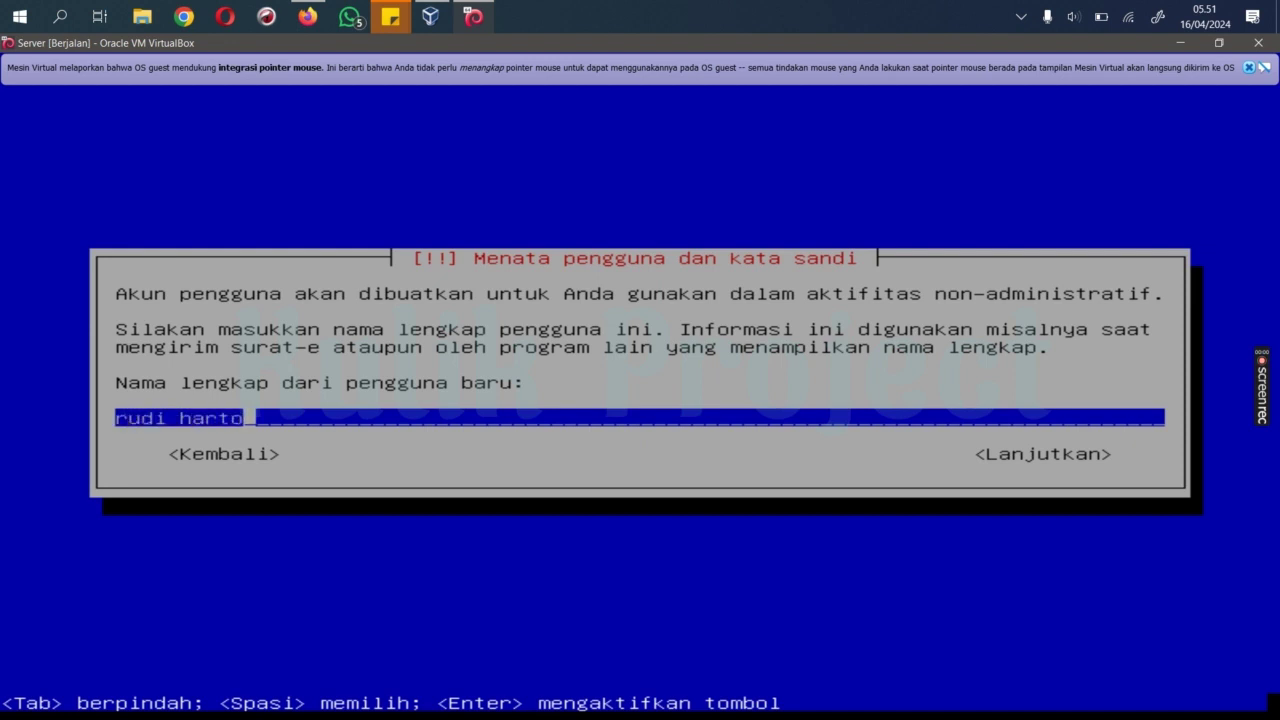
pyautogui.press('Tab')
pyautogui.press('Return')
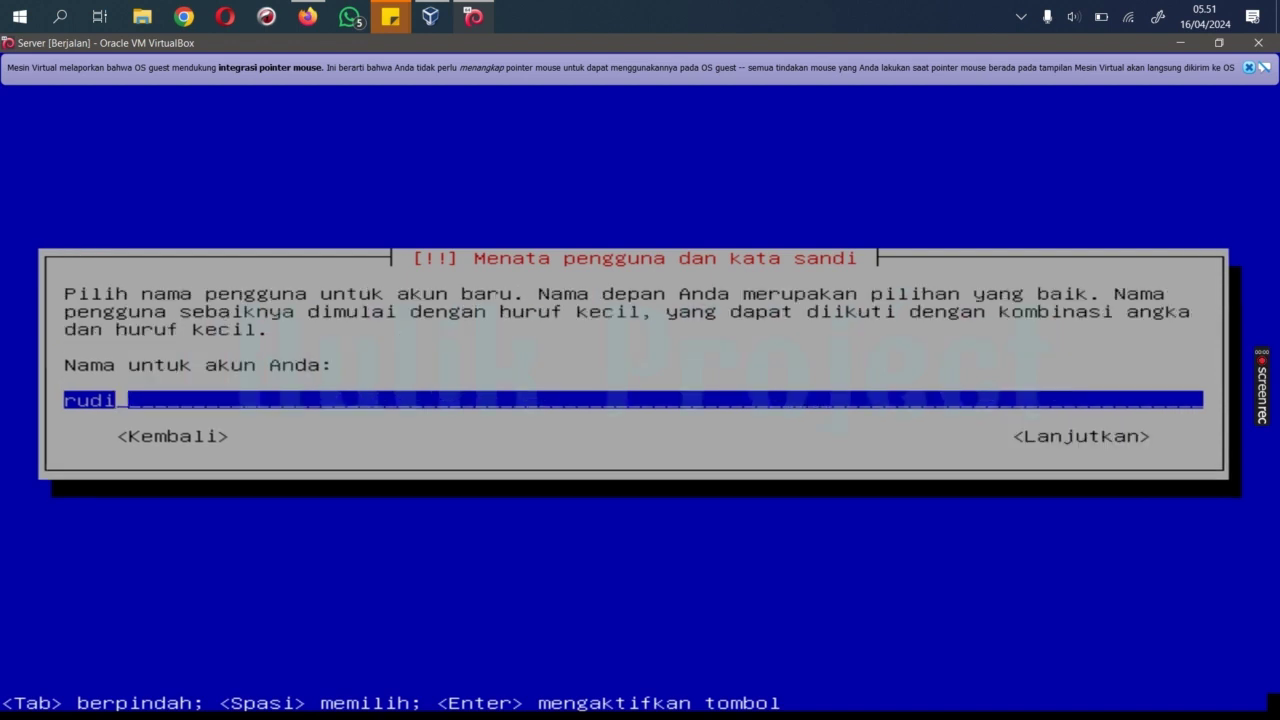
pyautogui.press('Tab')
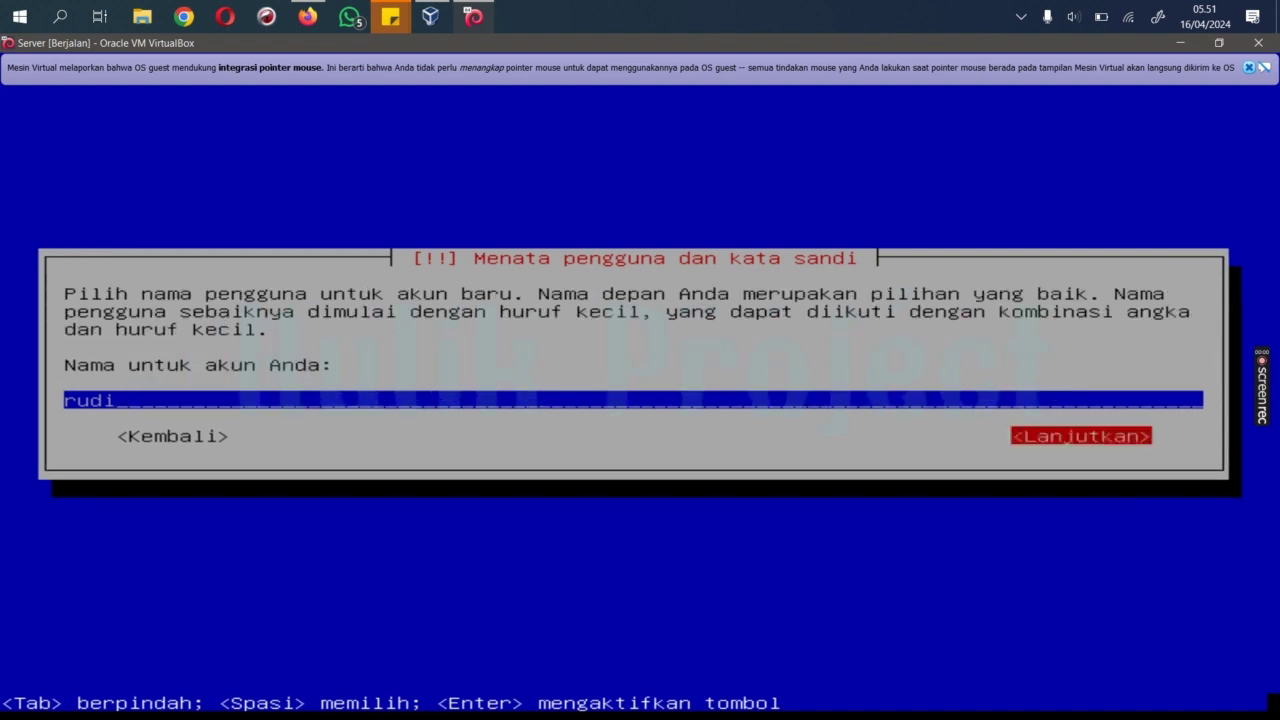
pyautogui.press('Return')
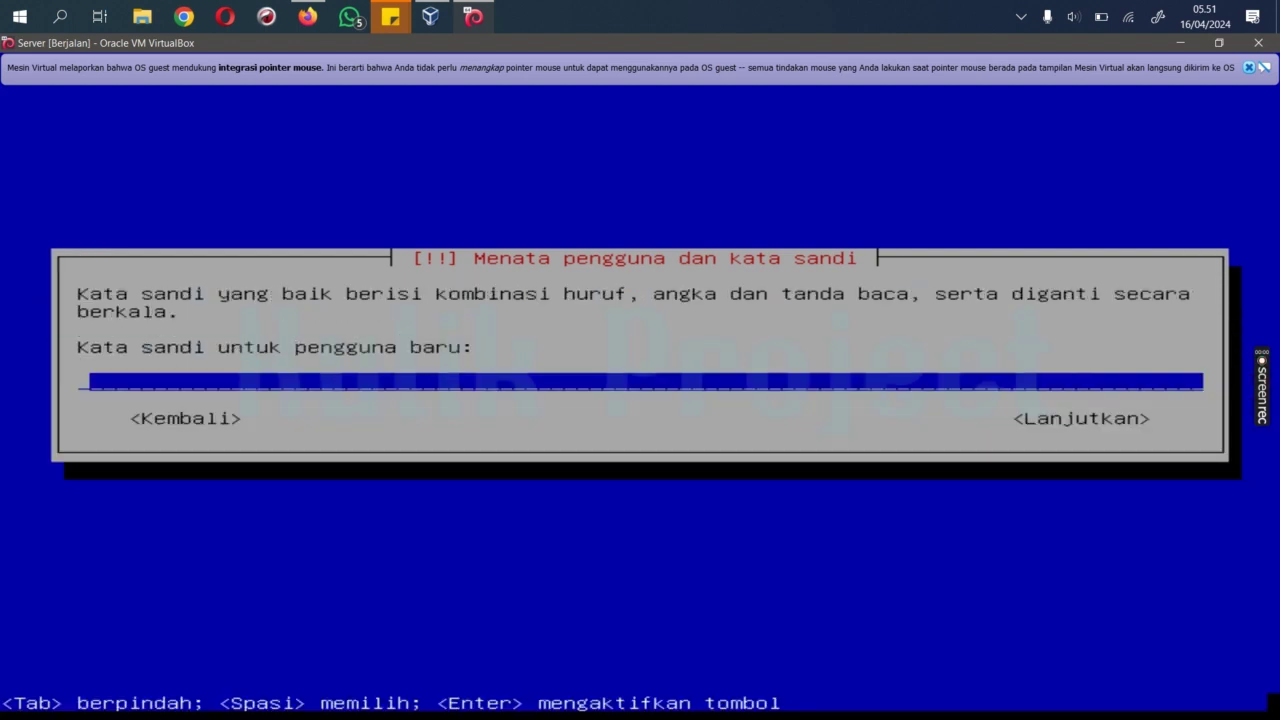
pyautogui.write('******')
pyautogui.press('Return')
pyautogui.write('******')
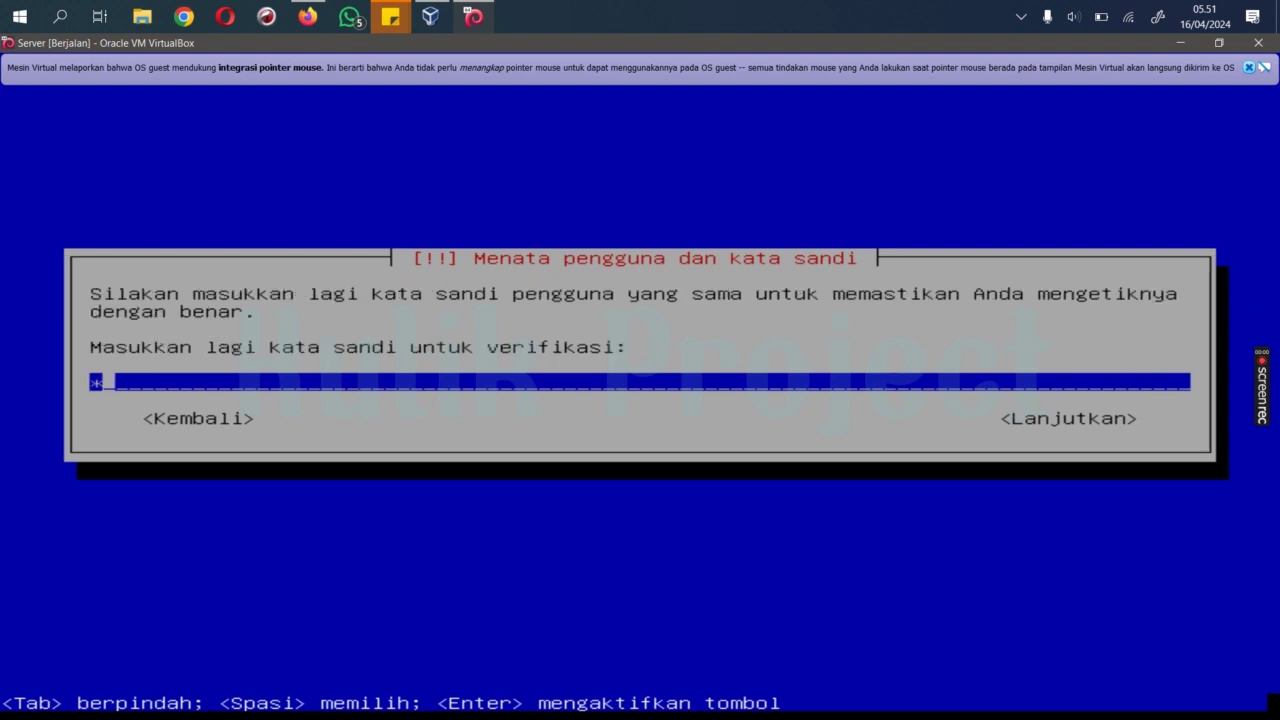
pyautogui.press('Return')
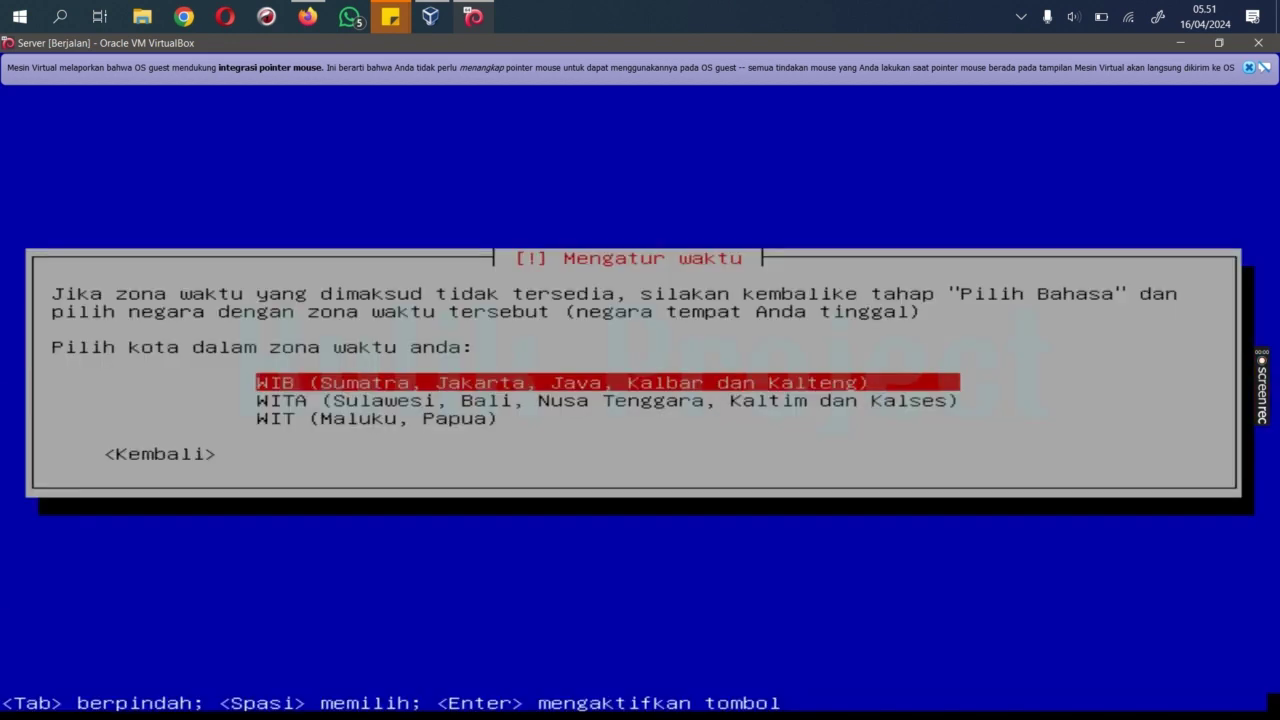
# Step: Accept WIB as the time zone
pyautogui.press('Return')
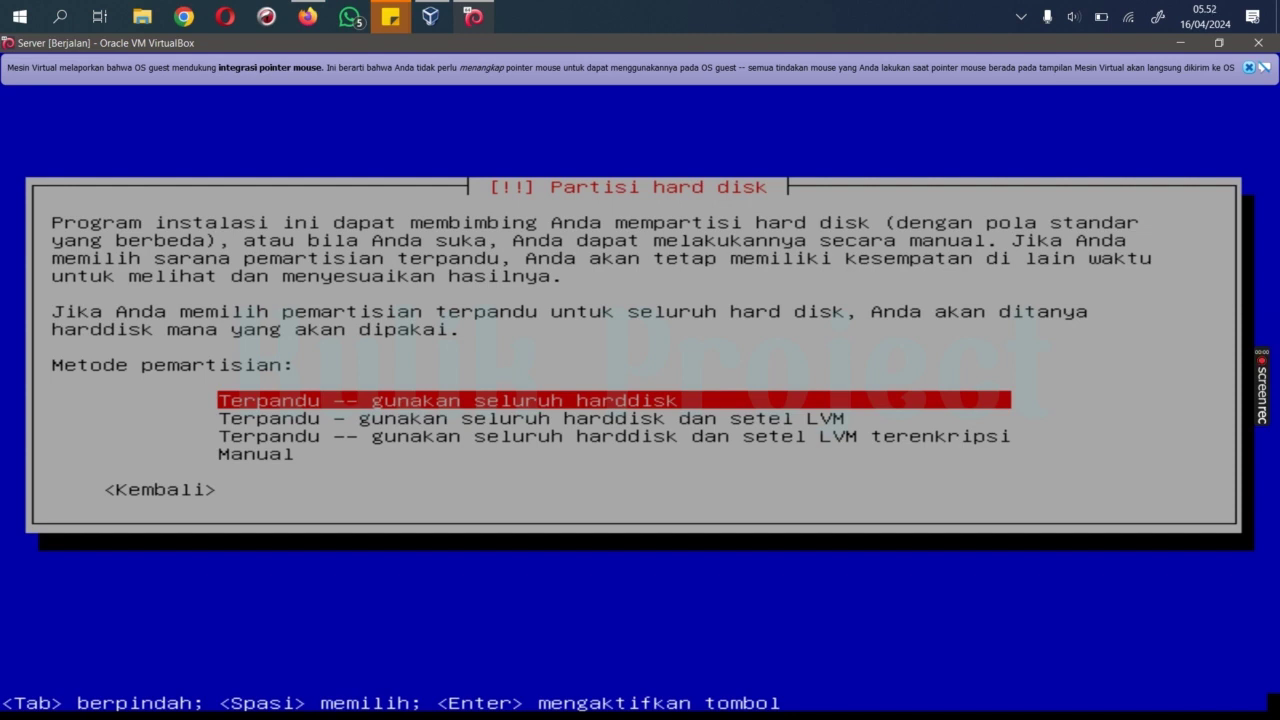
# Step: Pick 'Terpandu -- gunakan seluruh harddisk' as the partitioning method
pyautogui.press('Down')
pyautogui.press('Down')
pyautogui.press('Down')
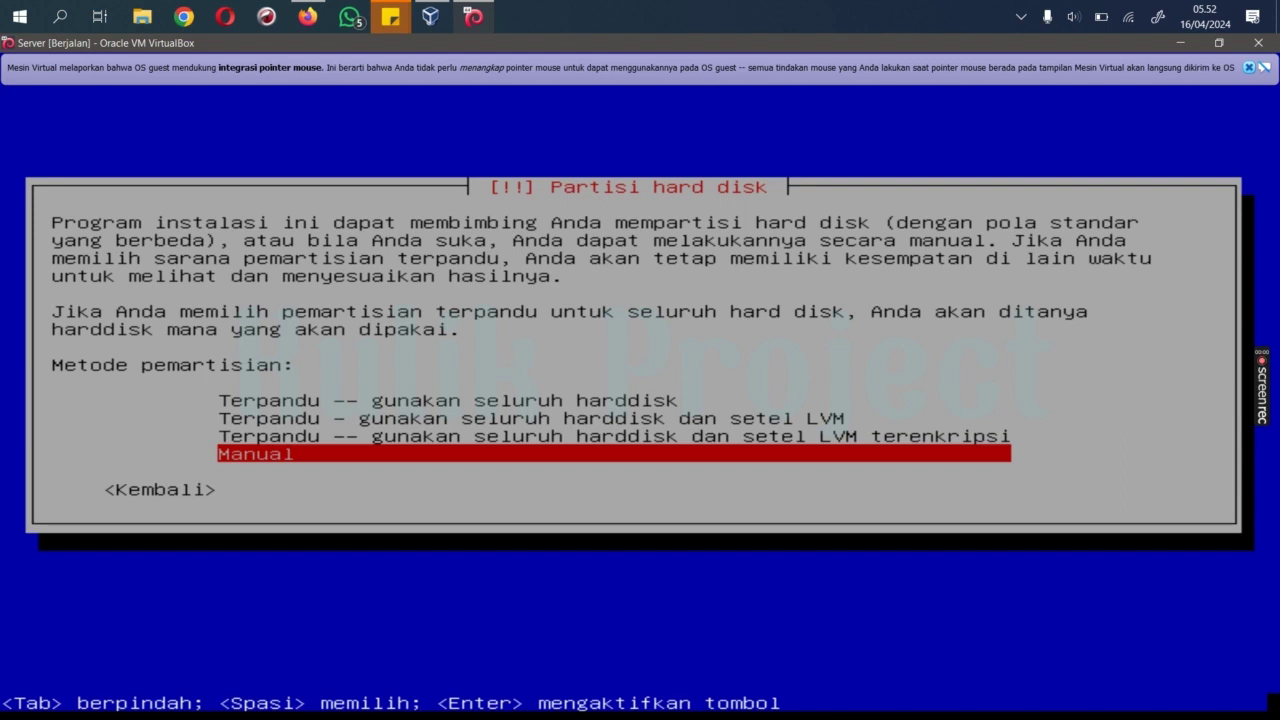
pyautogui.press('Up')
pyautogui.press('Up')
pyautogui.press('Up')
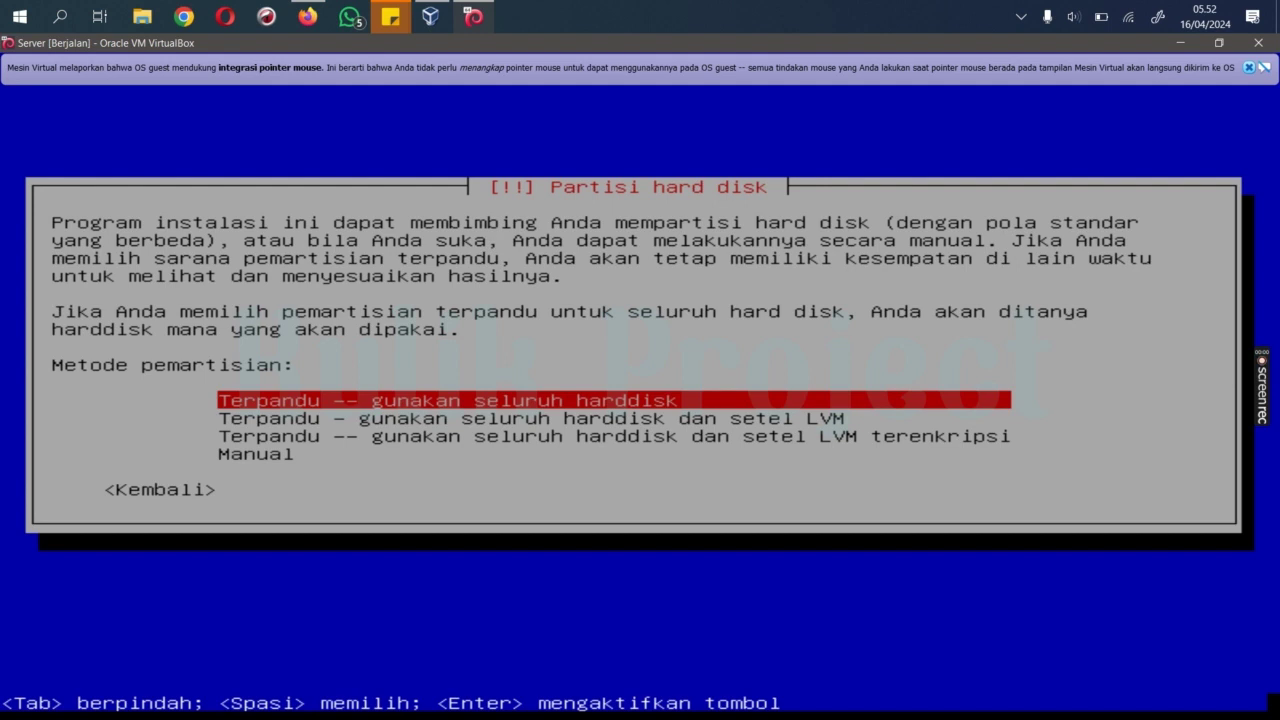
pyautogui.press('Return')
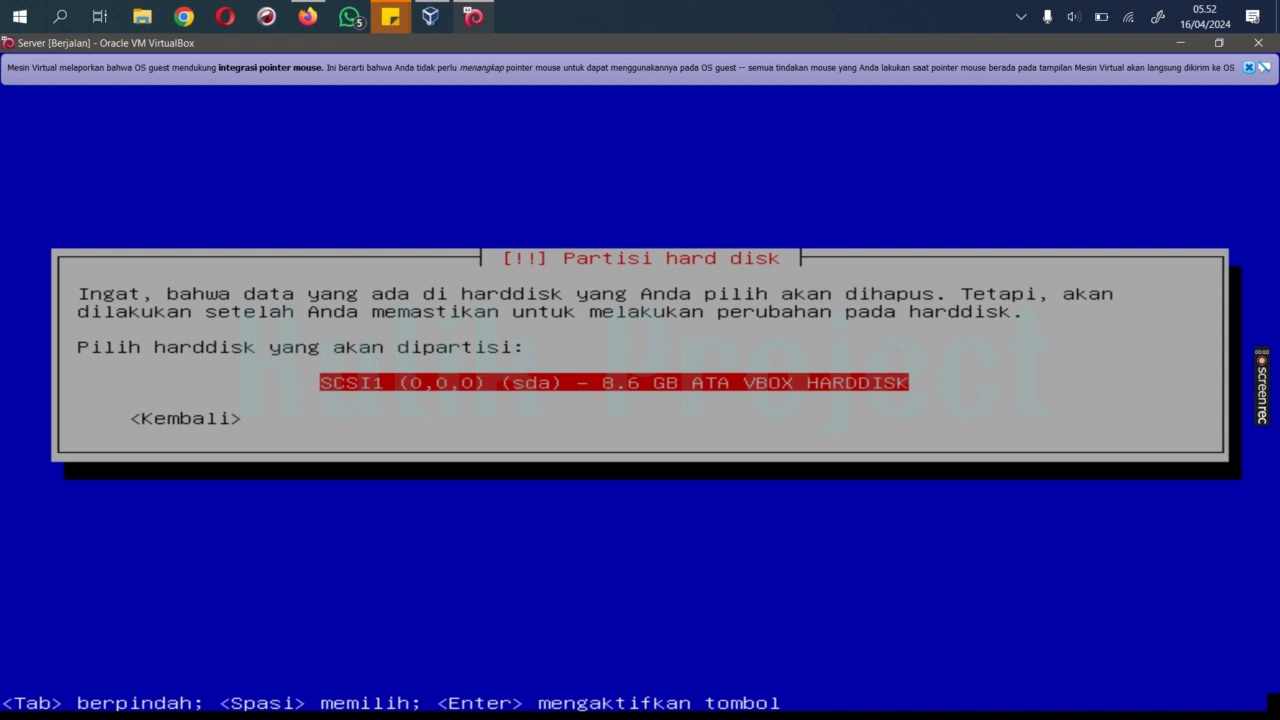
# Step: Select the 8.6 GB SCSI1 (sda) disk and apply the 'Partisi /home yang terpisah' scheme
pyautogui.press('Return')
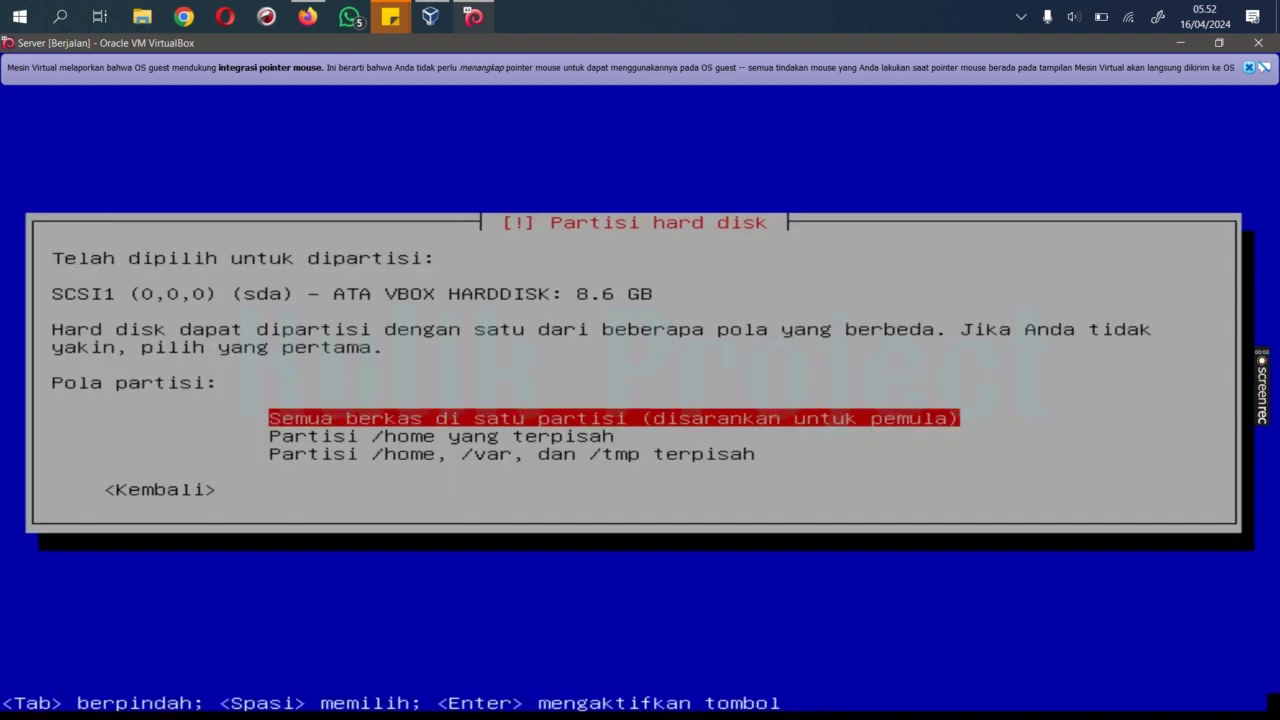
pyautogui.press('Down')
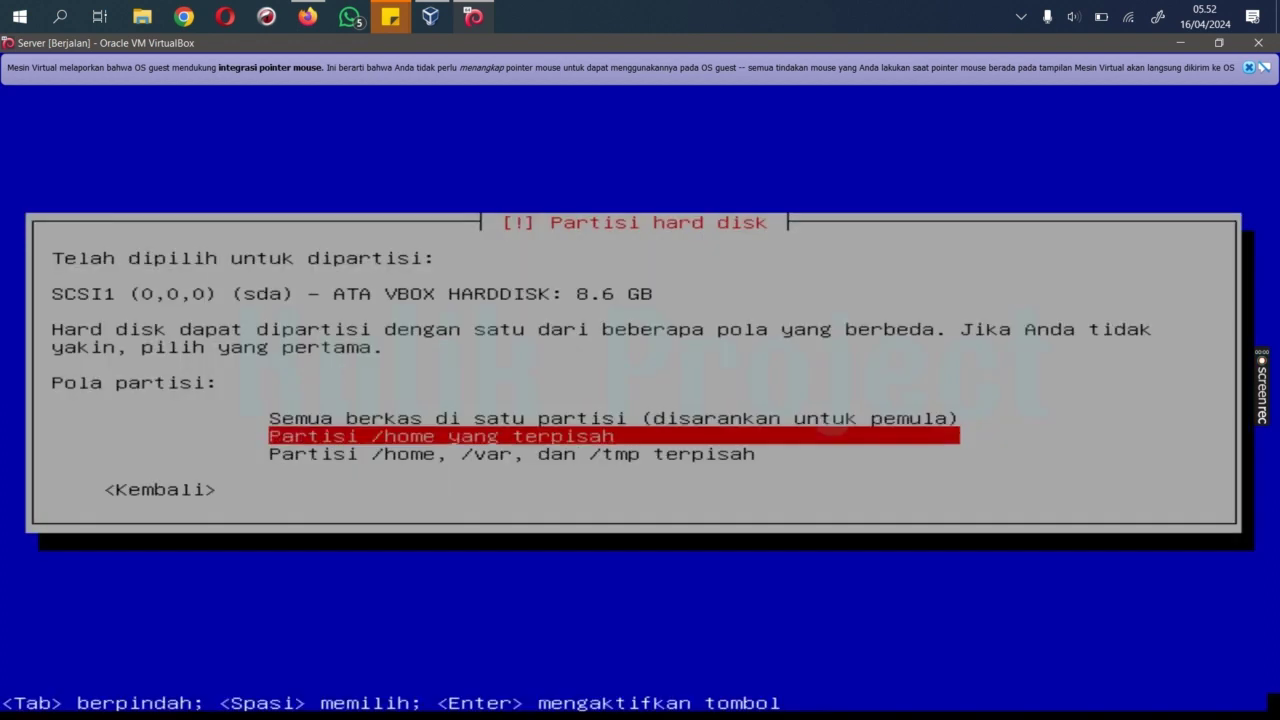
pyautogui.press('Up')
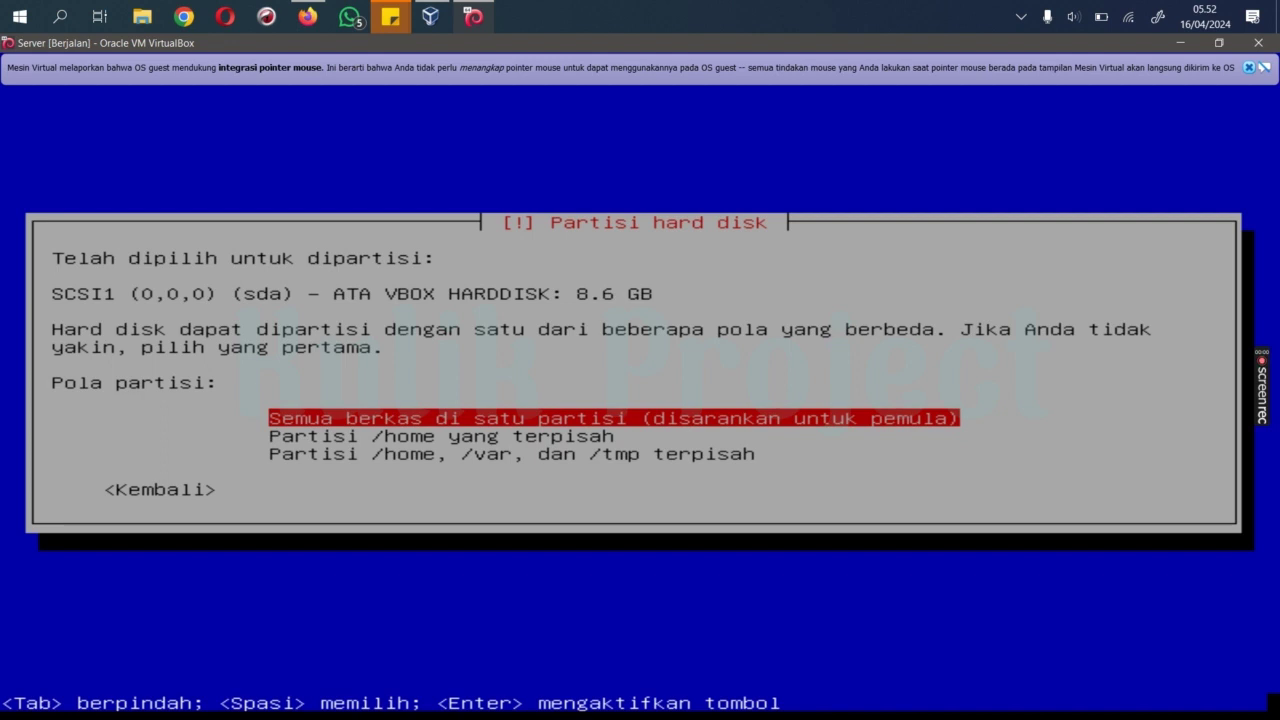
pyautogui.press('Down')
pyautogui.press('Down')
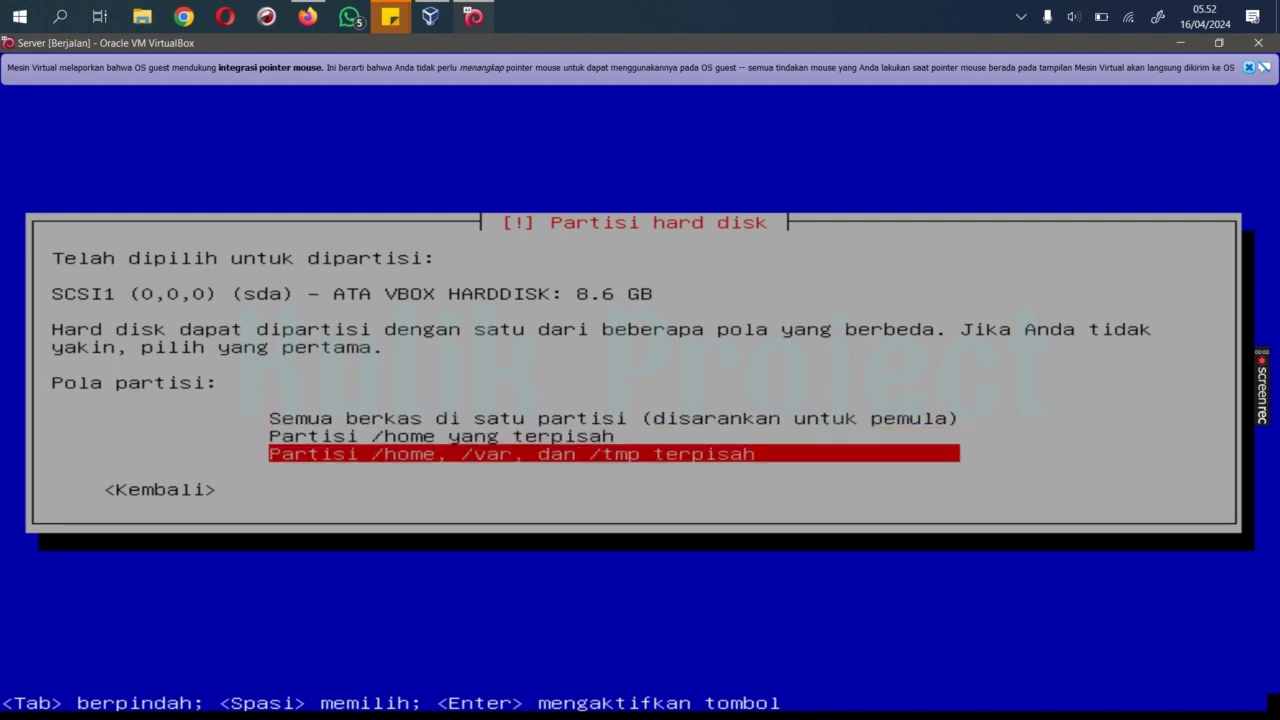
pyautogui.press('Up')
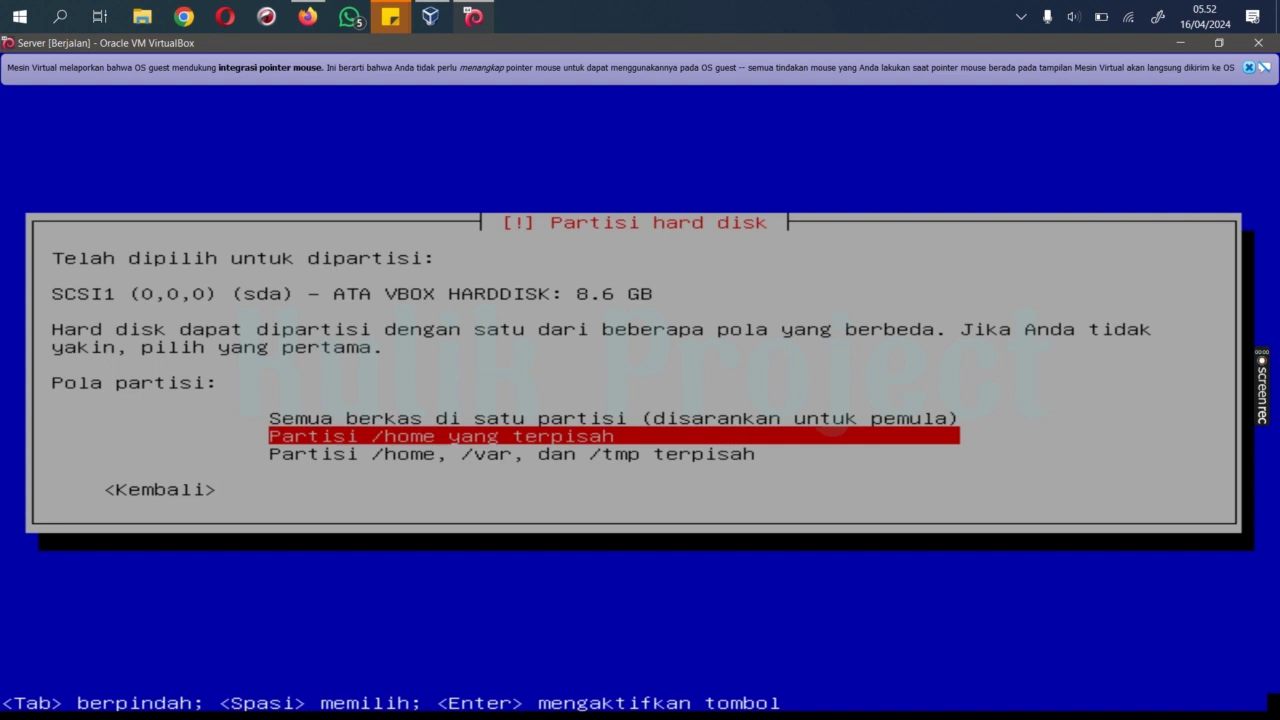
pyautogui.press('Return')
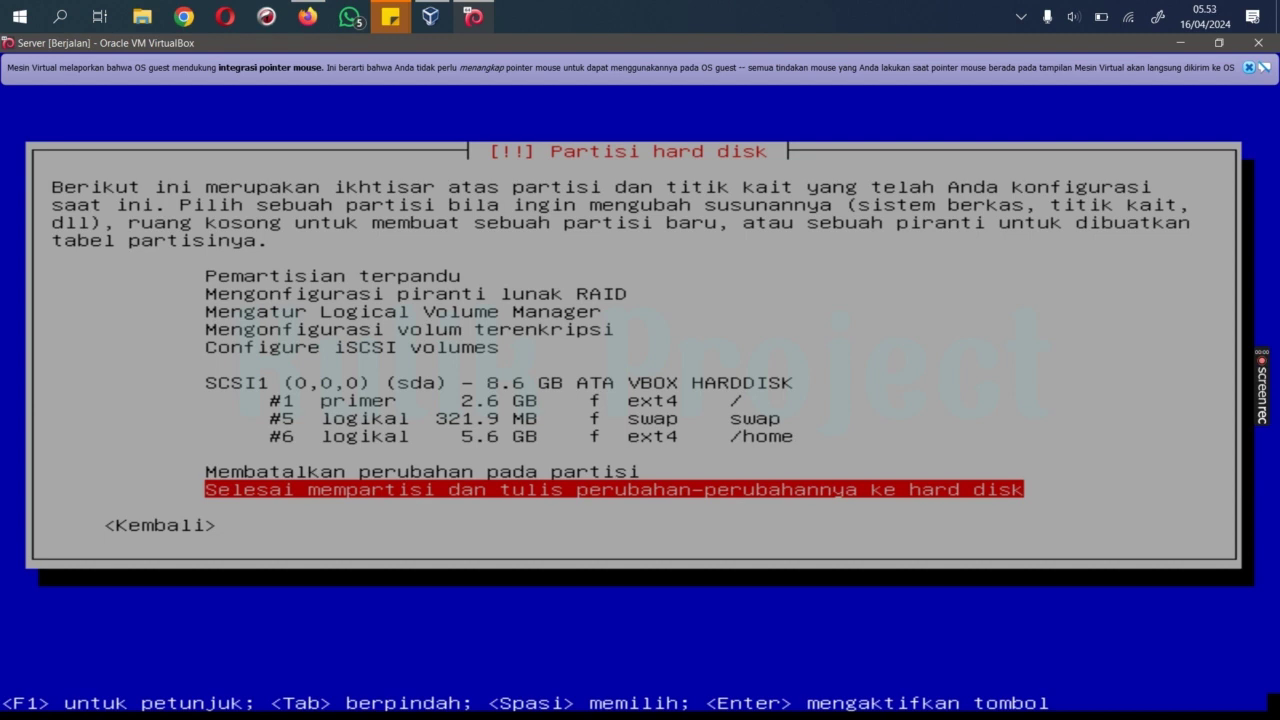
# Step: Review the 2.6 GB root, 321.9 MB swap and 5.6 GB /home partitions, then finish partitioning
pyautogui.press('Up')
pyautogui.press('Up')
pyautogui.press('Up')
pyautogui.press('Up')
pyautogui.press('Up')
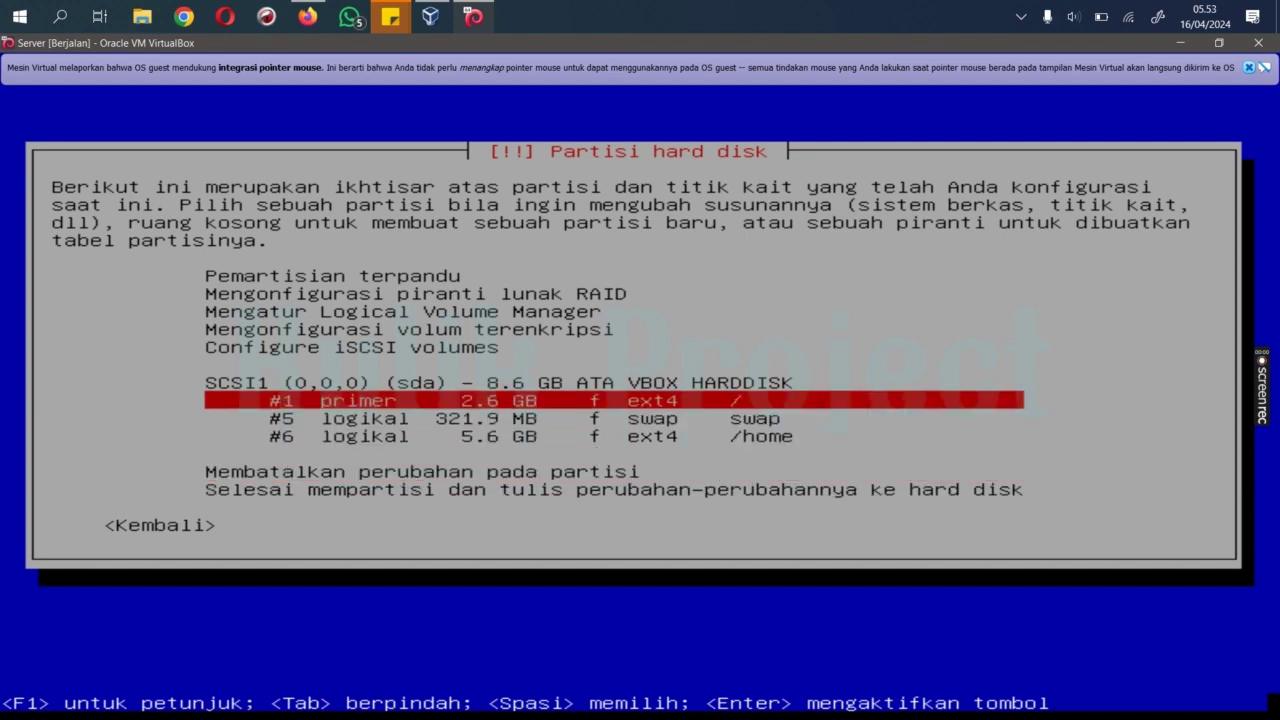
pyautogui.press('Down')
pyautogui.press('Up')
pyautogui.press('Down')
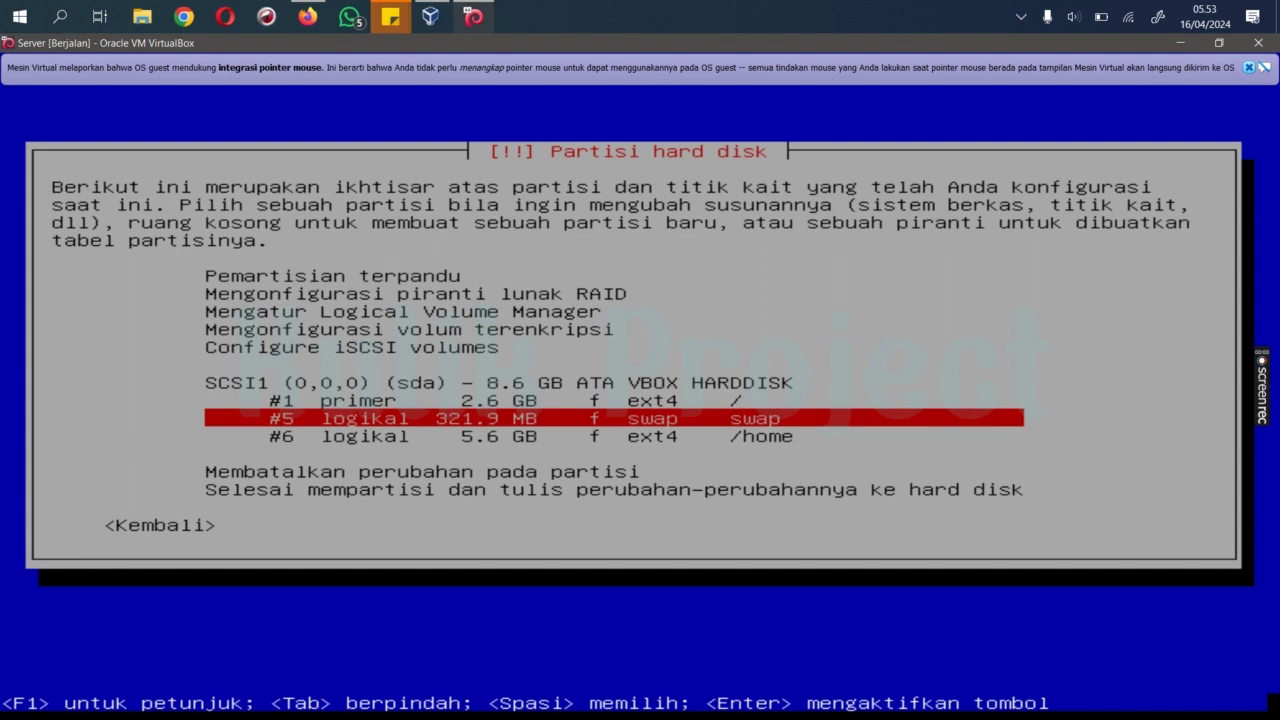
pyautogui.press('Down')
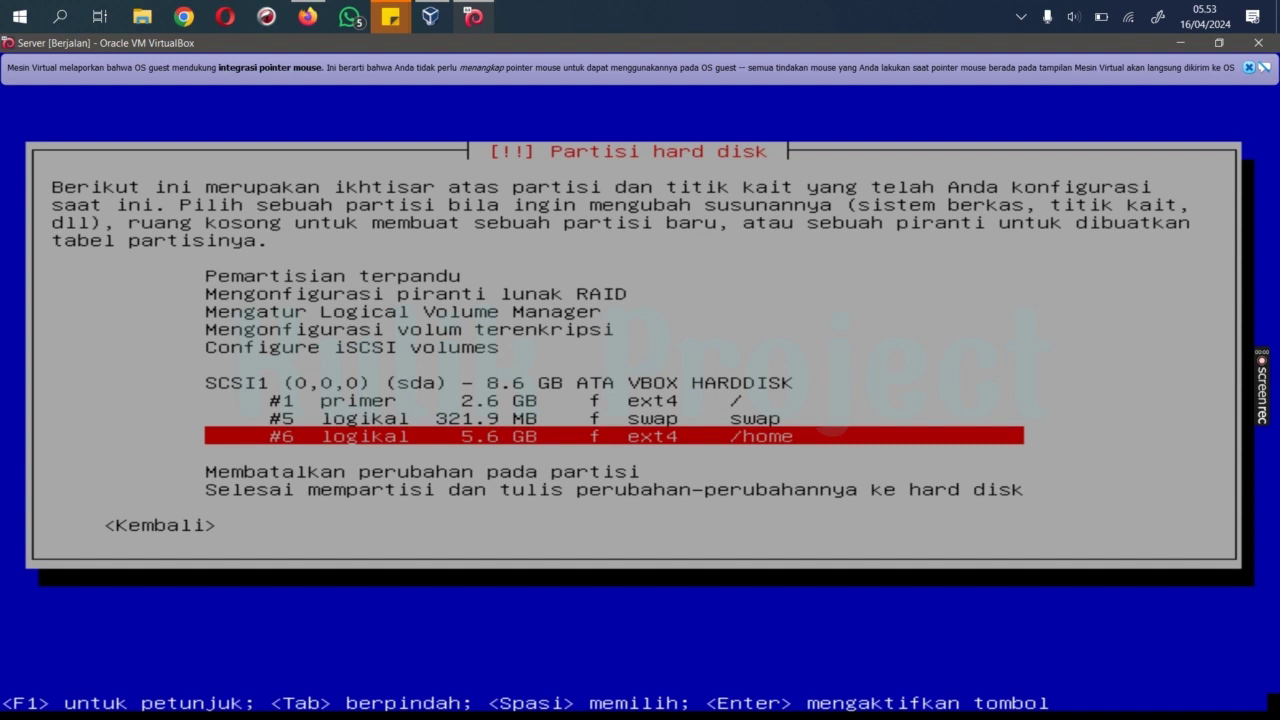
pyautogui.press('Down')
pyautogui.press('Down')
pyautogui.press('Down')
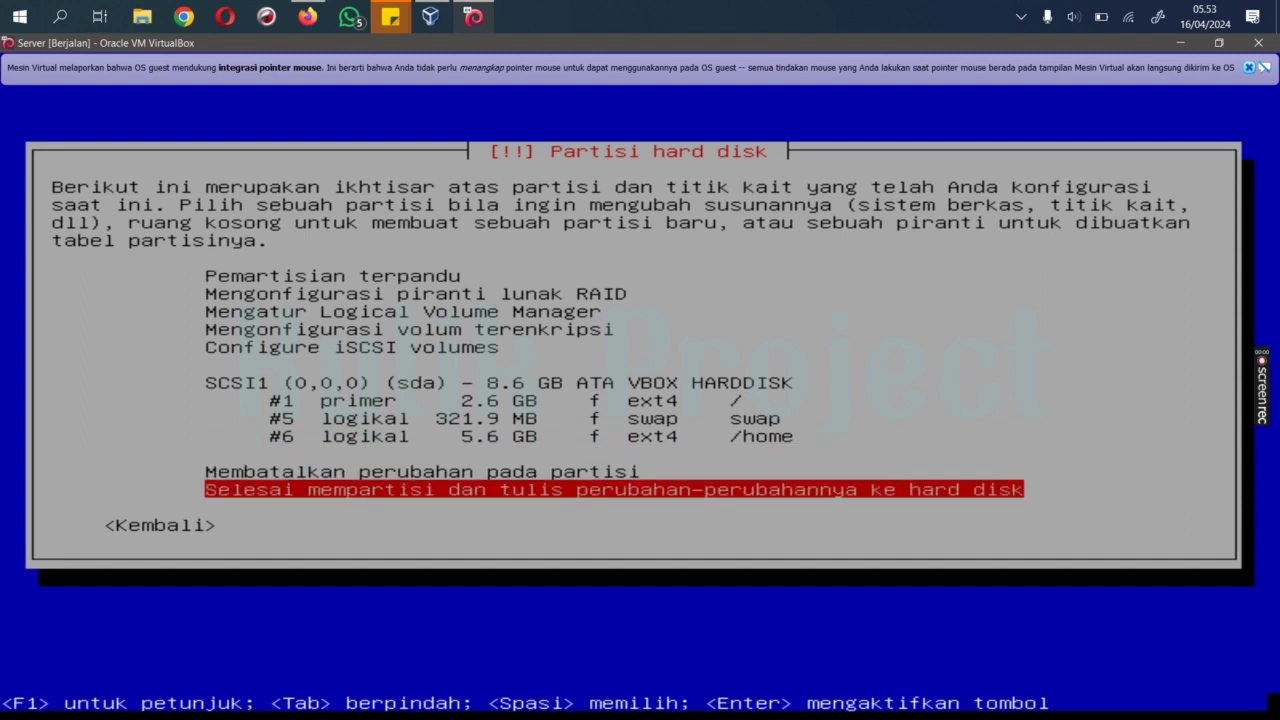
pyautogui.press('Return')
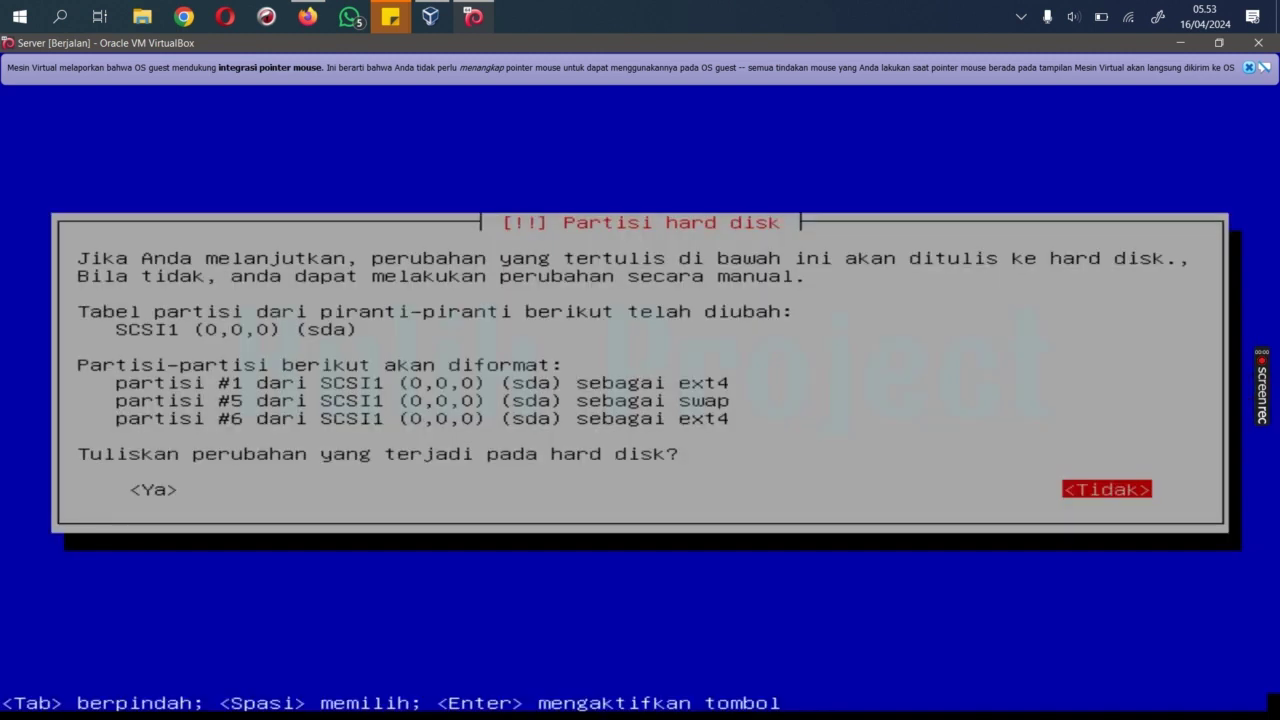
# Step: Answer Ya to write the partition changes to disk
pyautogui.press('Left')
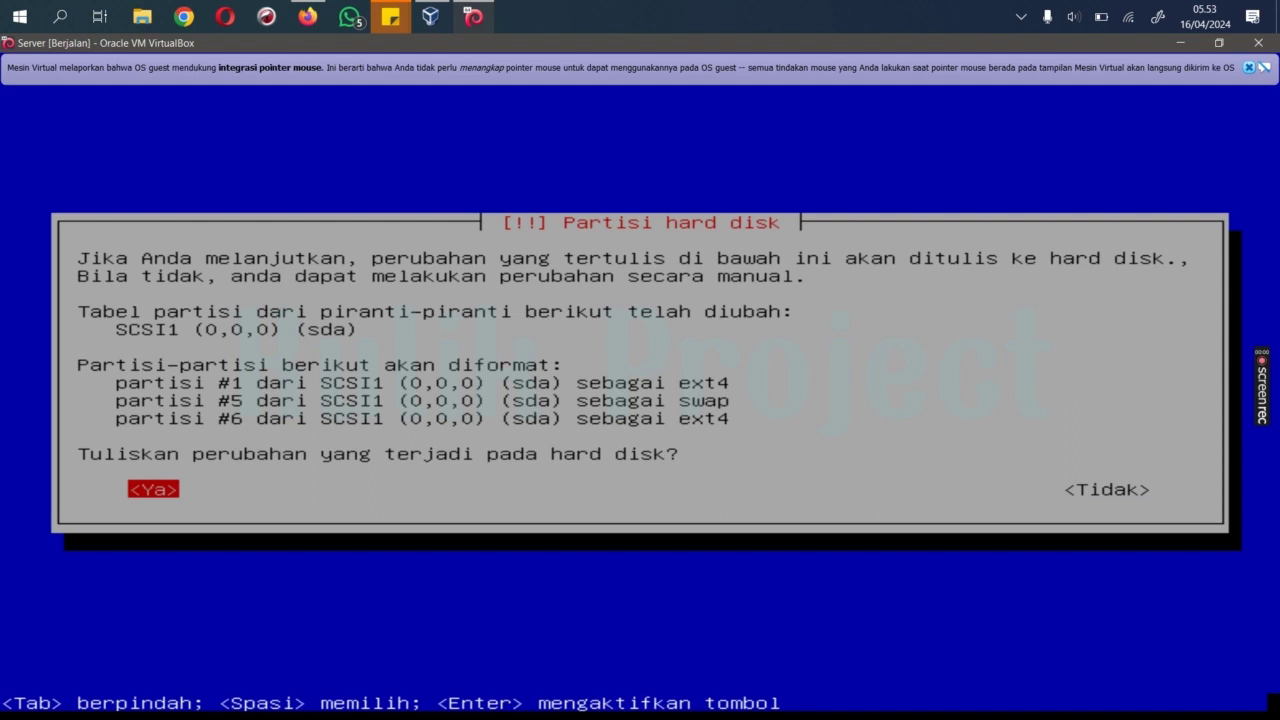
pyautogui.press('Return')
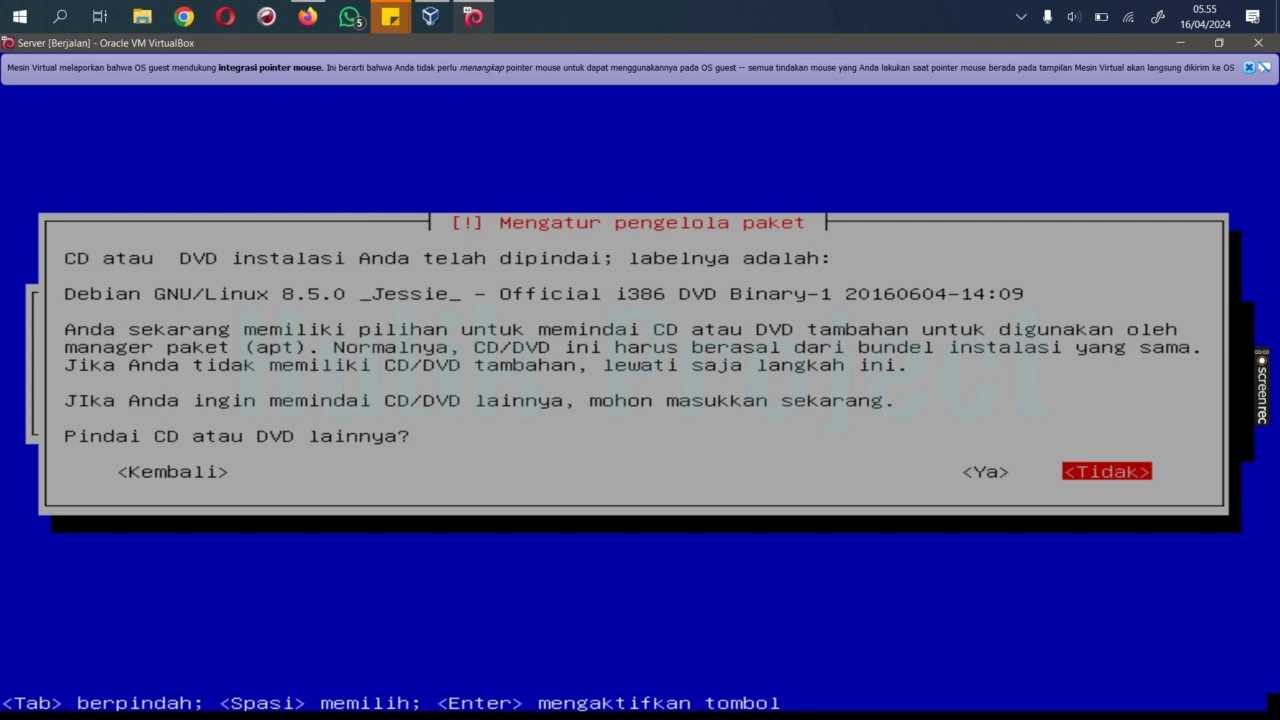
# Step: Skip scanning another disc, decline a network mirror, and dismiss the security repository warning
pyautogui.press('Return')
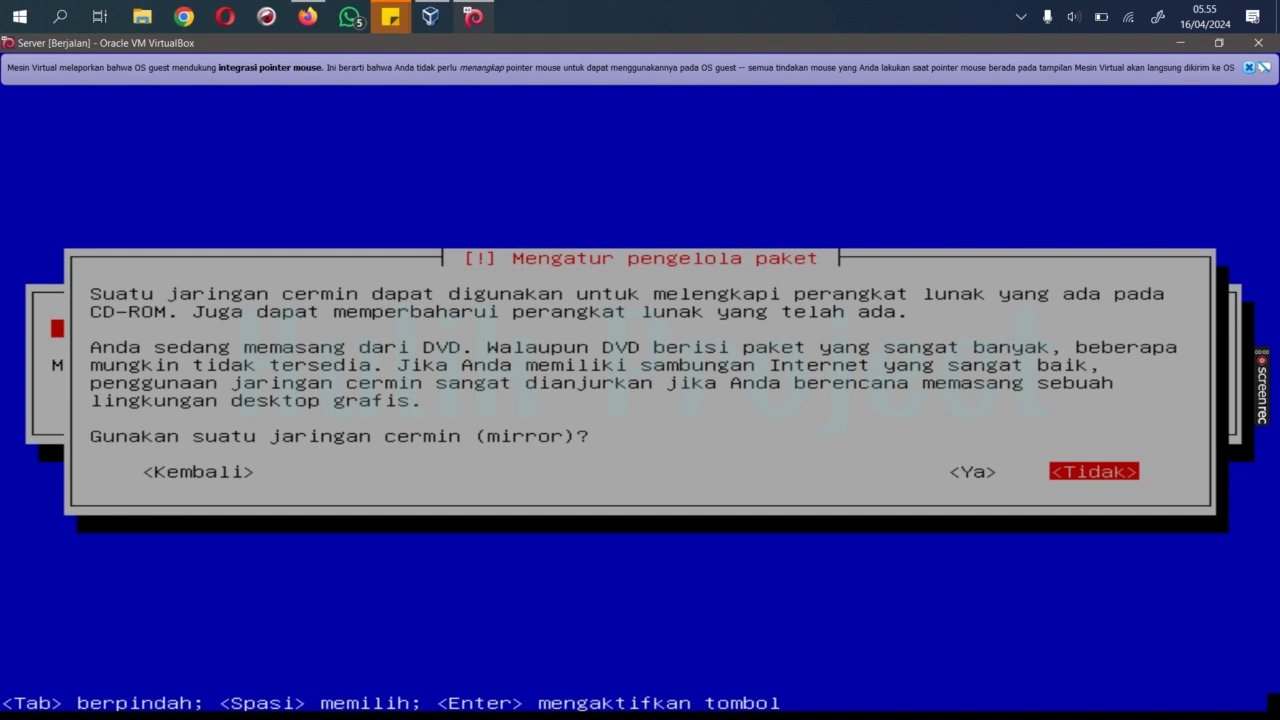
pyautogui.press('Return')
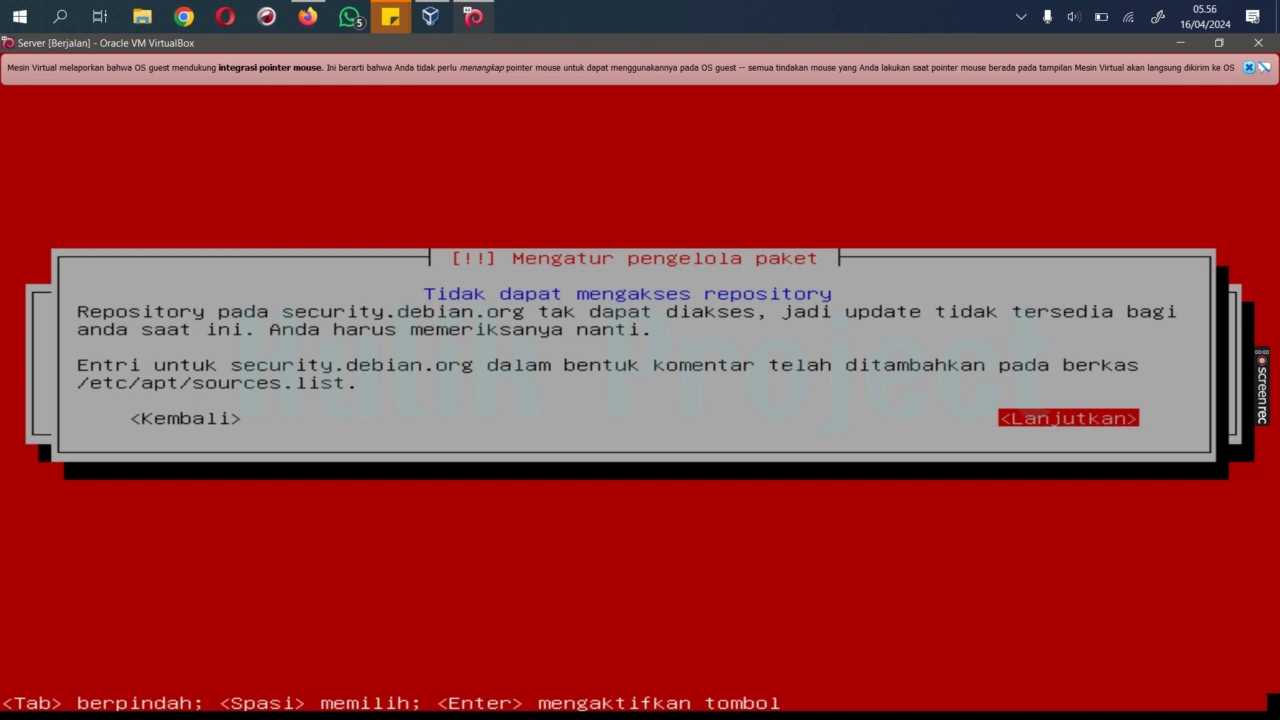
pyautogui.press('Return')
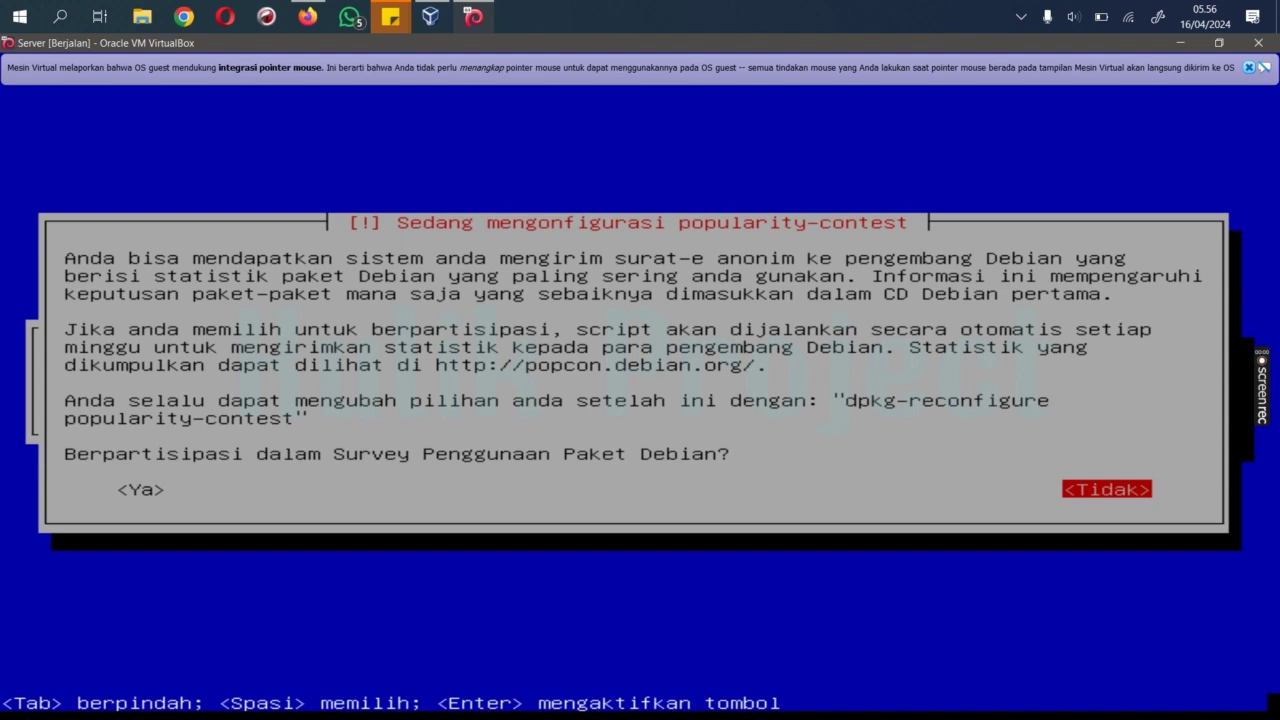
# Step: Decline popularity-contest and install only standard system utilities, with SSH server unticked
pyautogui.press('Return')
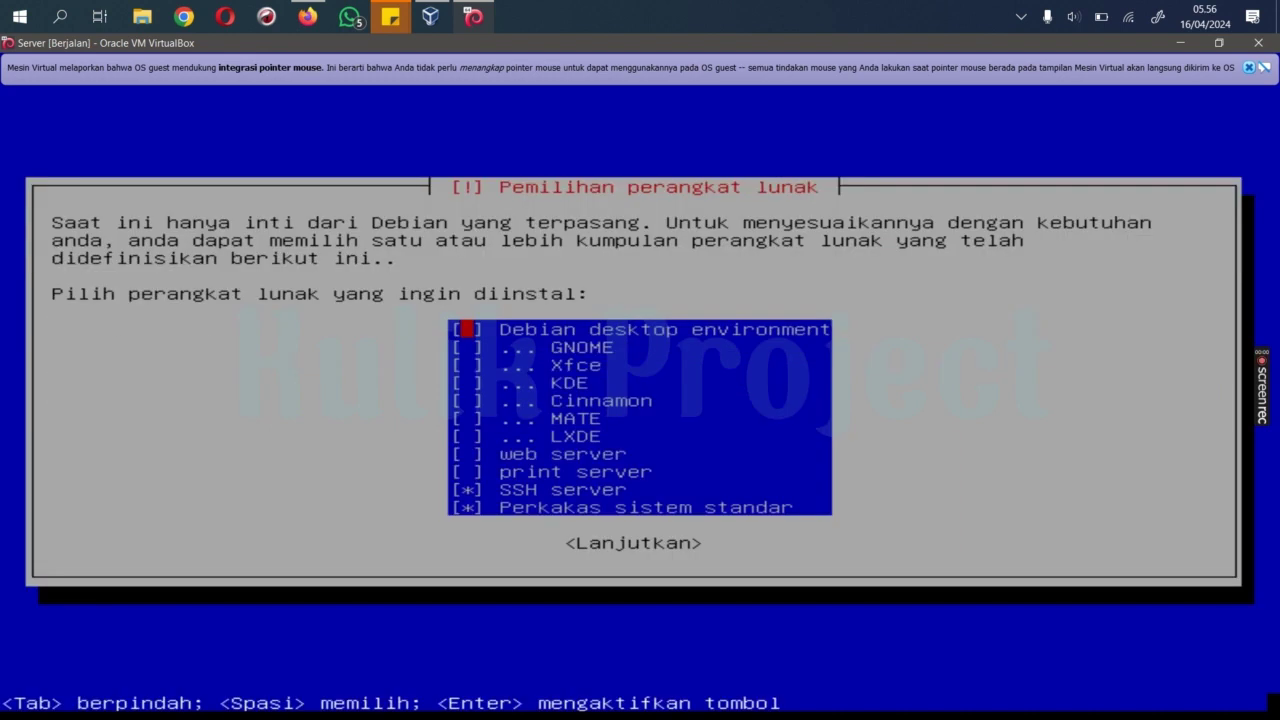
pyautogui.press('Down')
pyautogui.press('Down')
pyautogui.press('Down')
pyautogui.press('Up')
pyautogui.press('Up')
pyautogui.press('Down')
pyautogui.press('Down')
pyautogui.press('Down')
pyautogui.press('Down')
pyautogui.press('Down')
pyautogui.press('Down')
pyautogui.press('Down')
pyautogui.press('Down')
pyautogui.press('space')
pyautogui.press('Down')
pyautogui.press('Up')
pyautogui.press('space')
pyautogui.press('space')
pyautogui.press('Tab')
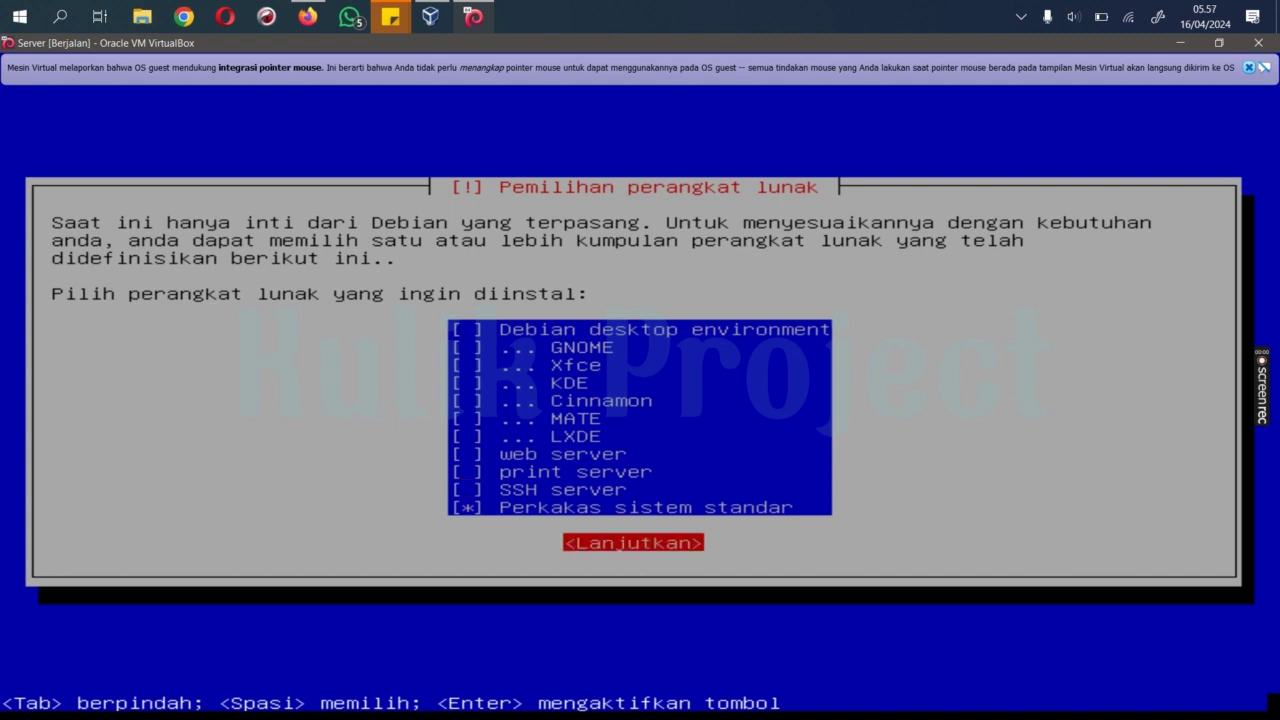
pyautogui.press('Return')
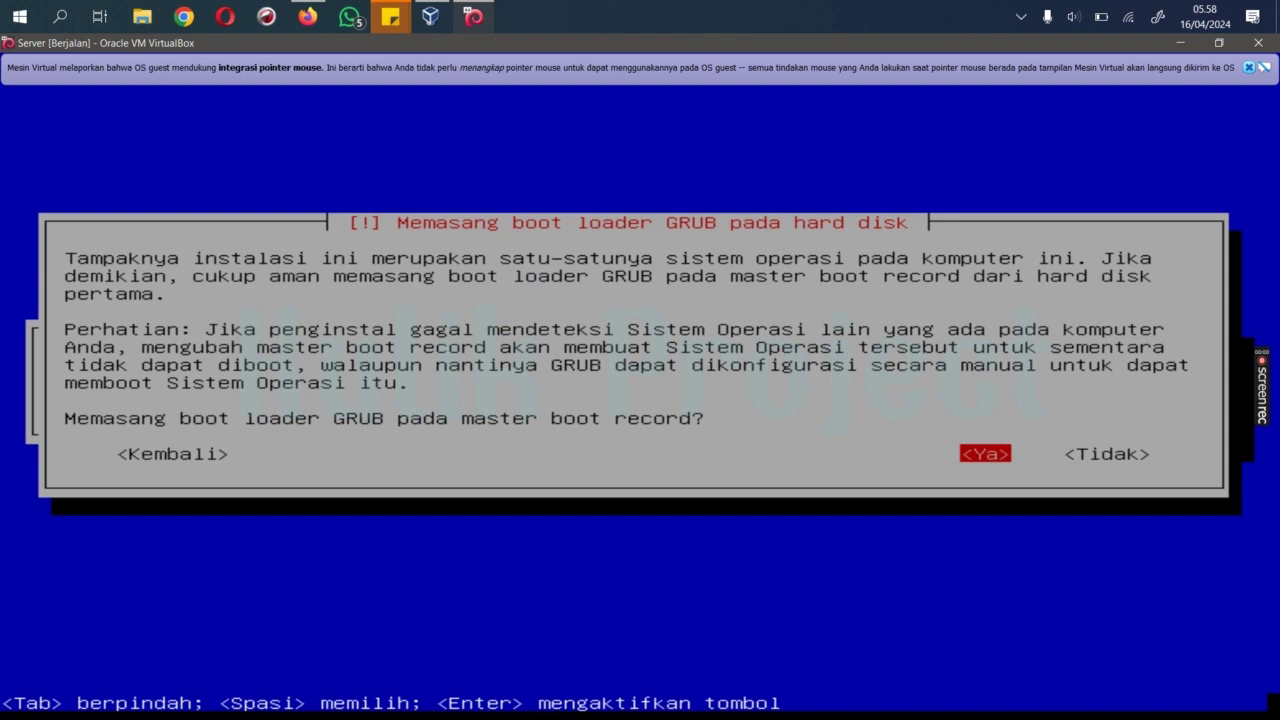
# Step: Install the GRUB boot loader to the master boot record on /dev/sda
pyautogui.press('Tab')
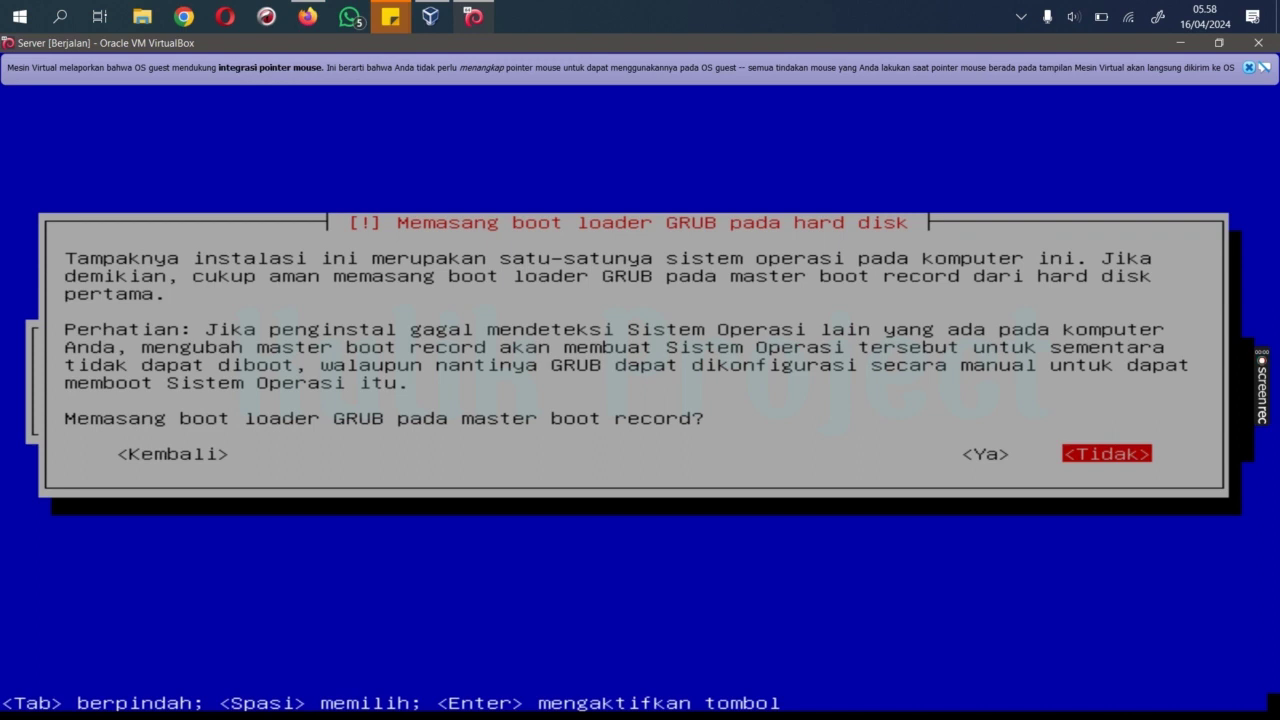
pyautogui.press('Left')
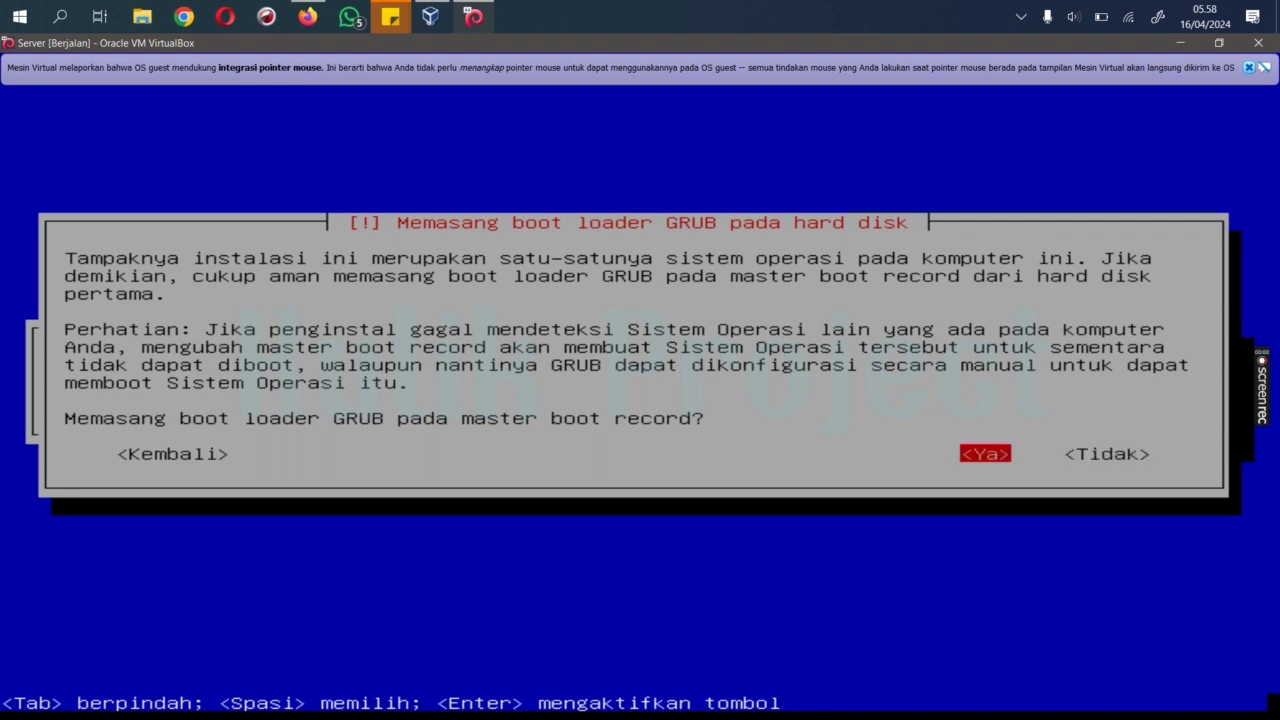
pyautogui.press('Return')
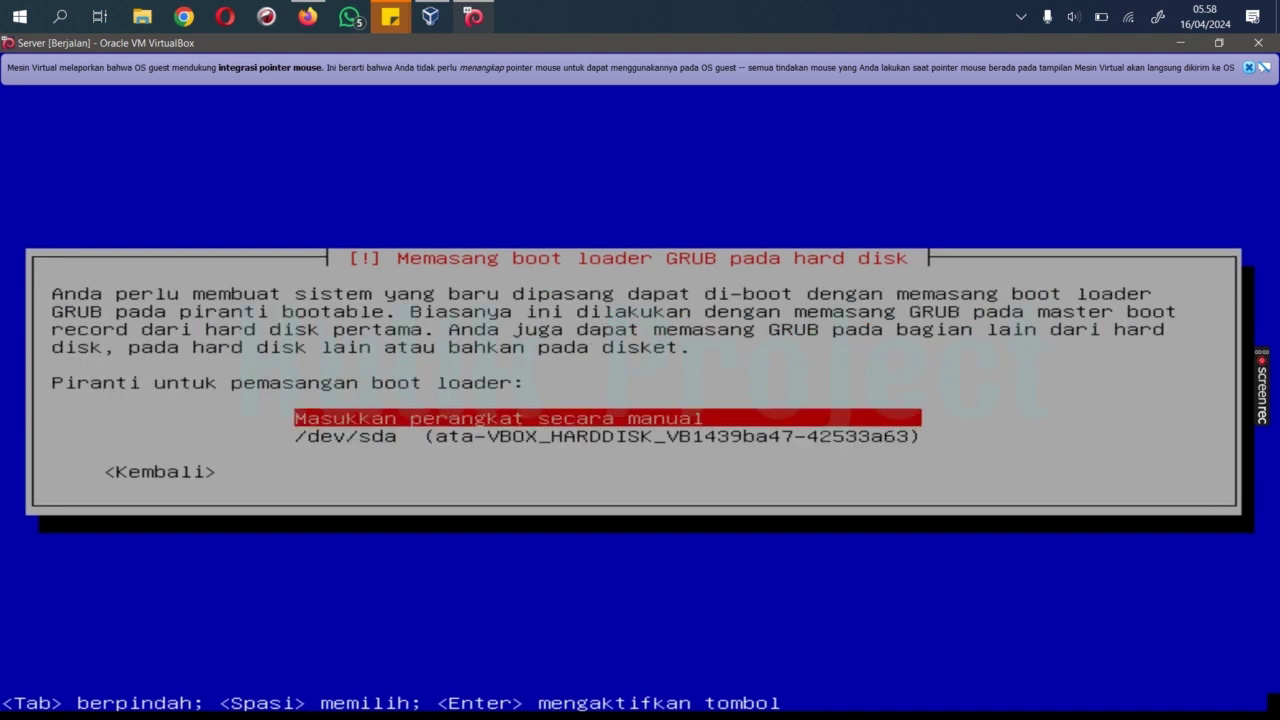
pyautogui.press('Down')
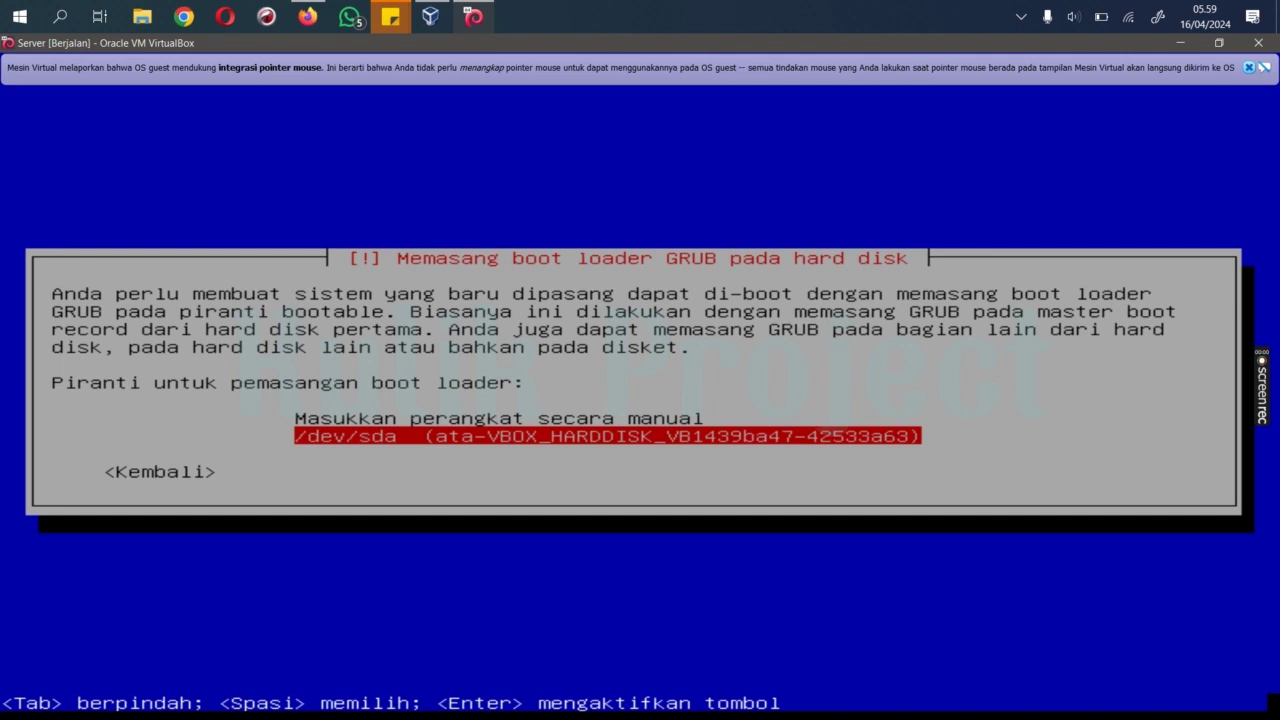
pyautogui.press('Up')
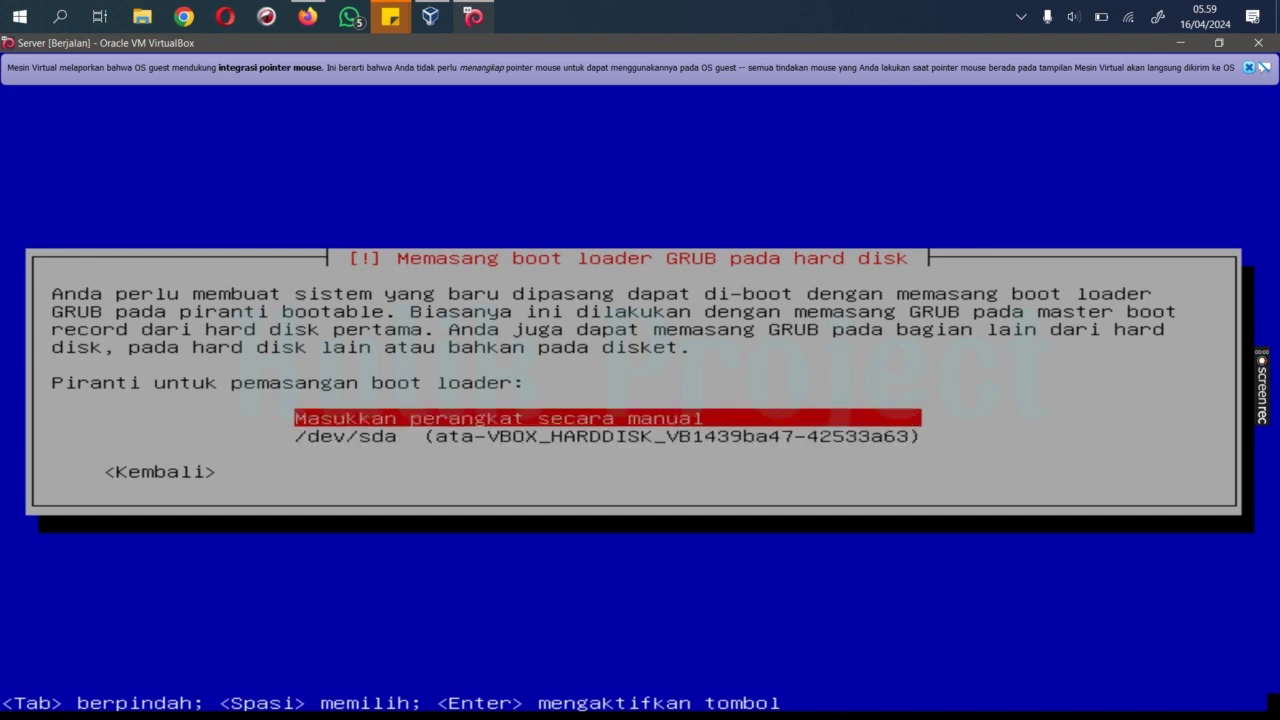
pyautogui.press('Down')
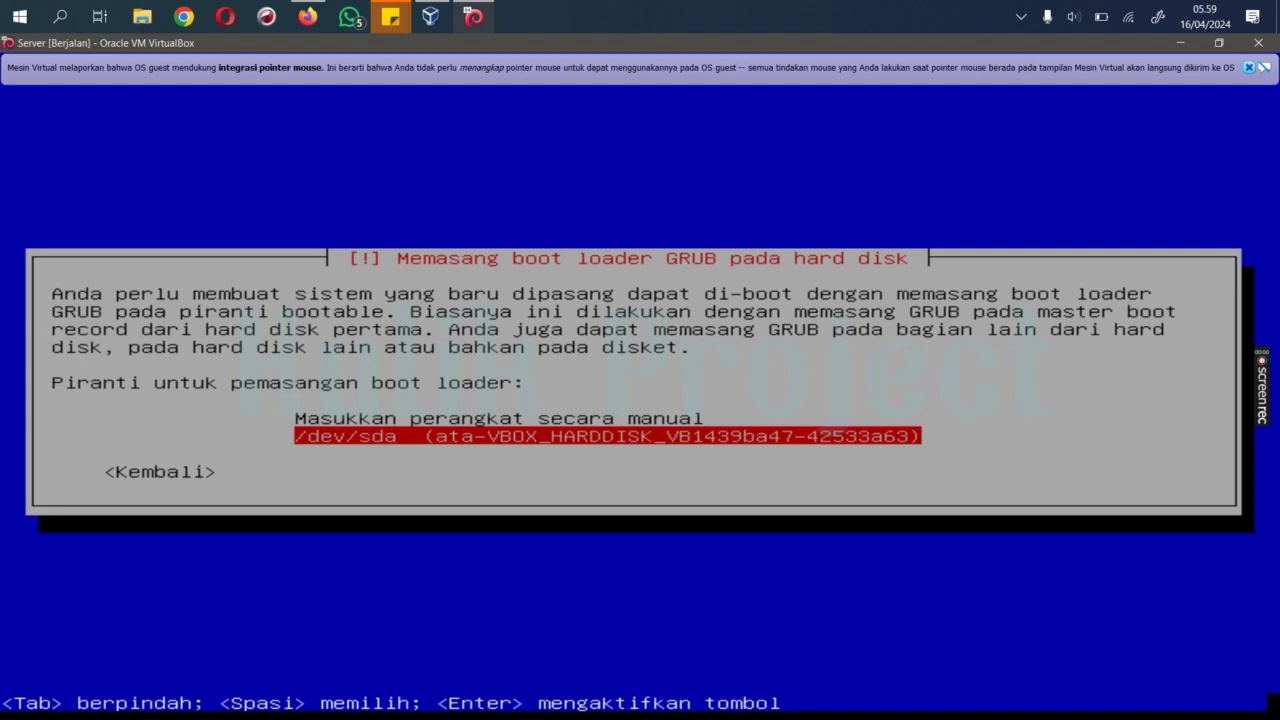
pyautogui.press('Return')
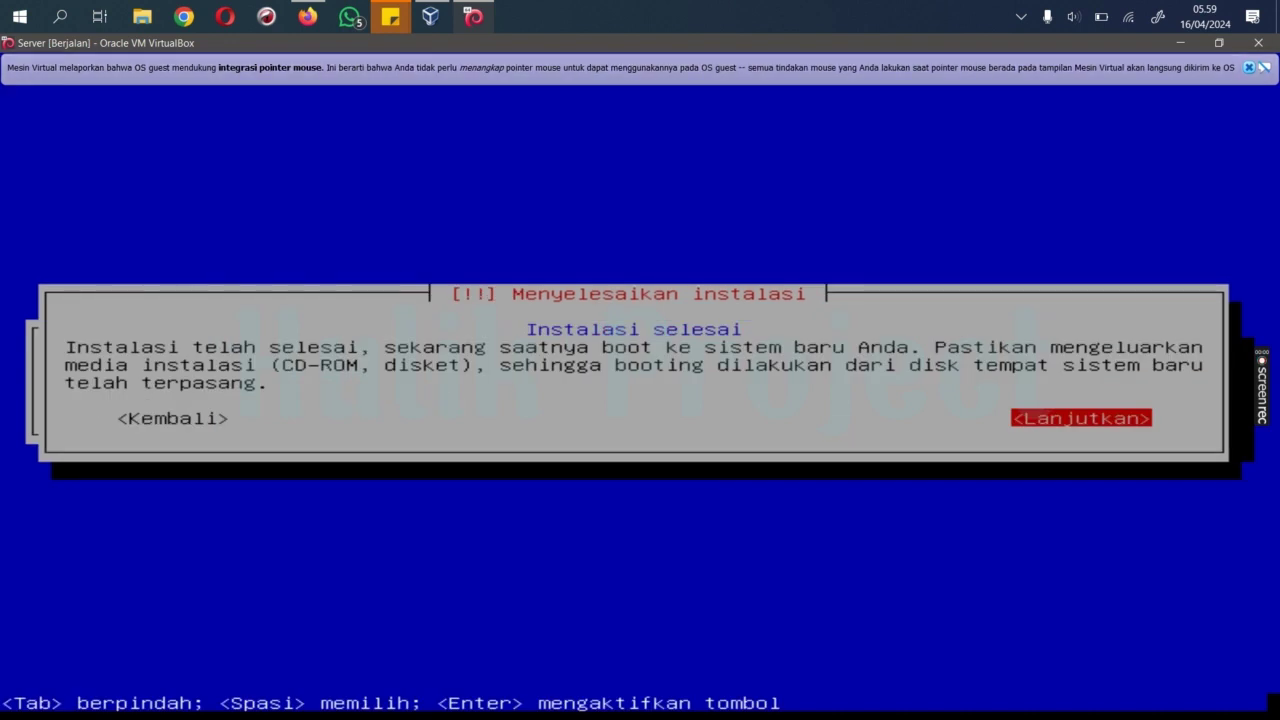
# Step: Reboot the freshly installed Debian server and dismiss both mouse-integration notification bars
pyautogui.press('Return')
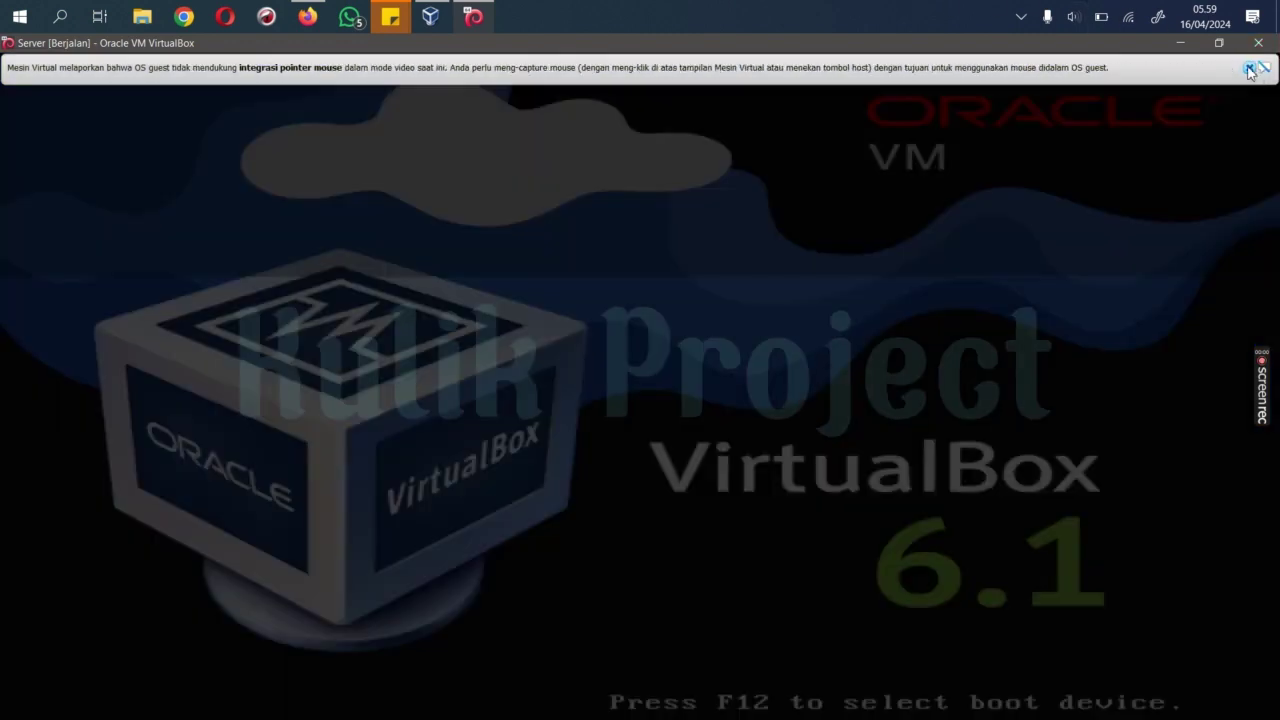
pyautogui.click(1249, 68)
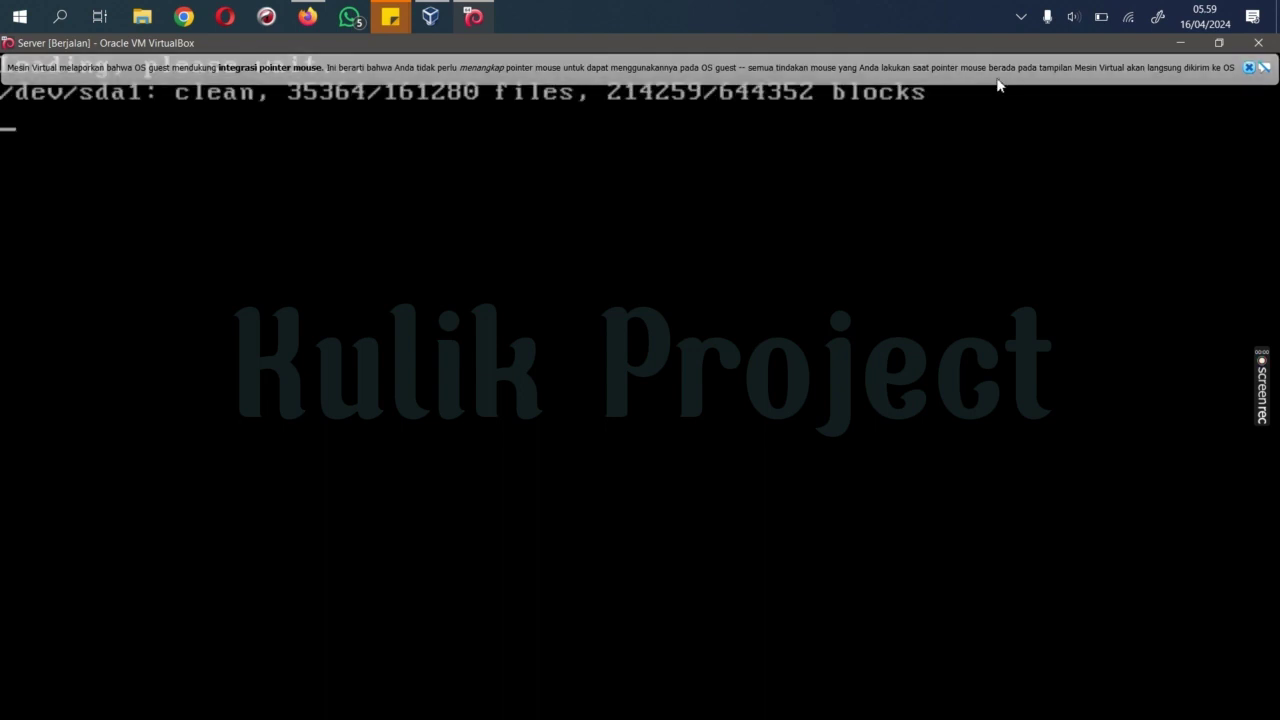
pyautogui.click(1249, 67)
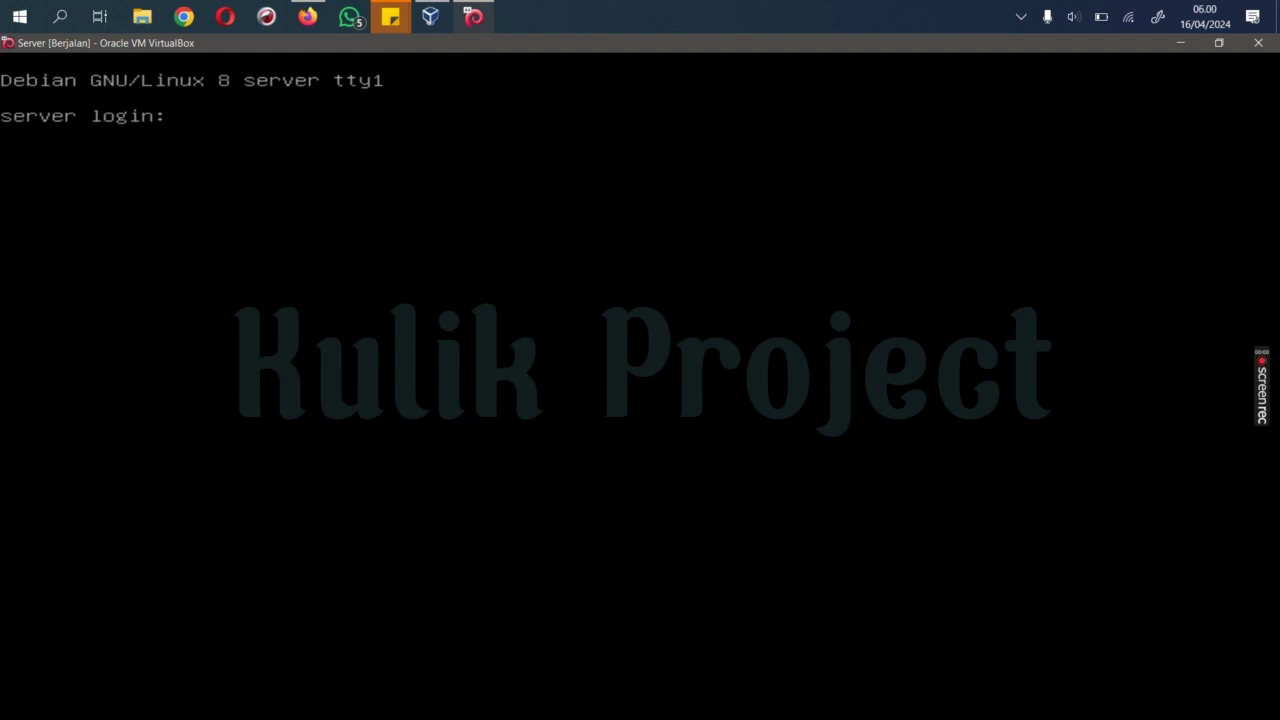
# Step: Log in as the regular user account with its password, then log out
pyautogui.write('rudi')
pyautogui.press('Return')
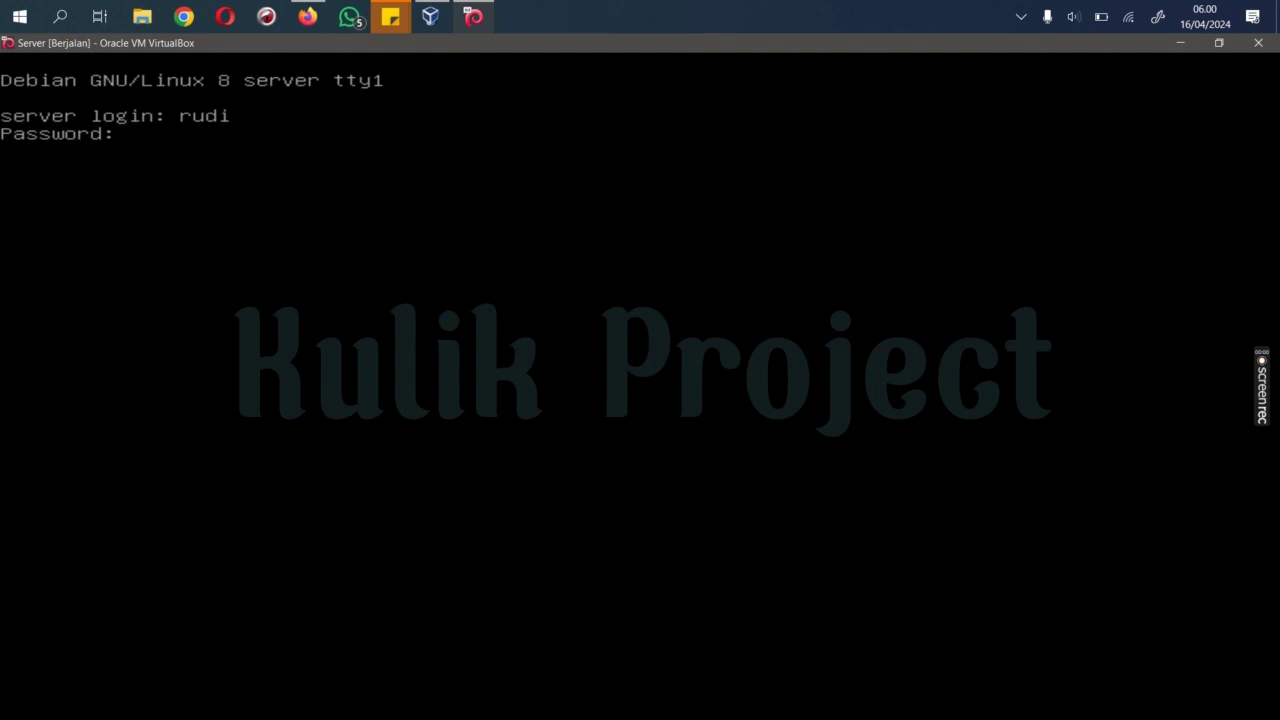
pyautogui.press('Return')
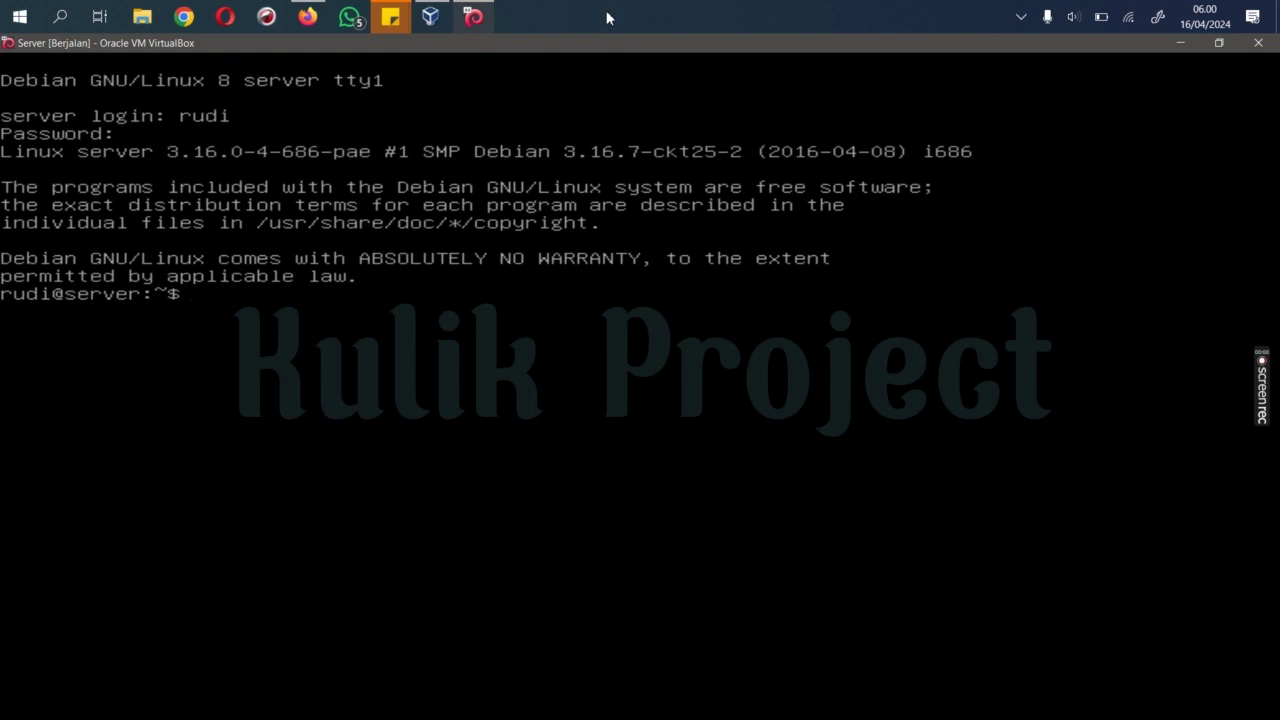
pyautogui.write('logout')
pyautogui.press('Return')
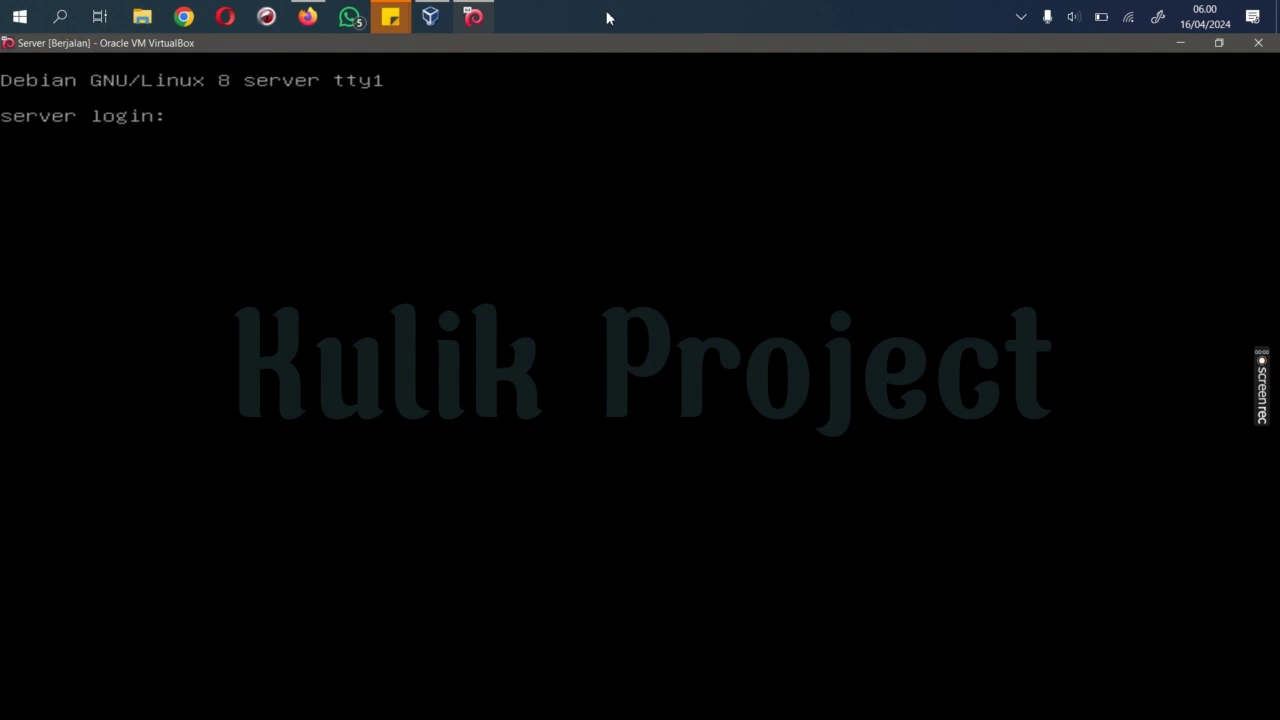
# Step: Log in as root with the root password, then run logout to return to the login prompt
pyautogui.write('root')
pyautogui.press('Return')
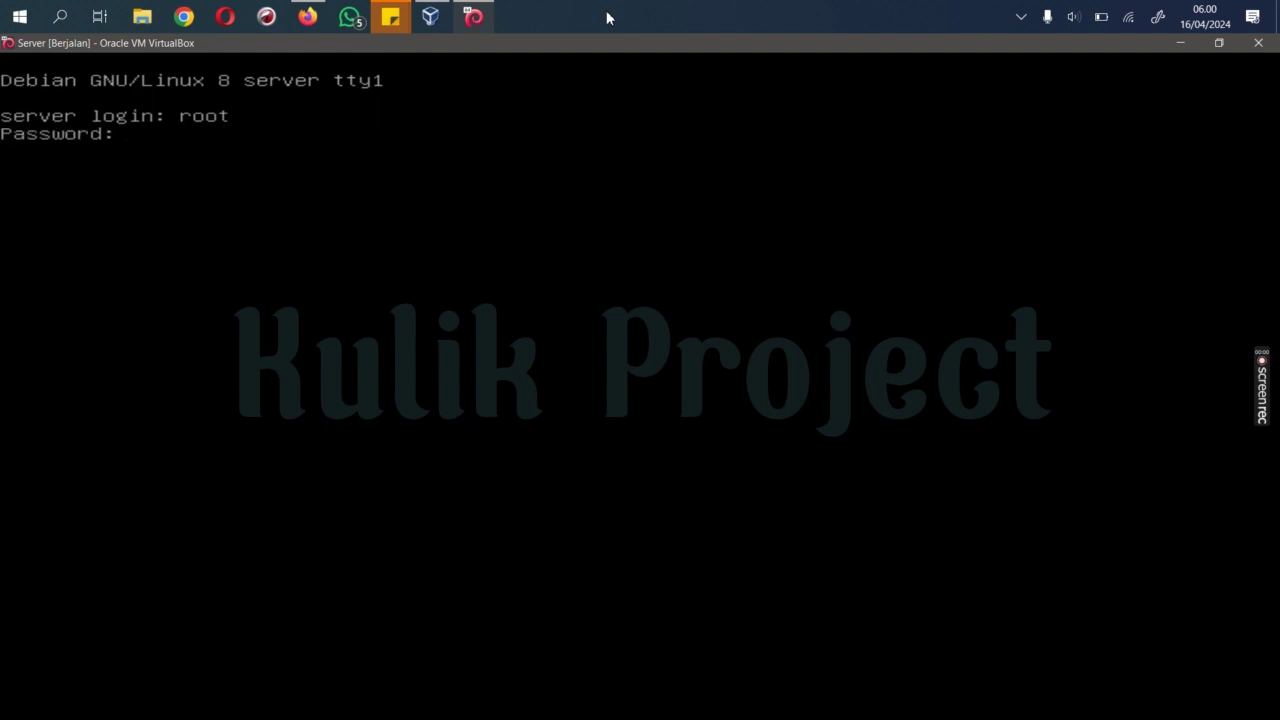
pyautogui.press('Return')
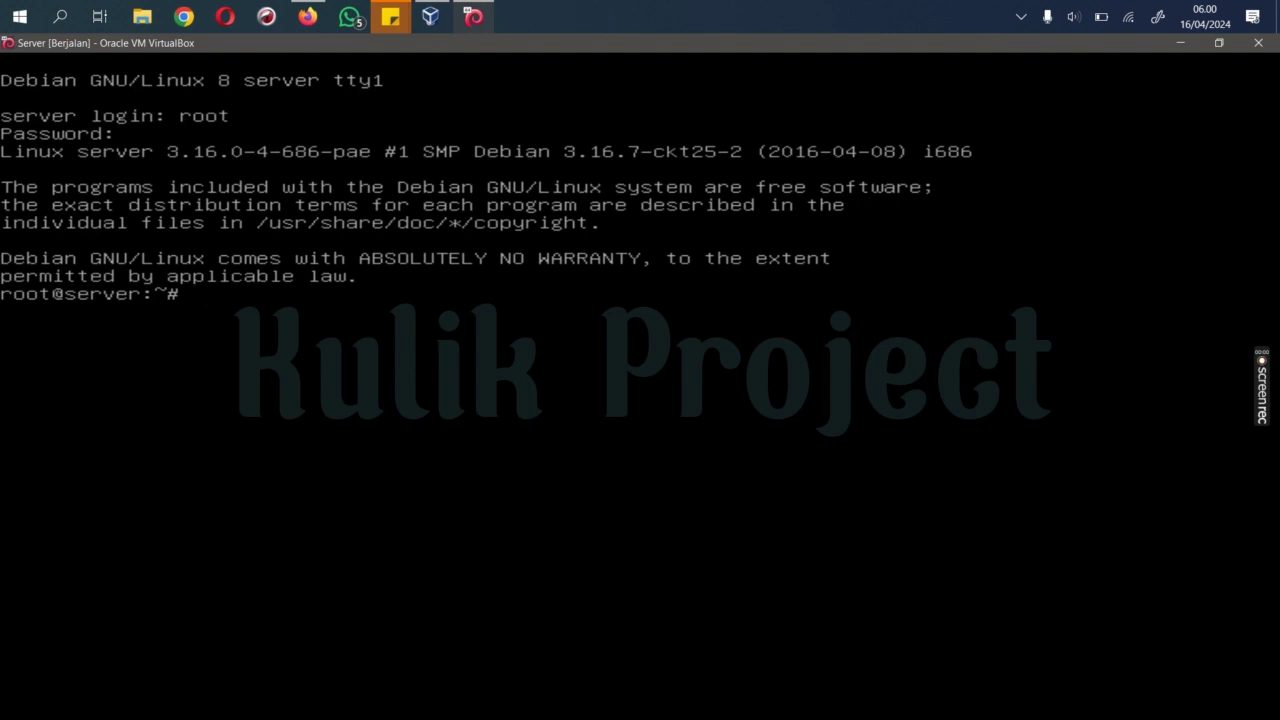
pyautogui.write('logour')
pyautogui.press('BackSpace')
pyautogui.write('t')
pyautogui.press('Return')
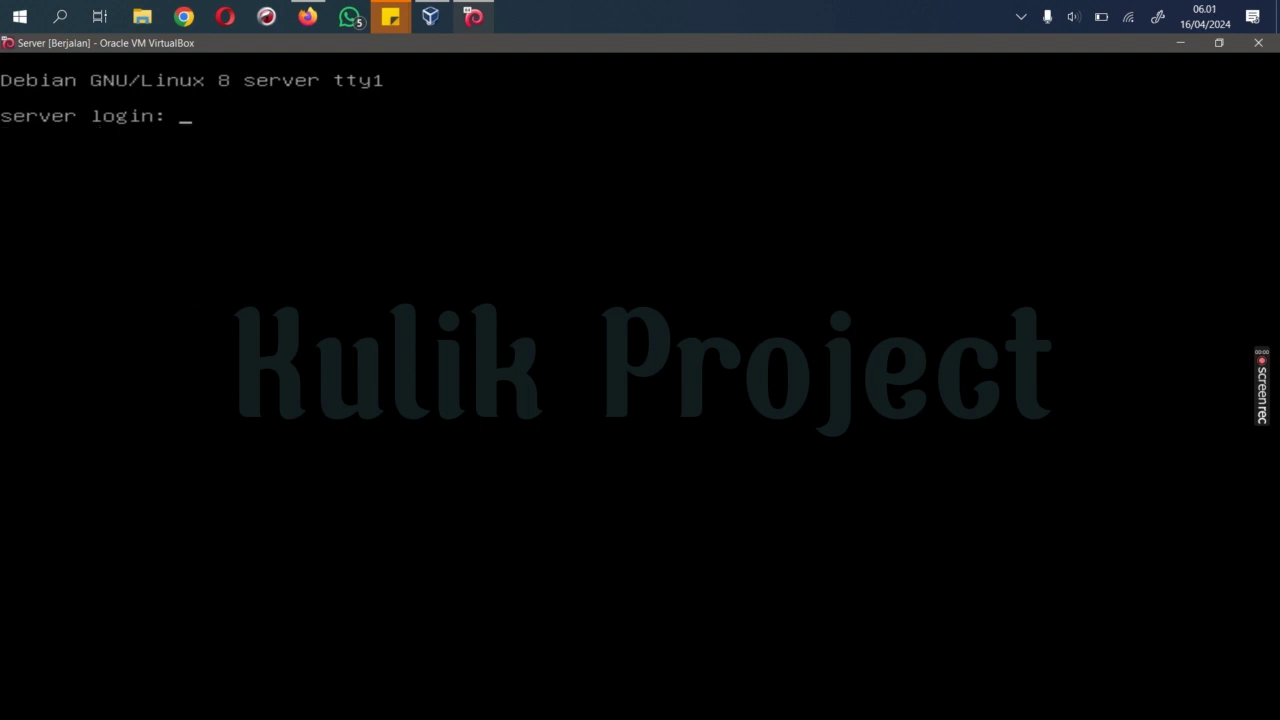
pyautogui.write('rudi')
pyautogui.press('Return')
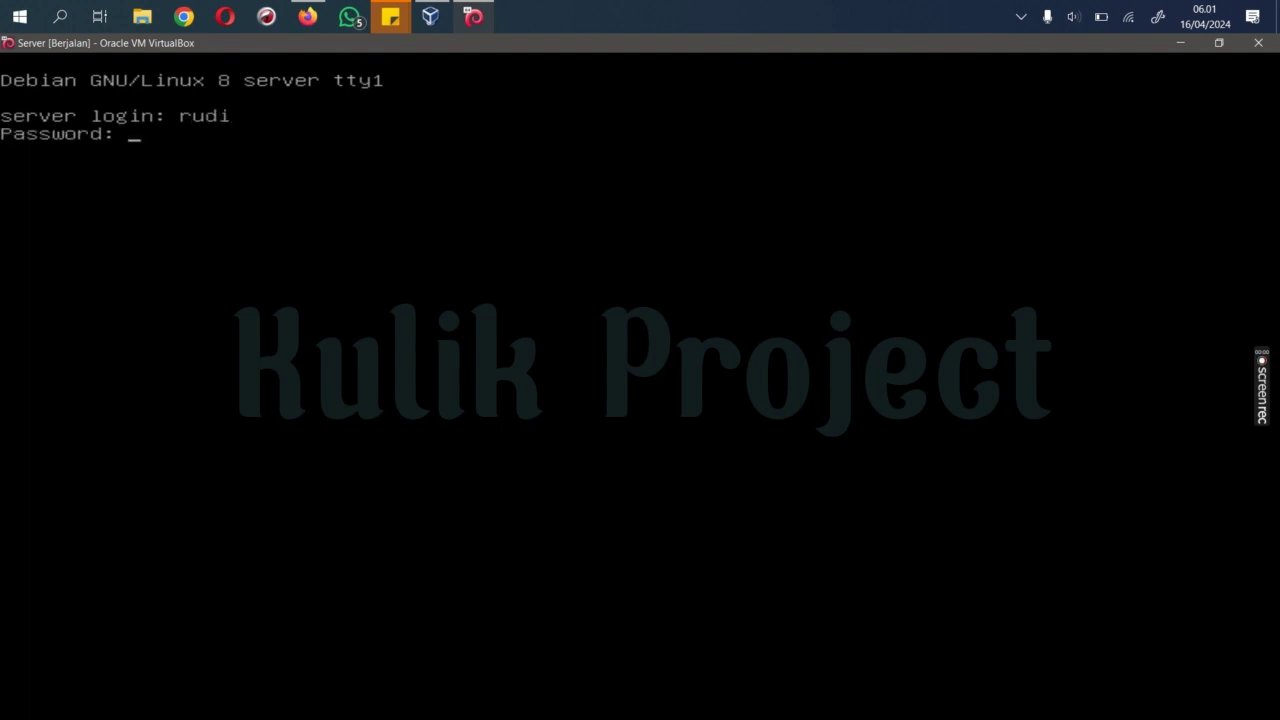
pyautogui.press('Return')
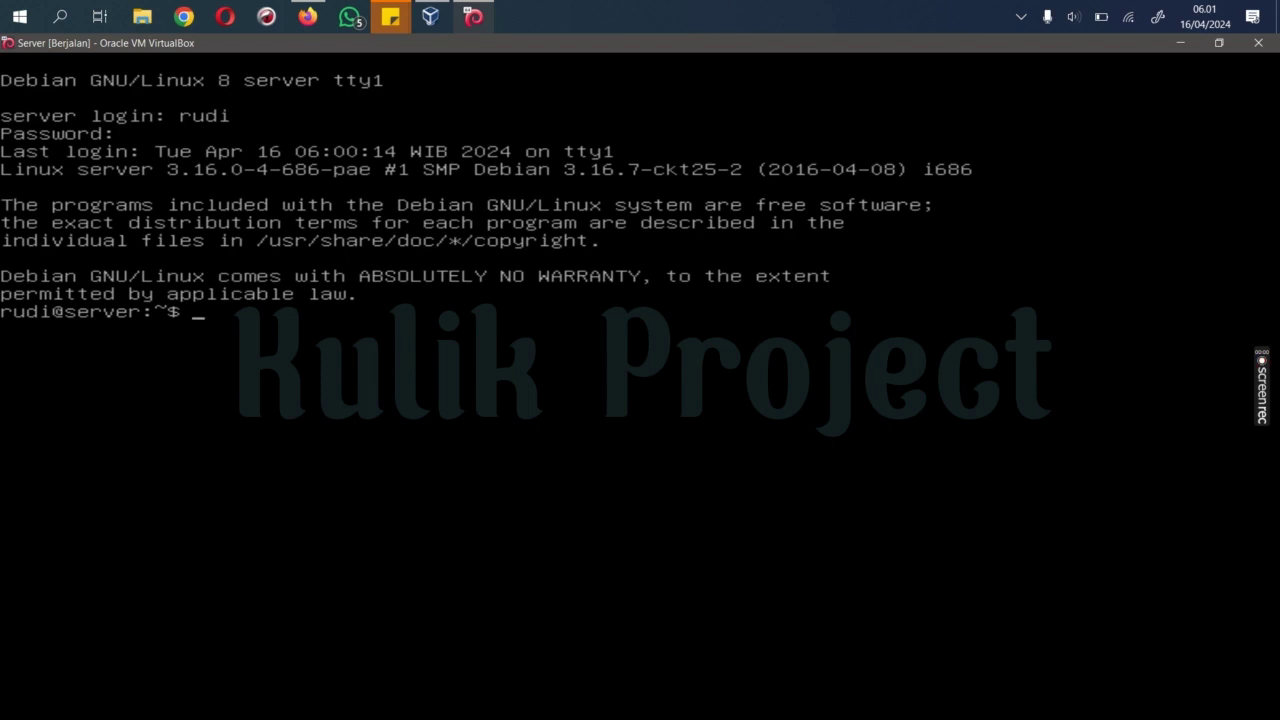
pyautogui.write('su')
pyautogui.press('Return')
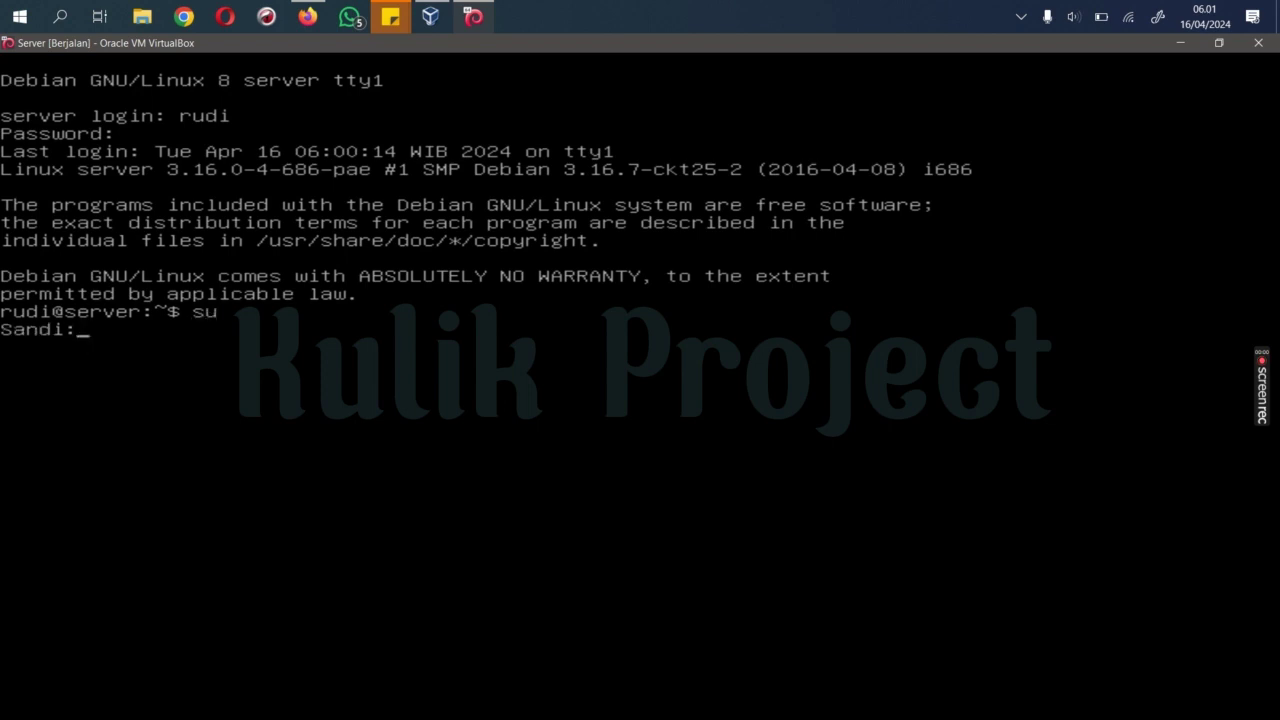
pyautogui.press('Return')
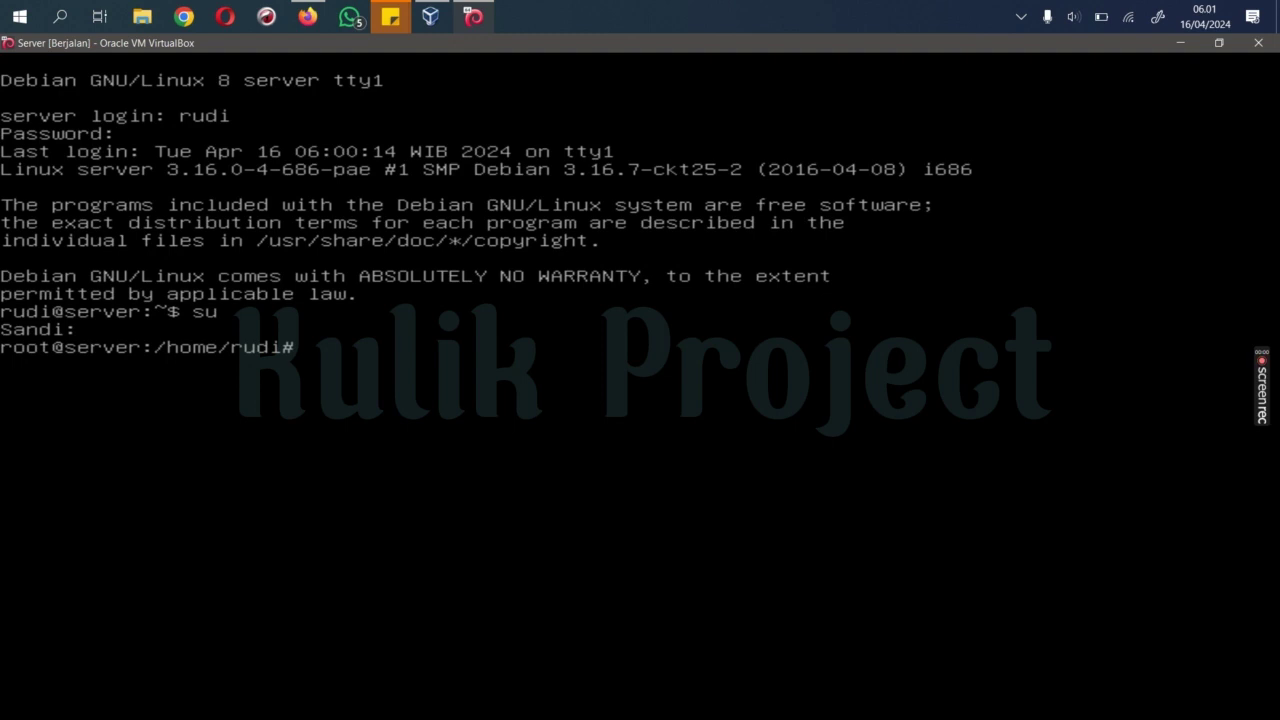
pyautogui.write('cd')
pyautogui.press('Return')
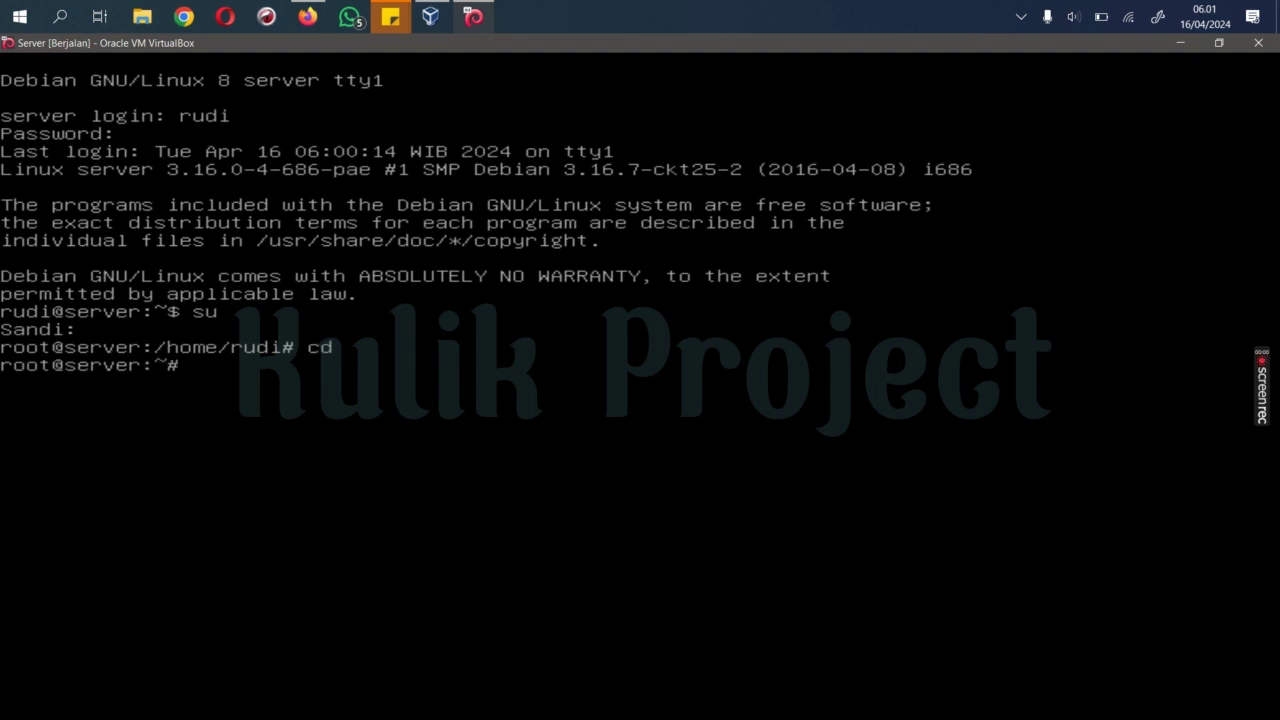
pyautogui.write('clear')
pyautogui.press('Return')
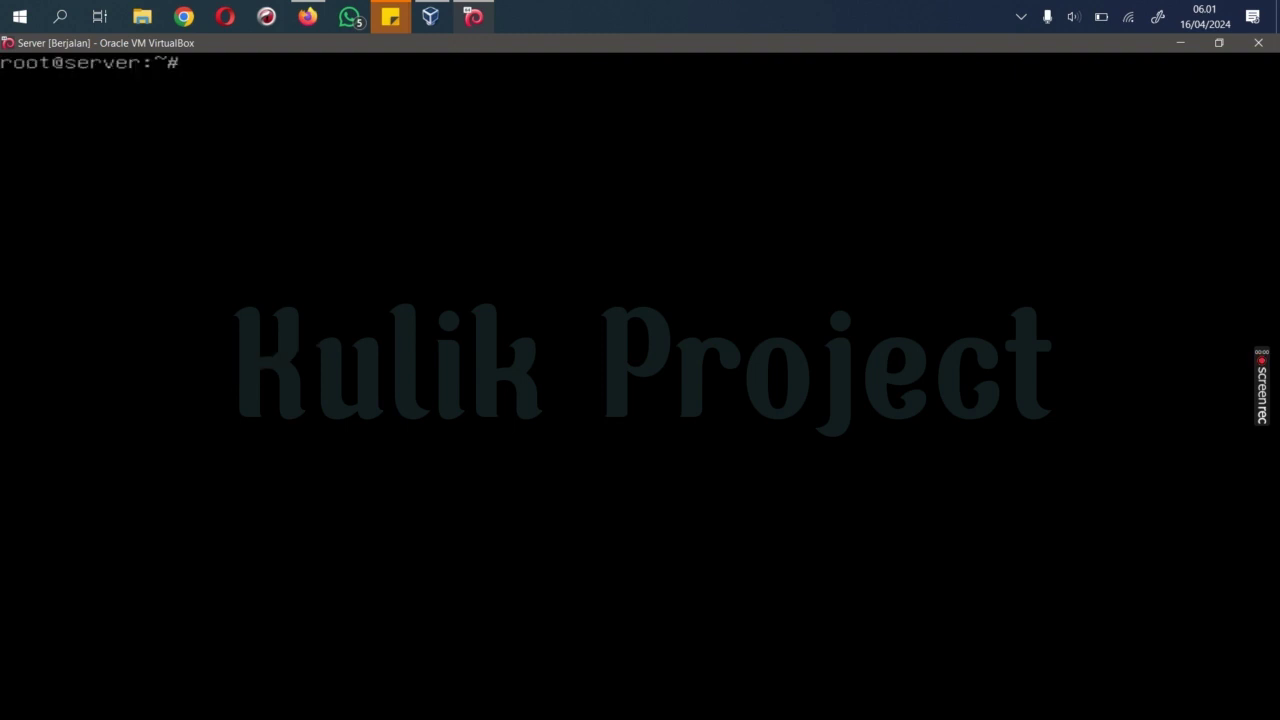